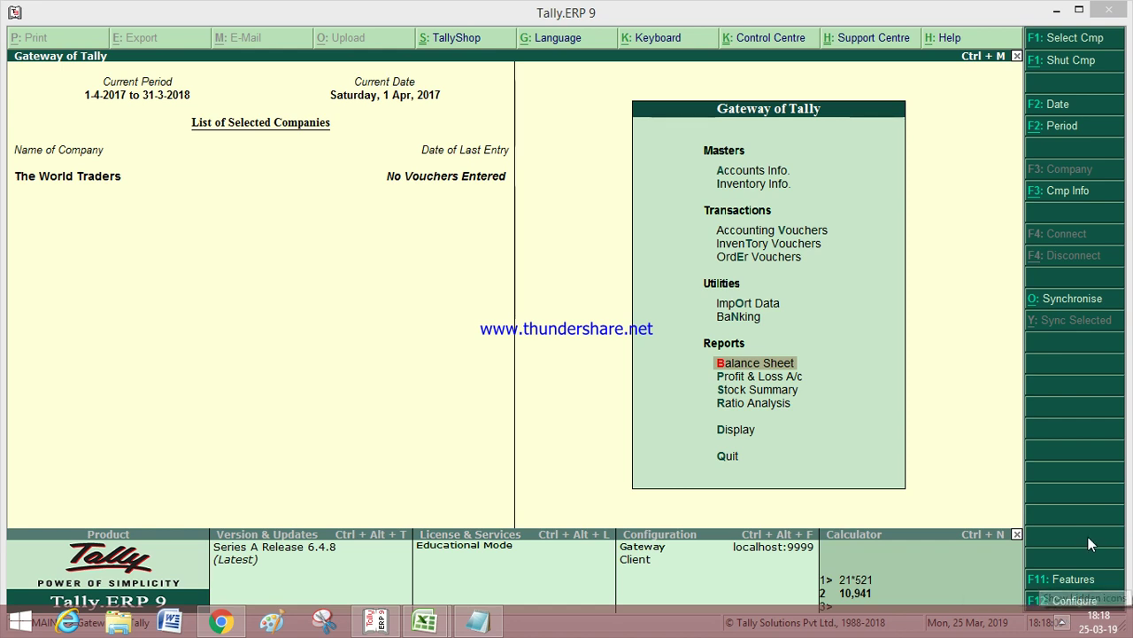
Step: Open the Balance Sheet report of The World Traders and show it in detailed form
click(750, 259)
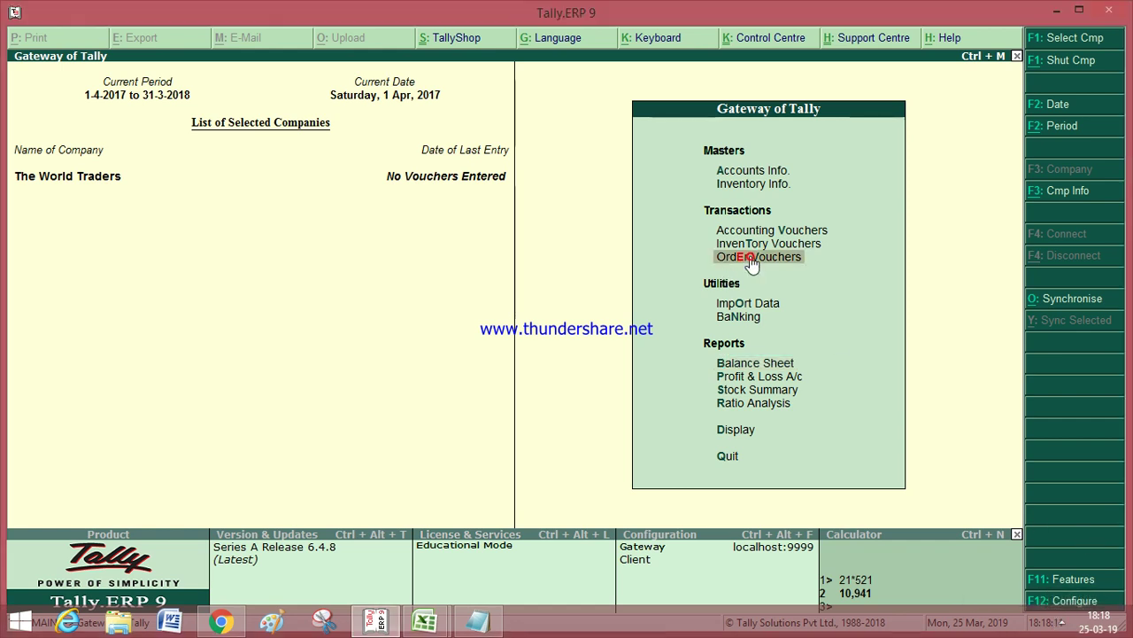
key(Down)
key(Down)
key(Down)
key(Down)
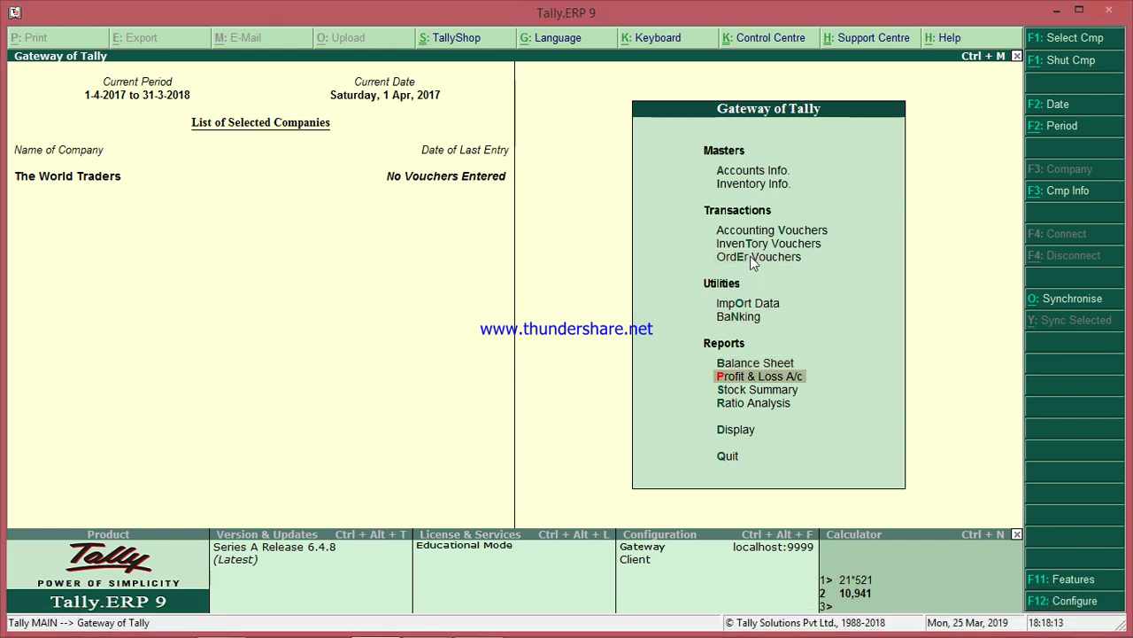
key(Down)
key(Up)
key(Up)
key(Return)
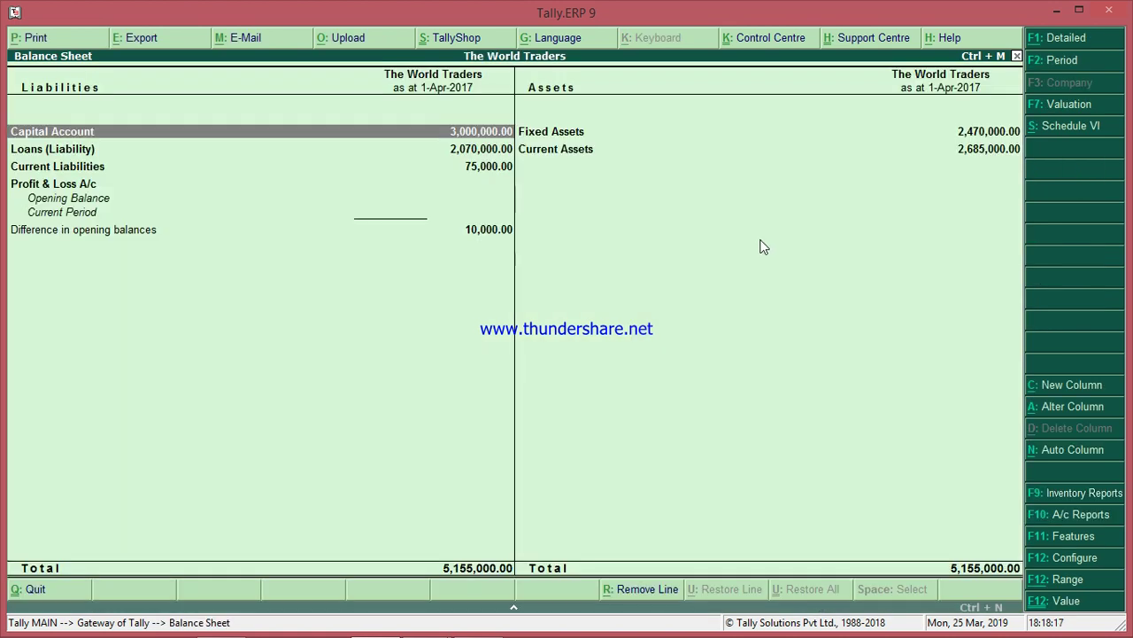
click(1077, 40)
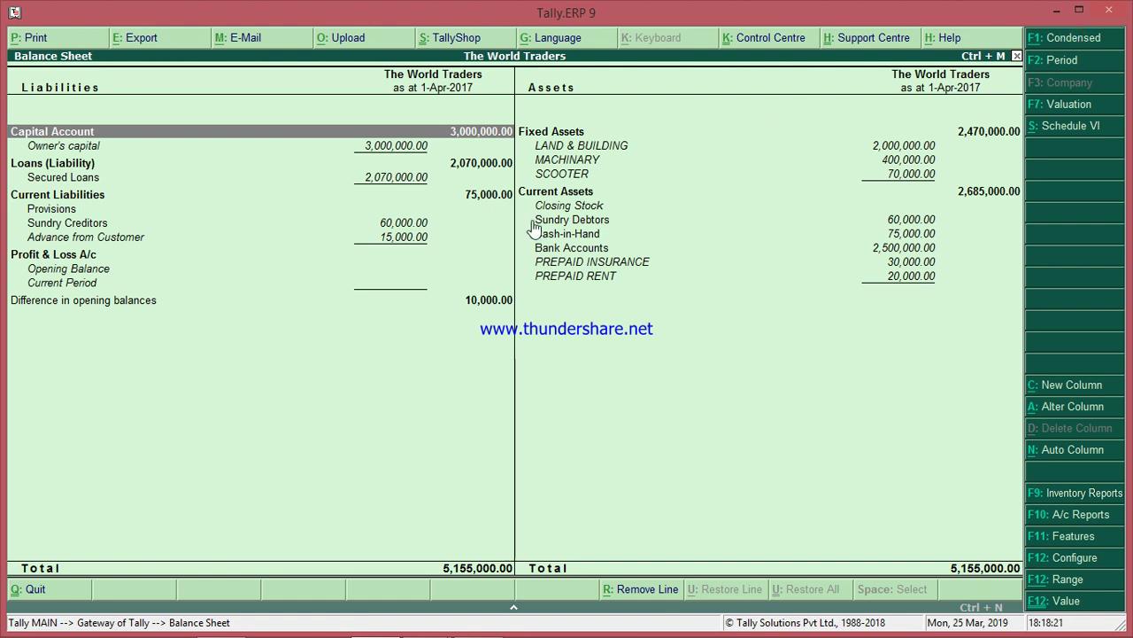
Step: Switch to the Balance sheet dummy.xlsx workbook in Excel and select the Owner's capital entry in cell E6
mouse_move(416, 630)
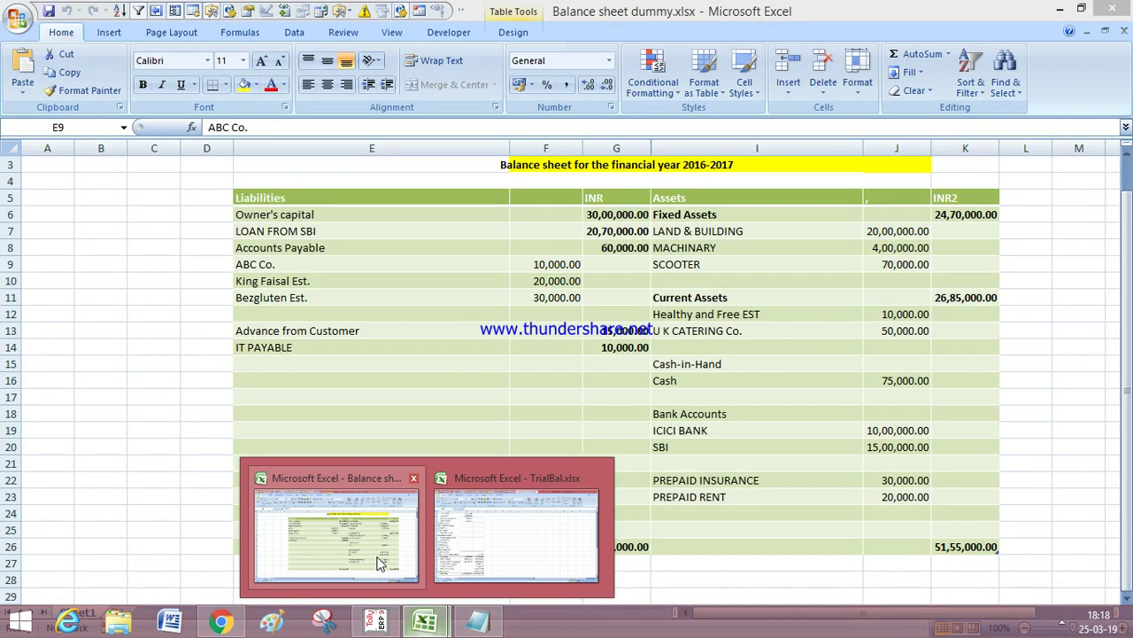
click(378, 560)
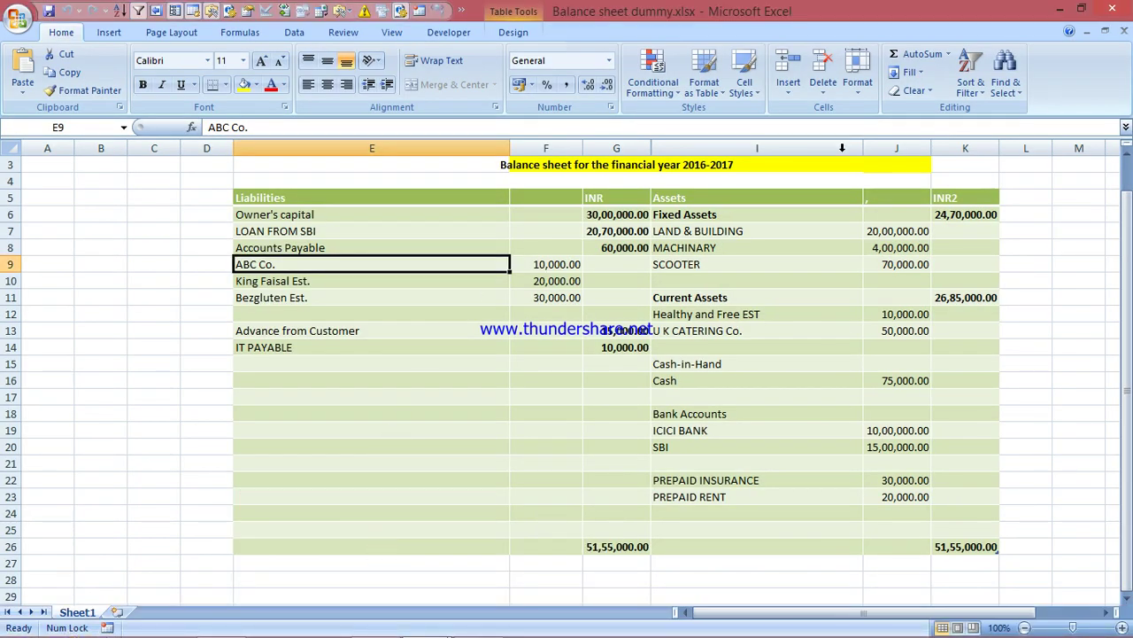
click(1127, 157)
click(1127, 157)
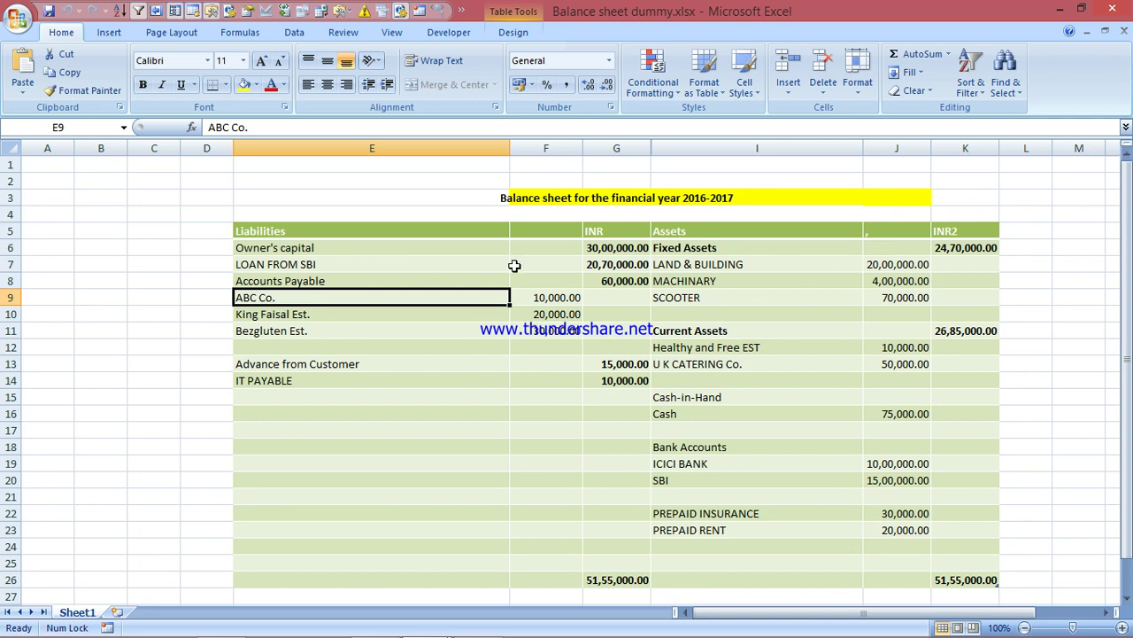
click(490, 247)
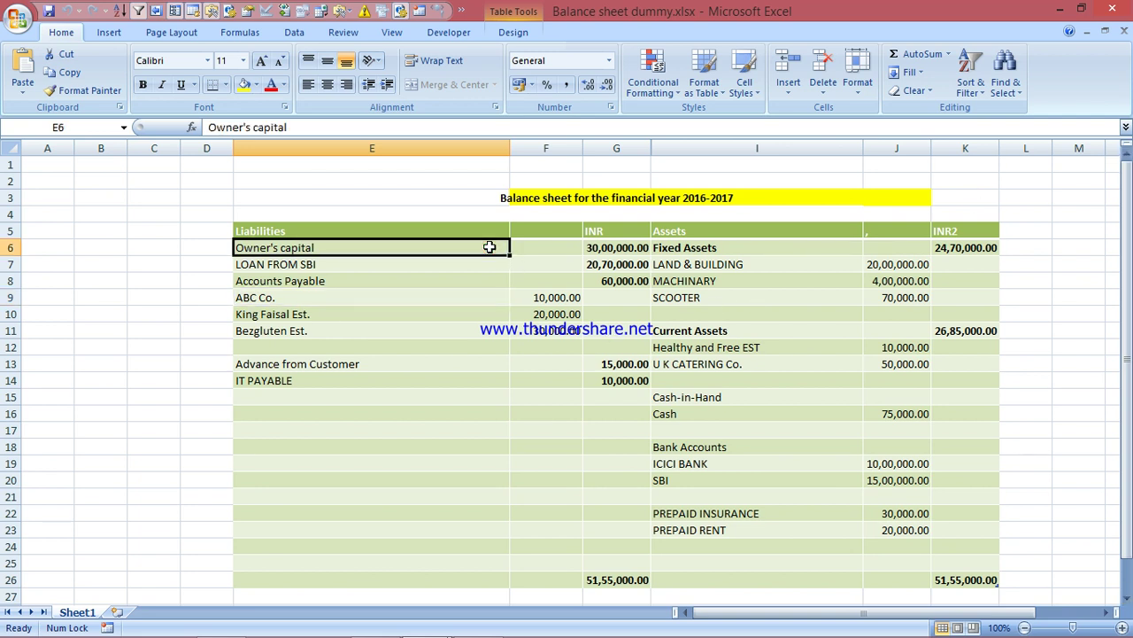
Step: Compare the Owner's capital amount in the workbook with the Capital Account in the Tally balance sheet
key(alt+Tab)
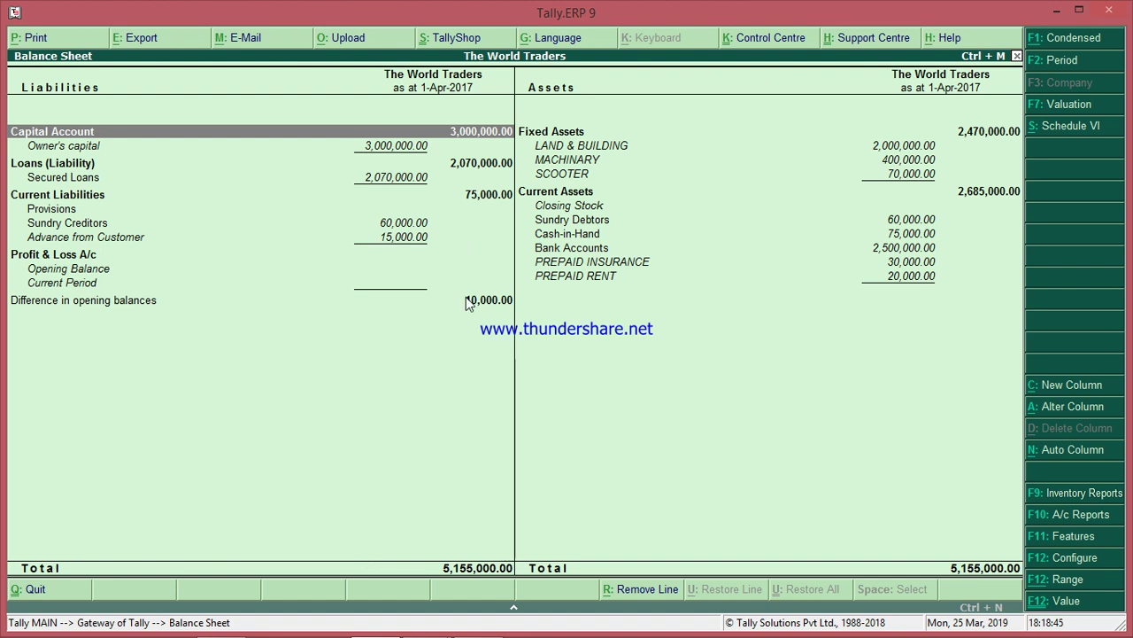
key(alt+Tab)
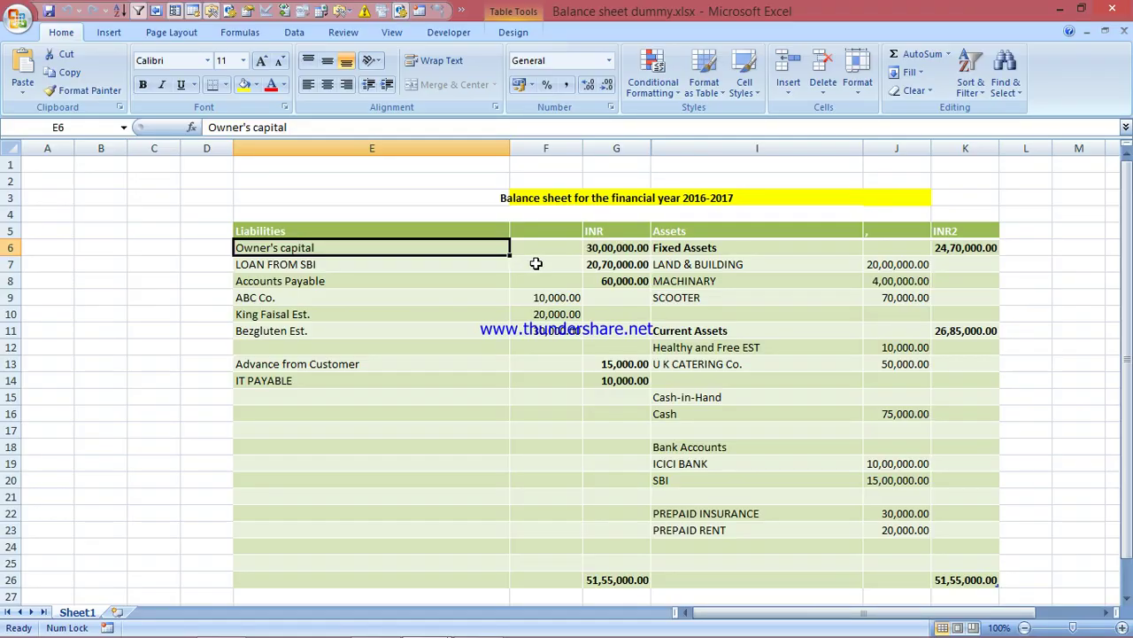
click(593, 248)
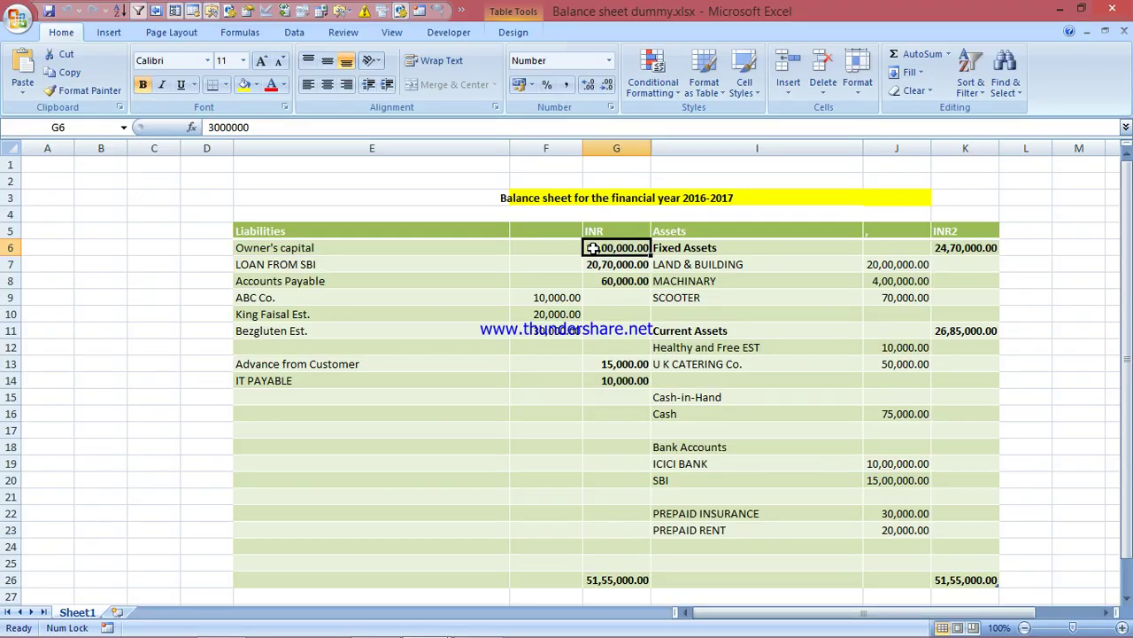
key(alt+Tab)
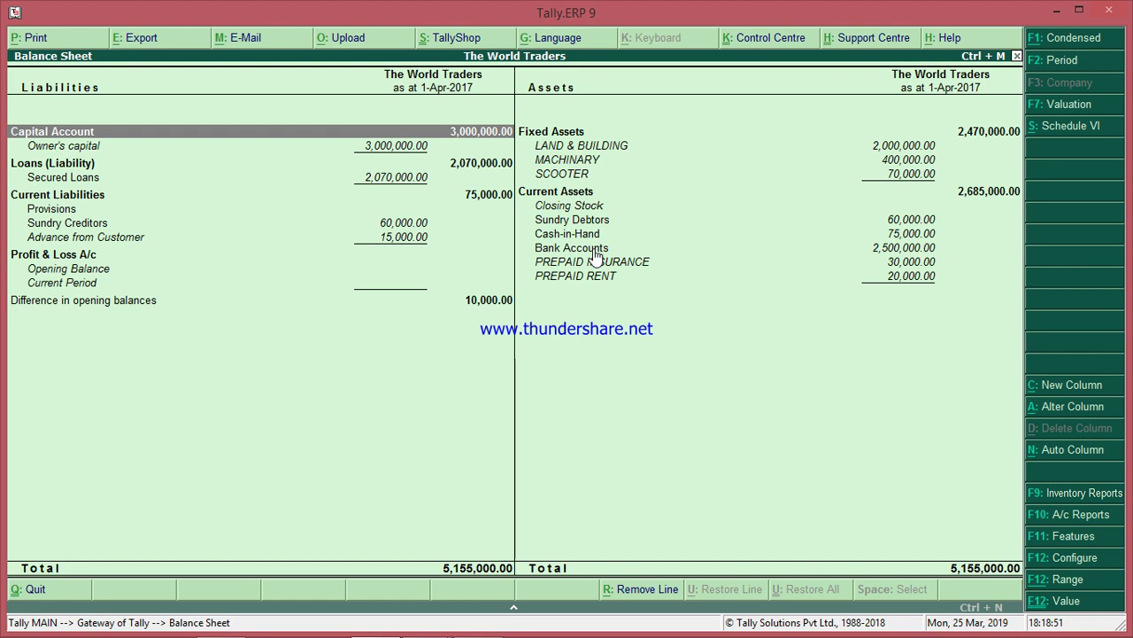
Step: Compare the Loans (Liability) line in Tally with the LOAN FROM SBI entry in the Excel workbook
click(446, 166)
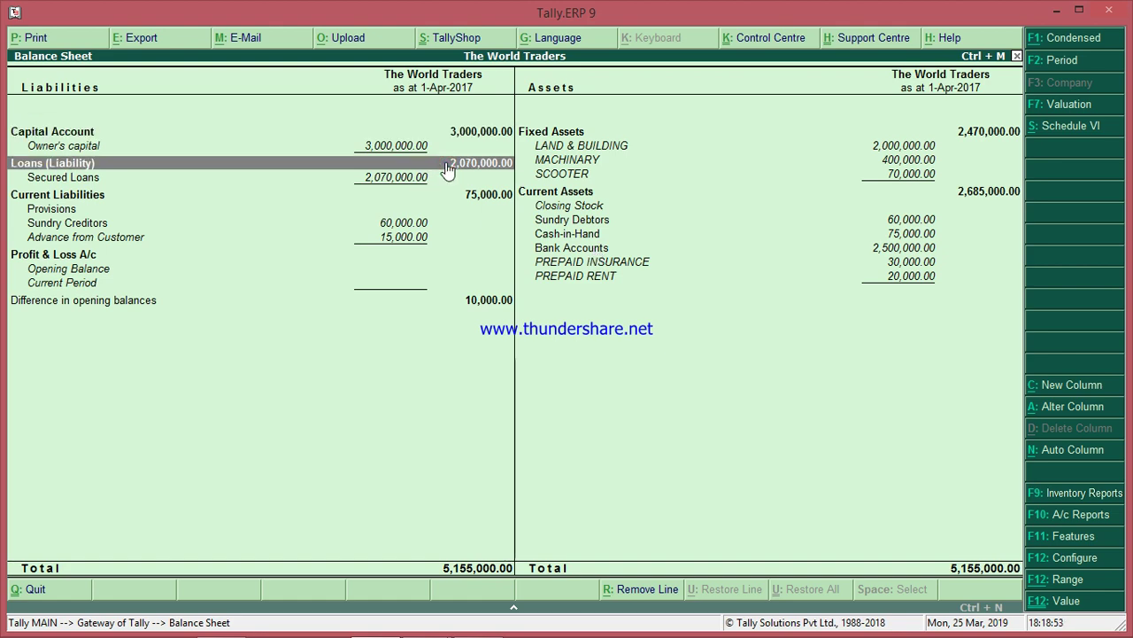
key(alt+Tab)
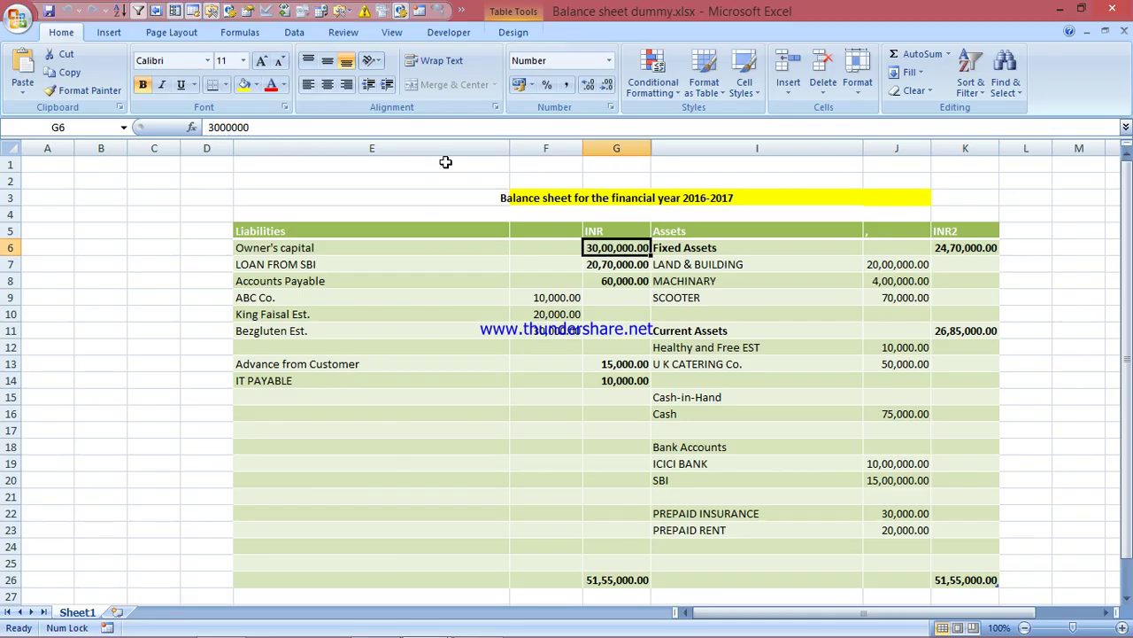
click(245, 252)
key(Down)
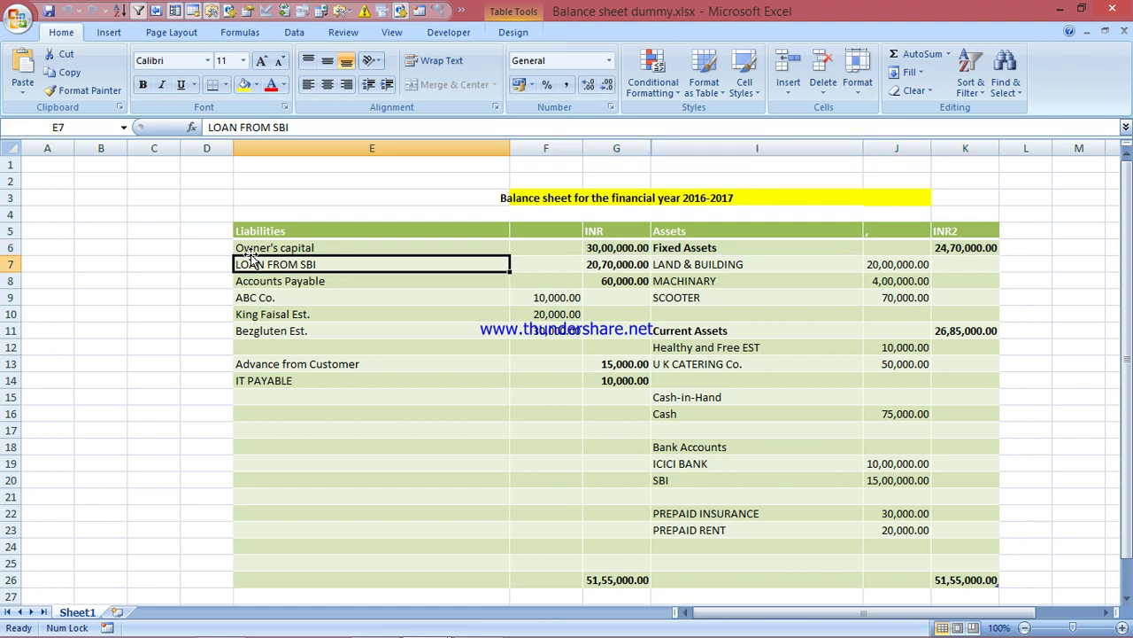
Step: Check the workbook's Accounts Payable and ABC Co. rows against Sundry Creditors in the Tally balance sheet
key(Down)
key(Down)
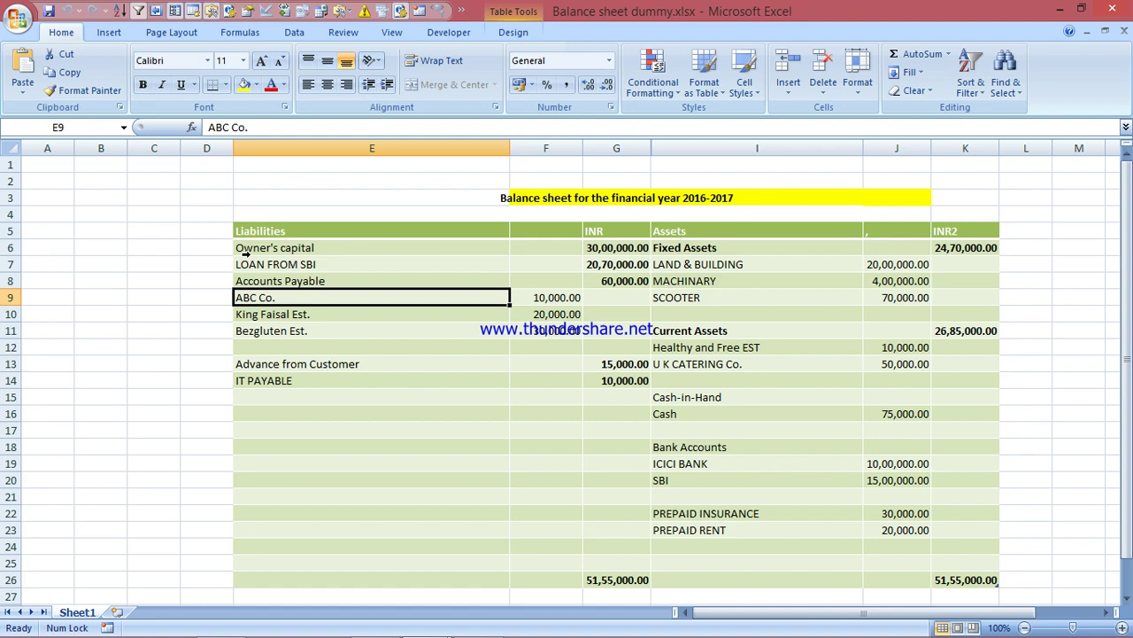
key(alt+Tab)
key(Down)
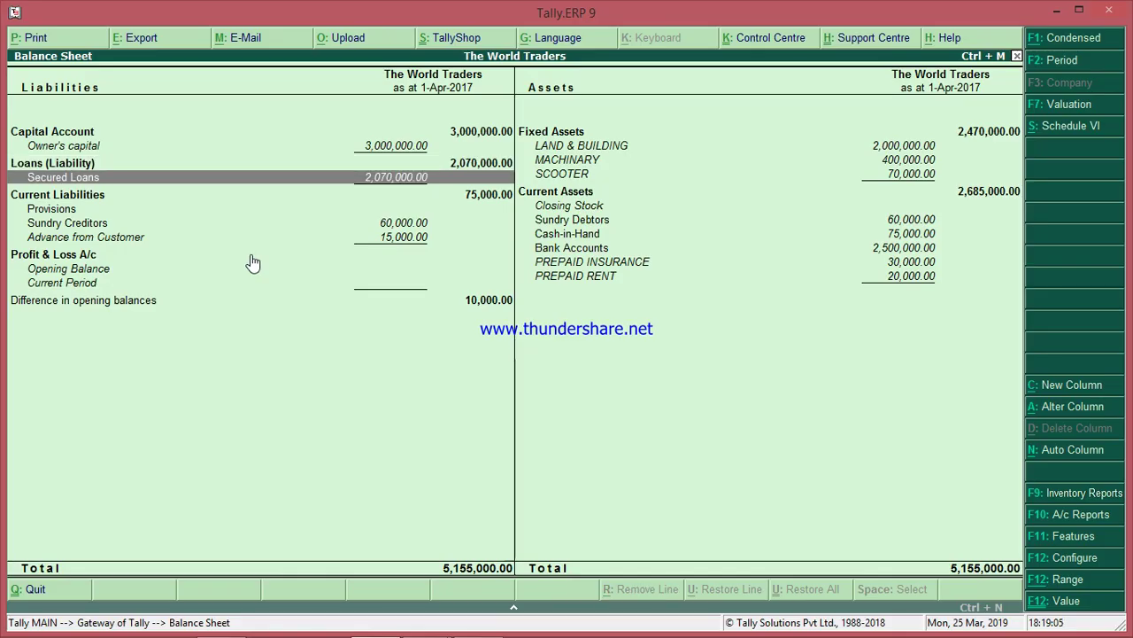
key(Down)
key(Down)
key(Down)
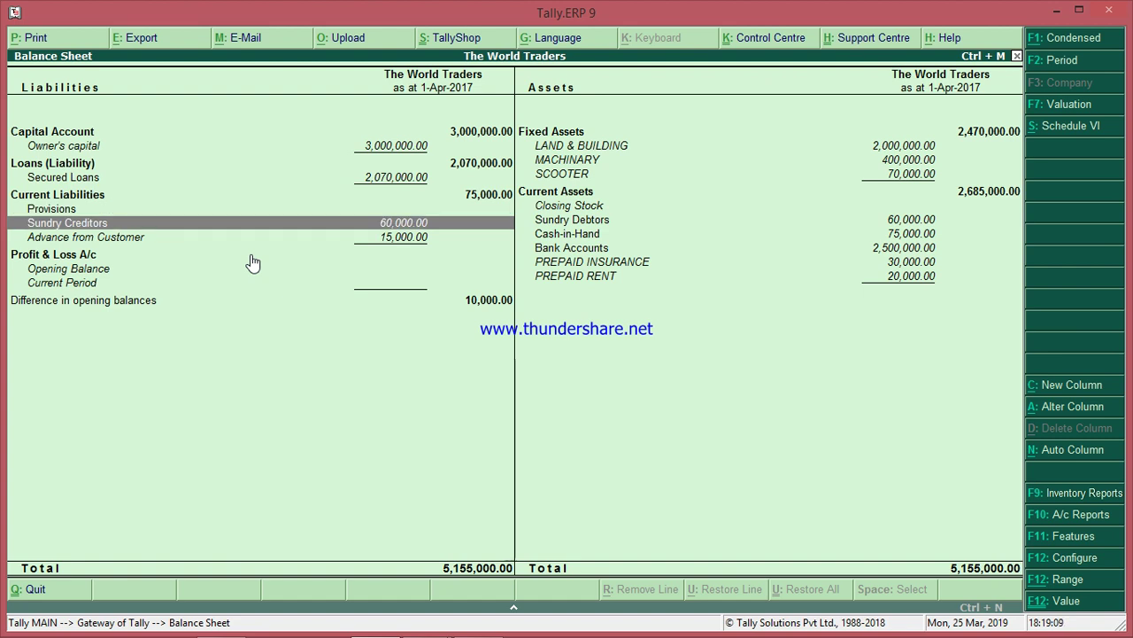
Step: Drill down from Current Liabilities through Sundry Creditors to the individual ledgers under Accounts Payable
key(Up)
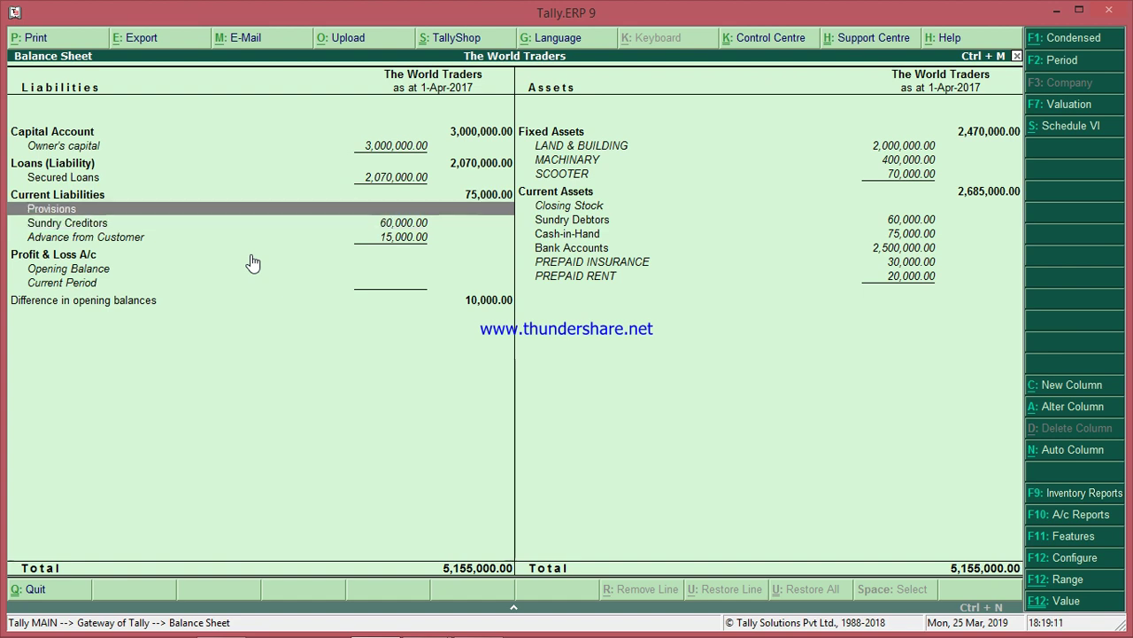
key(Up)
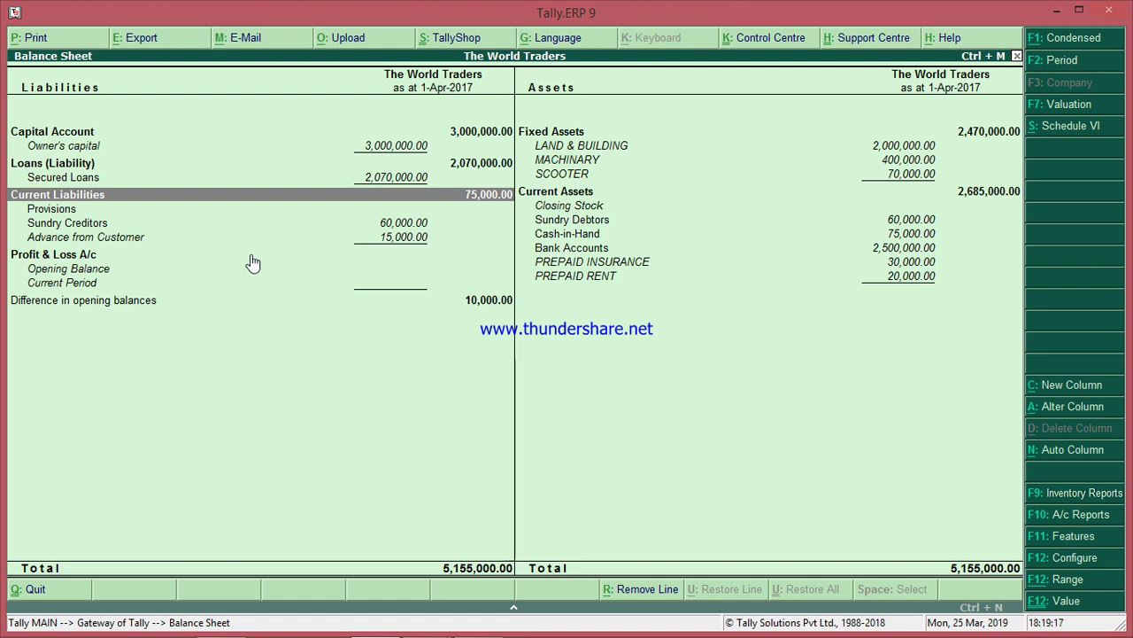
key(Return)
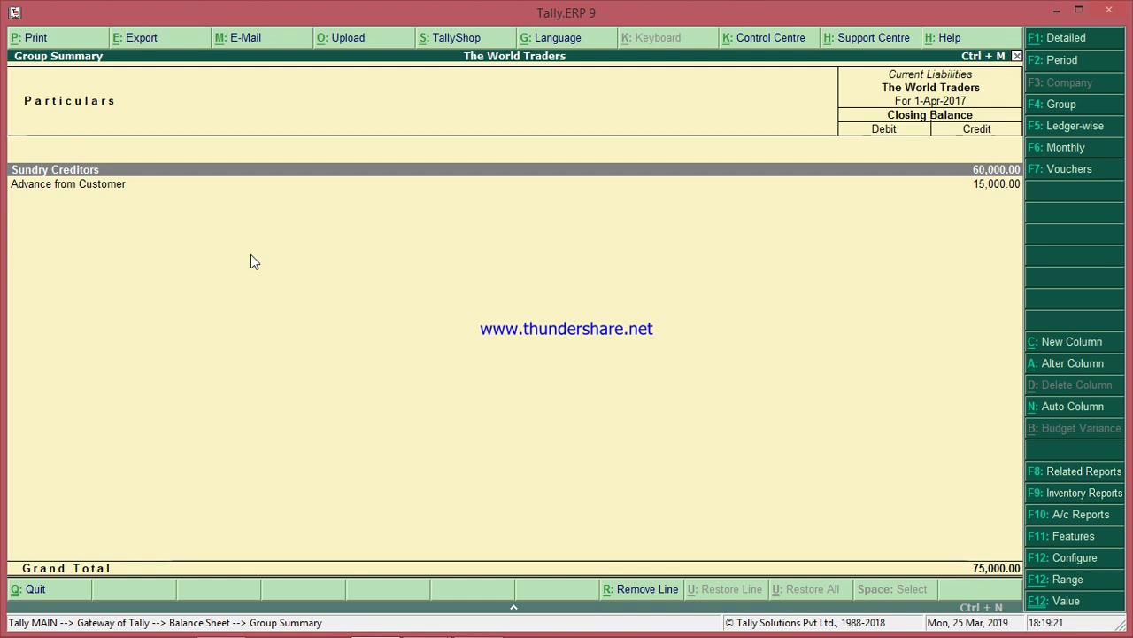
key(Return)
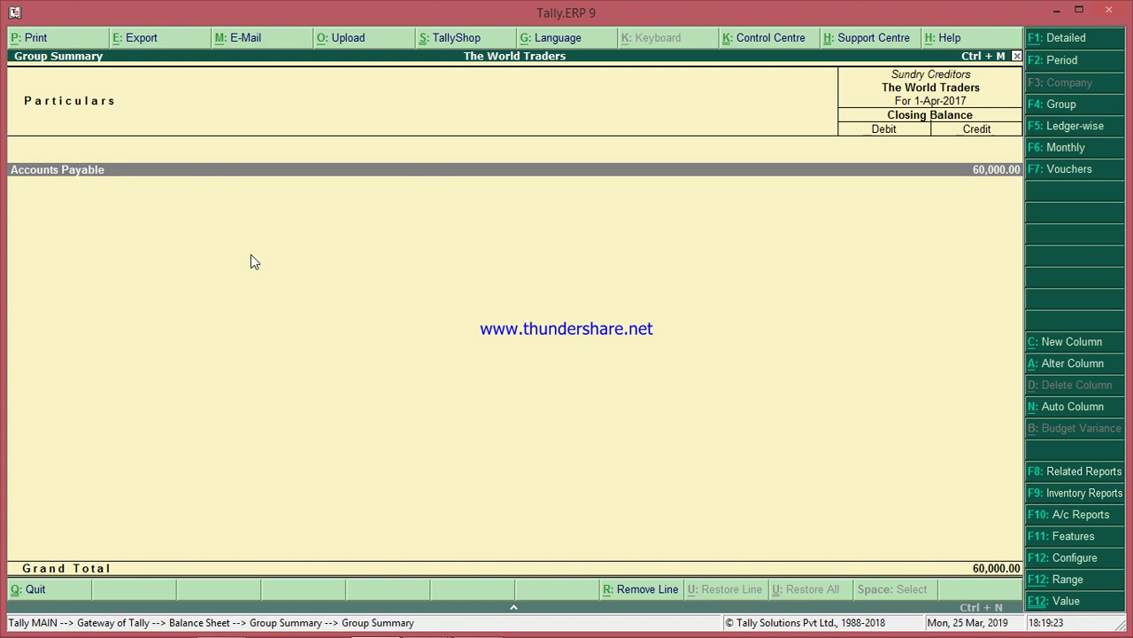
key(Return)
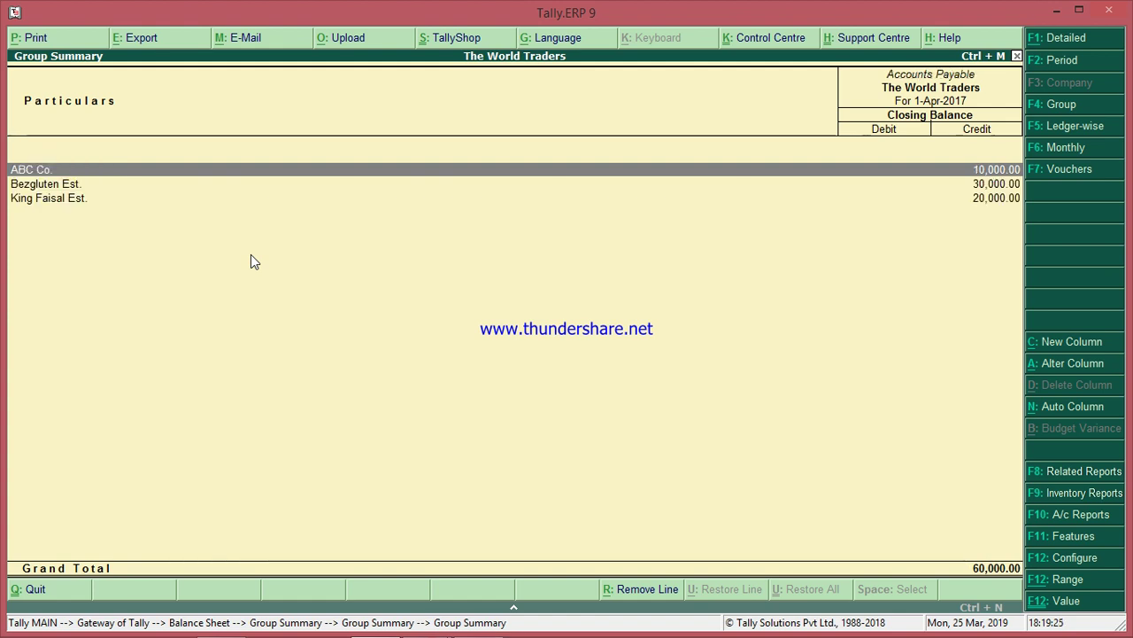
Step: Compare the ABC Co. balance in the Excel workbook with the Accounts Payable group summary in Tally
key(alt+Tab)
key(Down)
key(Down)
key(Up)
key(Up)
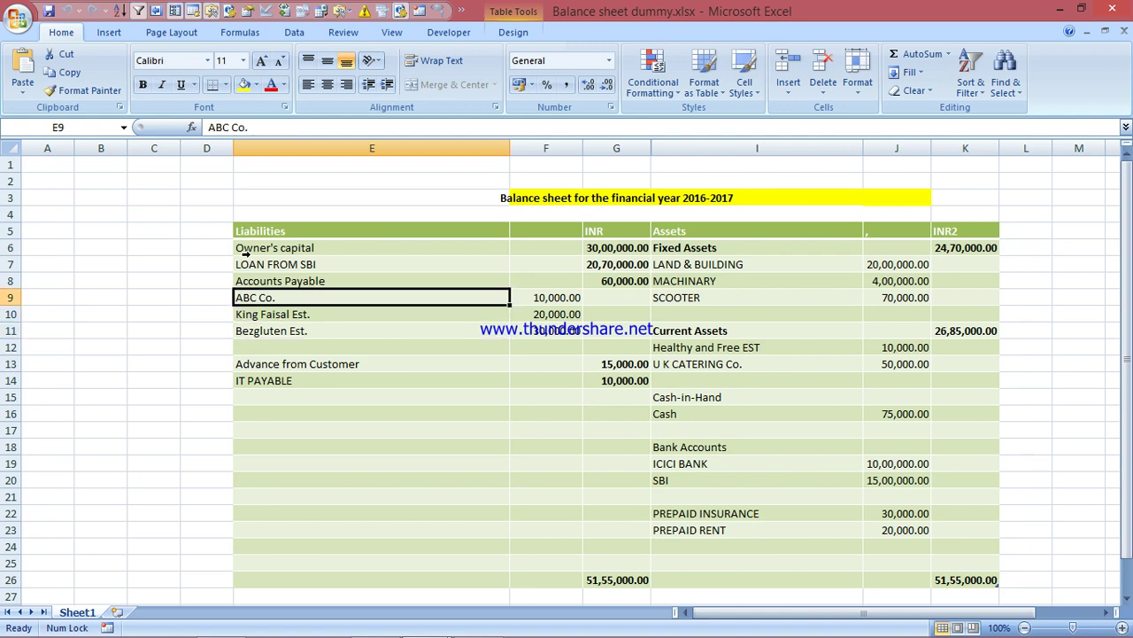
key(alt+Tab)
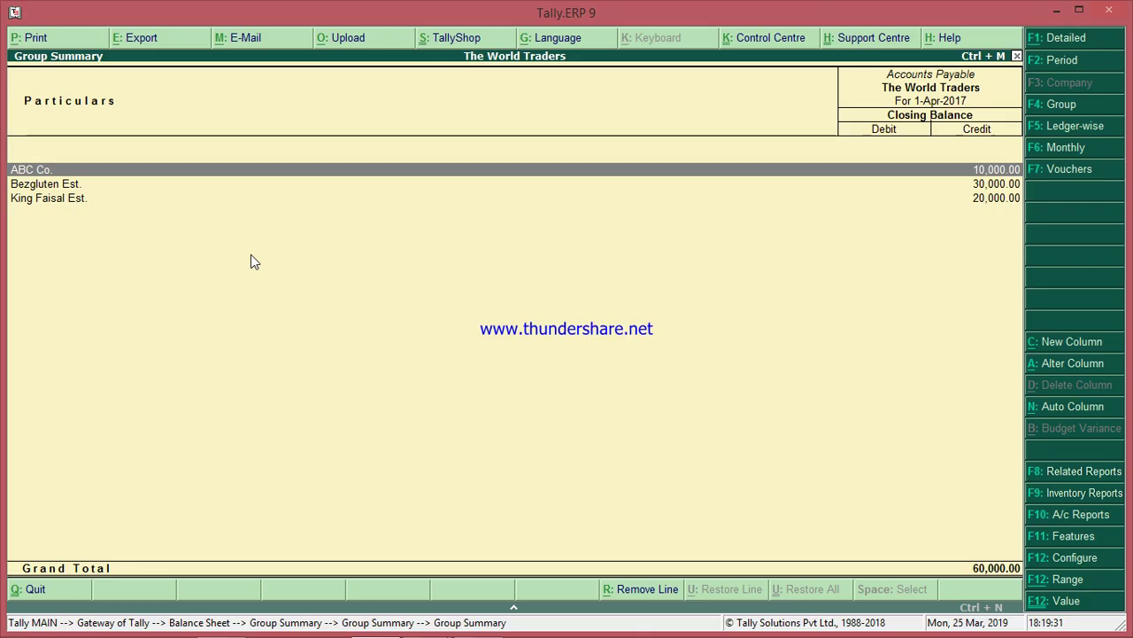
Step: Compare the King Faisal Est. and Bezgluten Est. balances between the Tally group summary and the Excel workbook
key(Down)
key(Up)
key(Down)
key(Down)
key(alt+Tab)
key(Down)
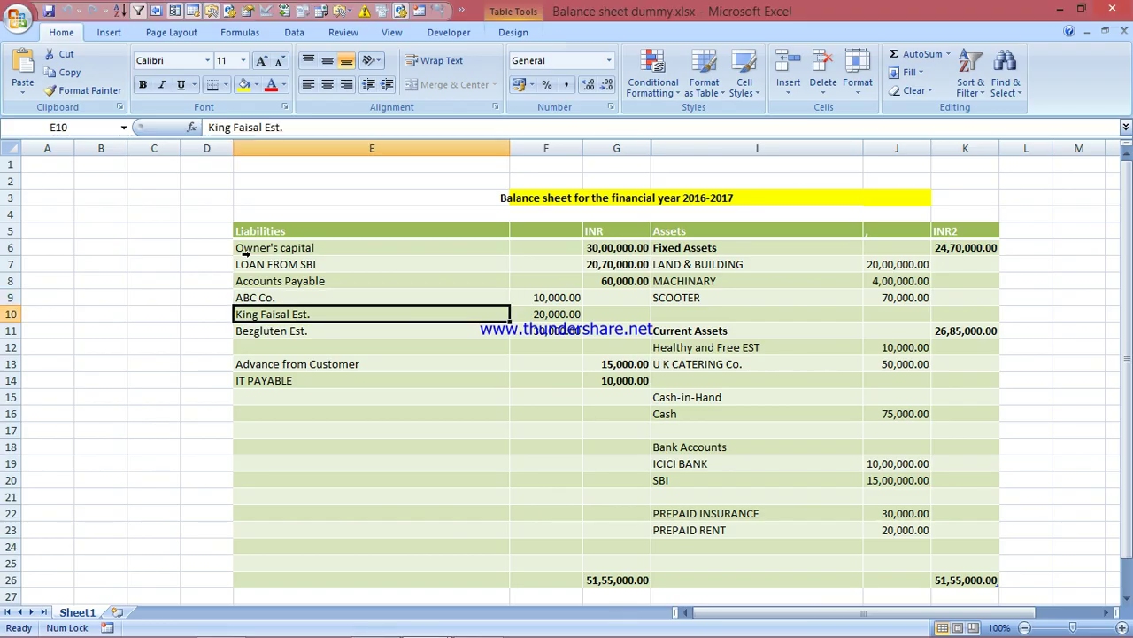
key(alt+Tab)
key(Up)
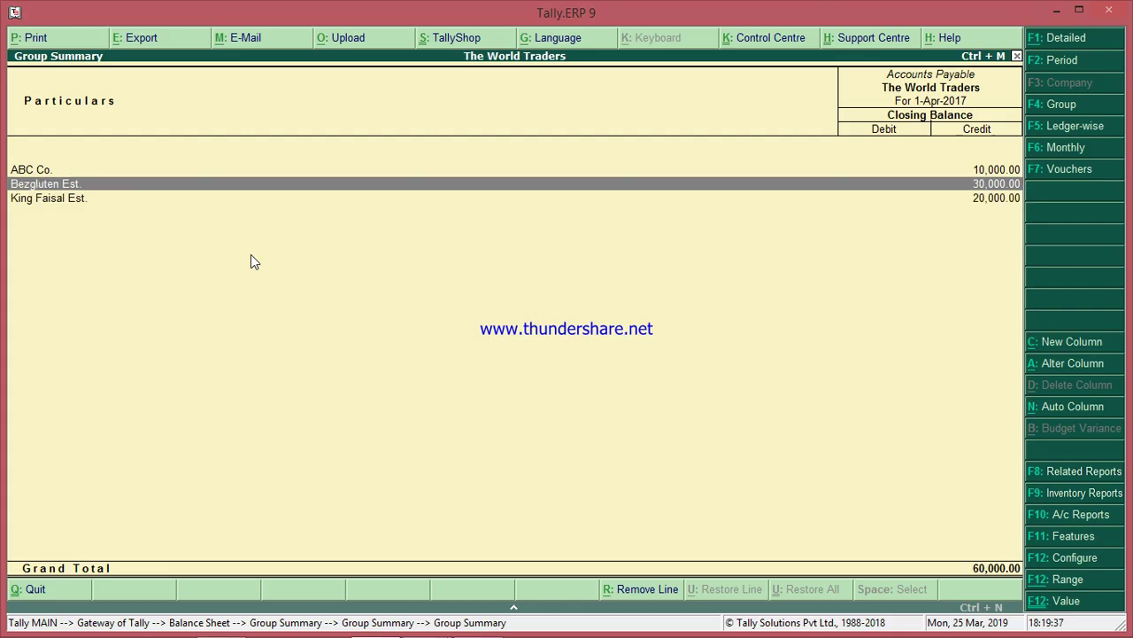
key(alt+Tab)
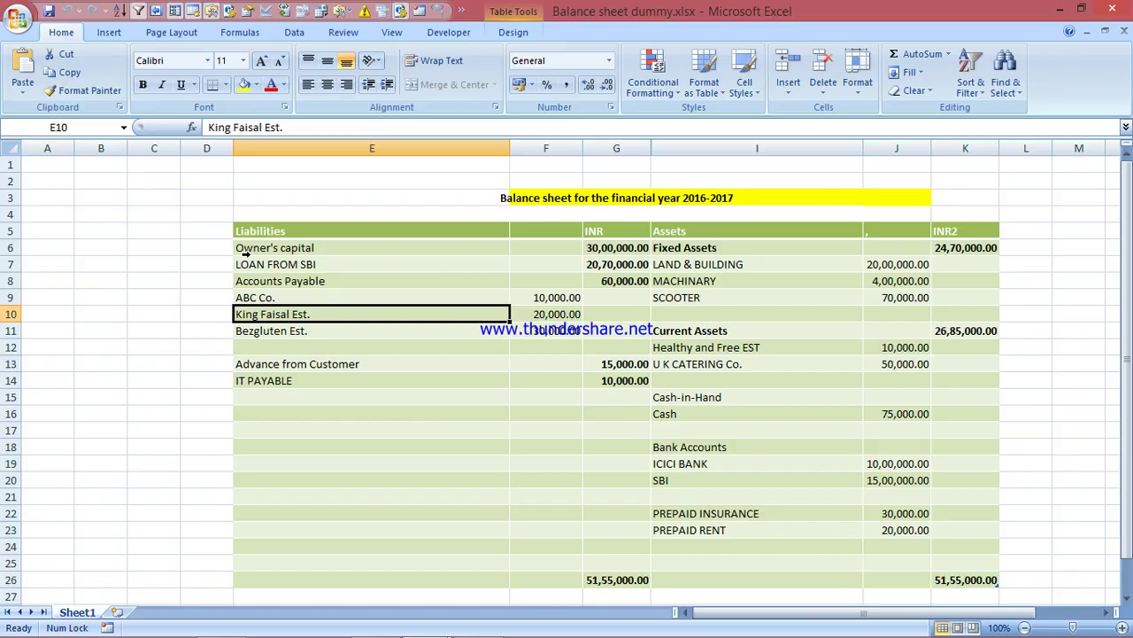
Step: Return from the group summaries to the Tally balance sheet and select Advance from Customer
key(alt+Tab)
key(Escape)
key(Escape)
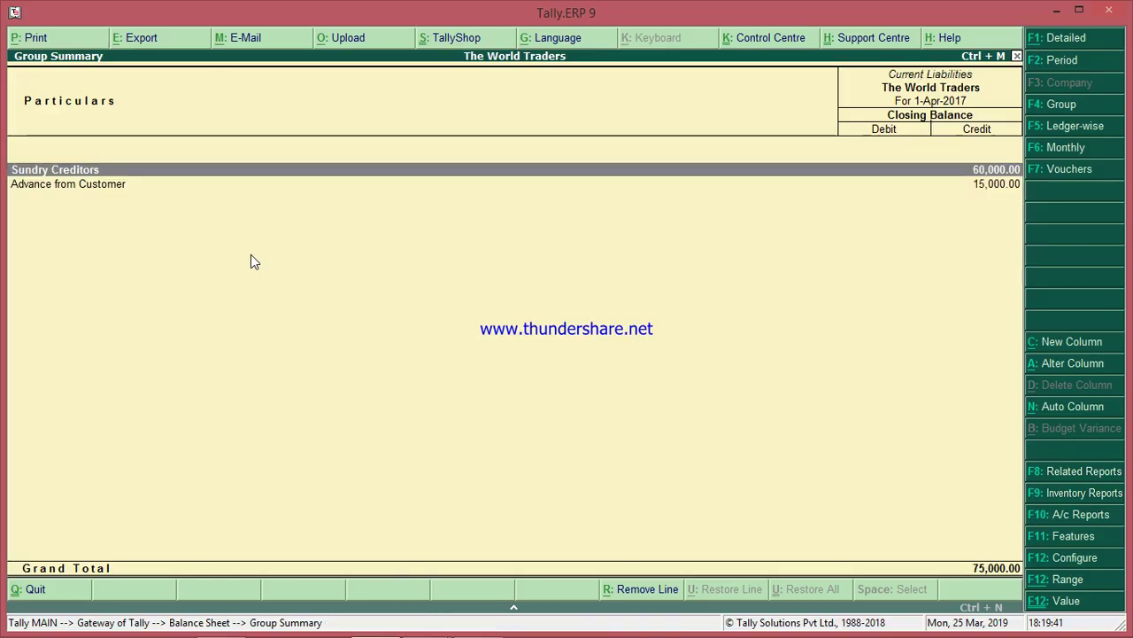
key(Escape)
key(Down)
key(Down)
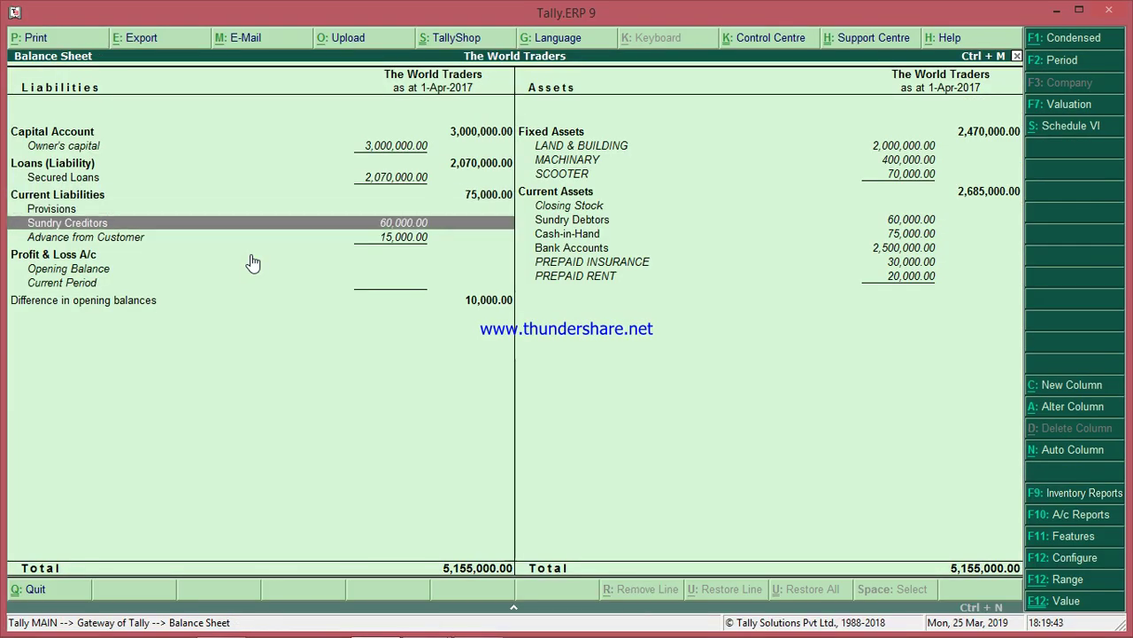
key(Down)
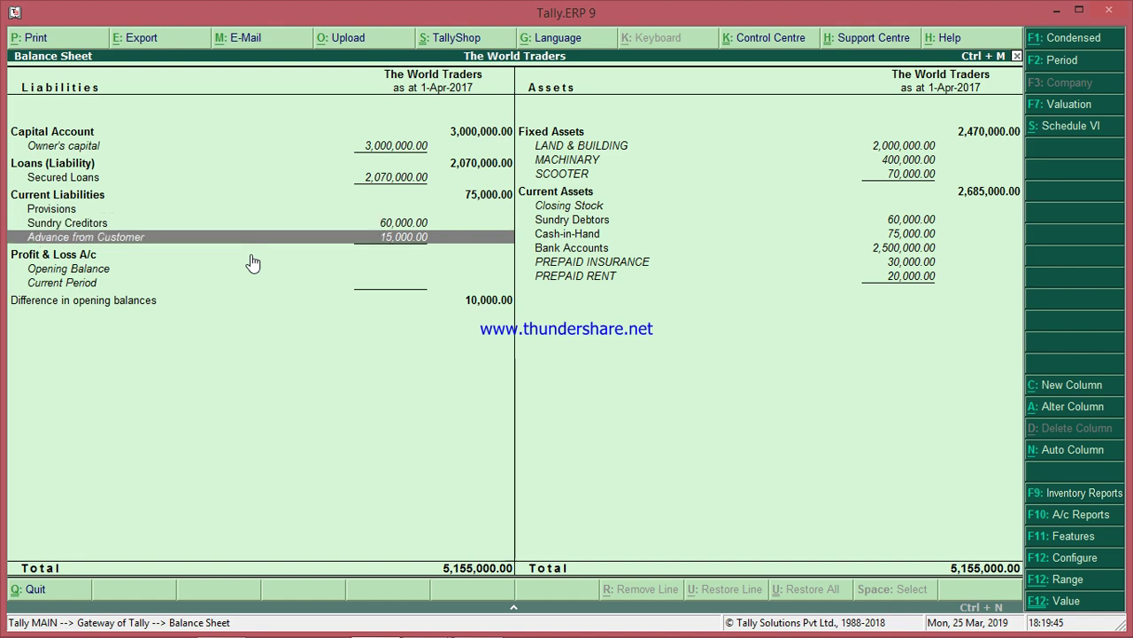
Step: Compare the Advance from Customer entry in cell E13 of the Excel workbook with its line in Tally
key(alt+Tab)
key(Down)
key(Down)
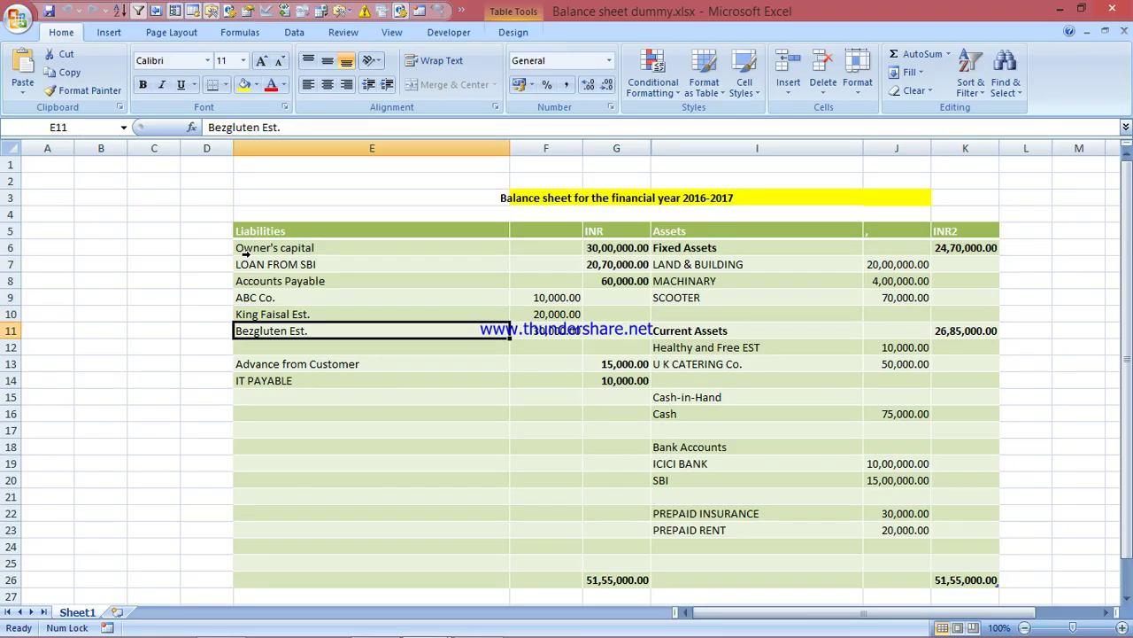
key(Down)
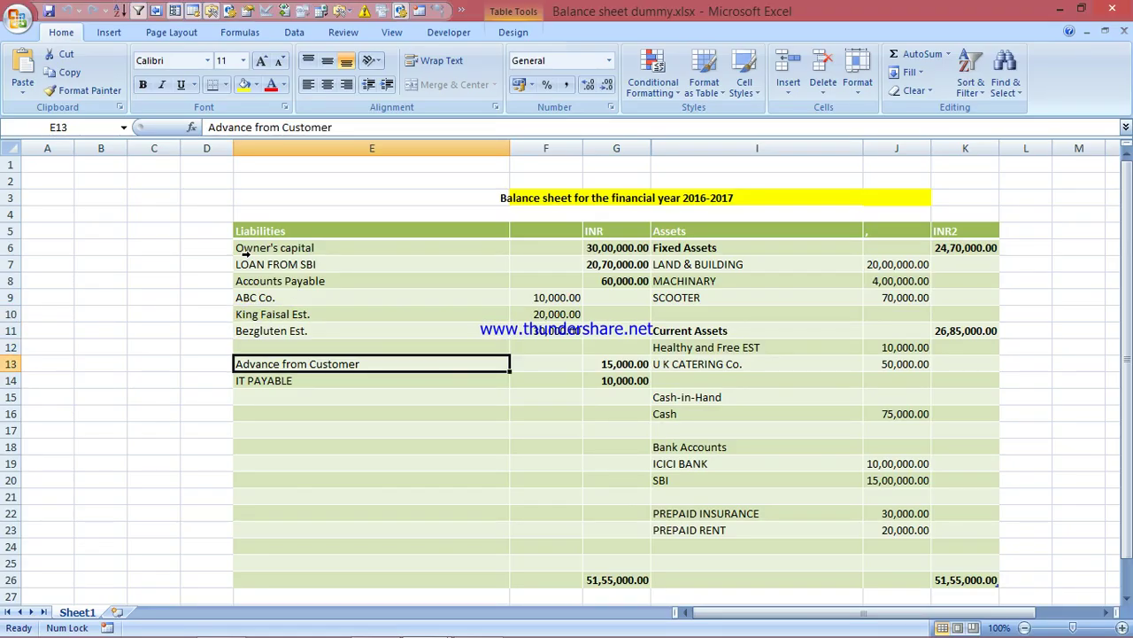
key(alt+Tab)
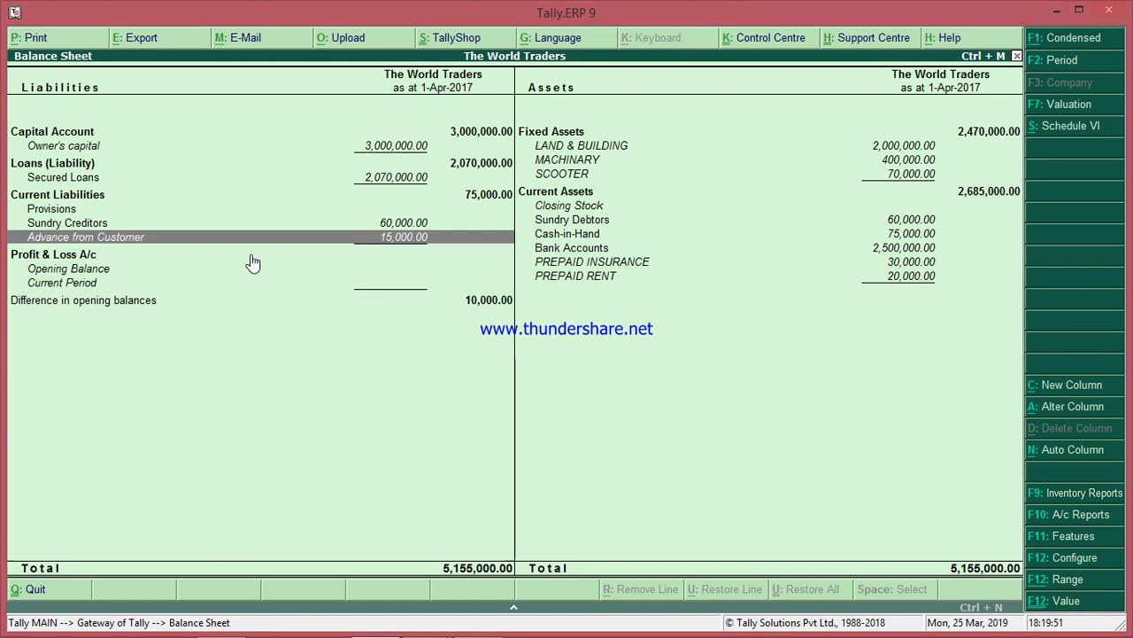
key(alt+Tab)
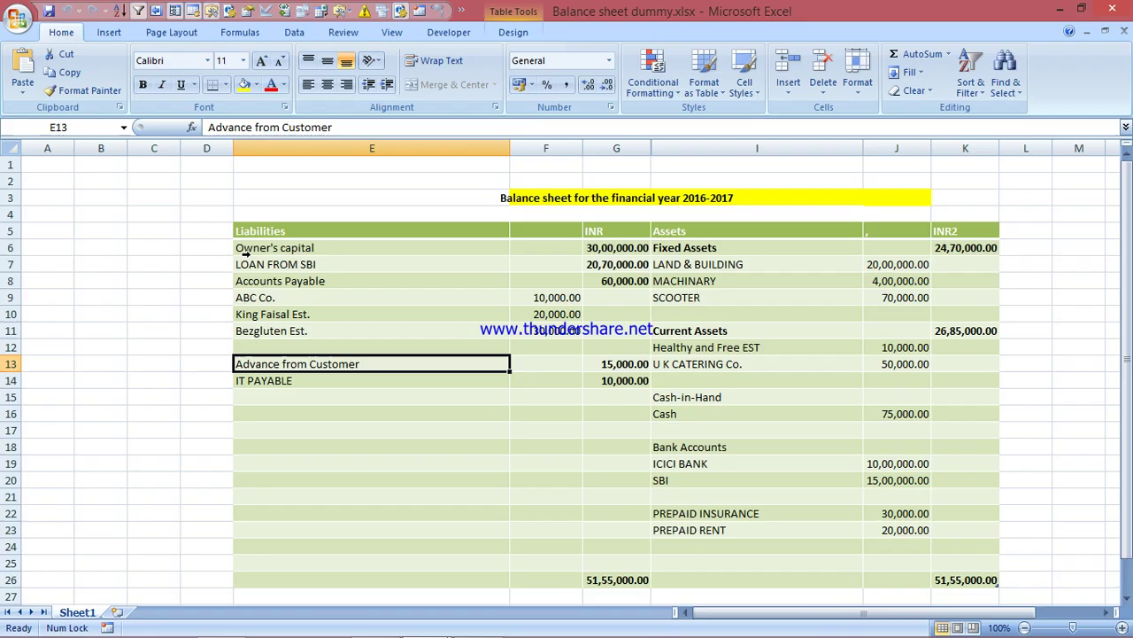
Step: Compare the IT PAYABLE amount in cell G14 of the Excel workbook with the current liabilities on the Tally balance sheet
key(Down)
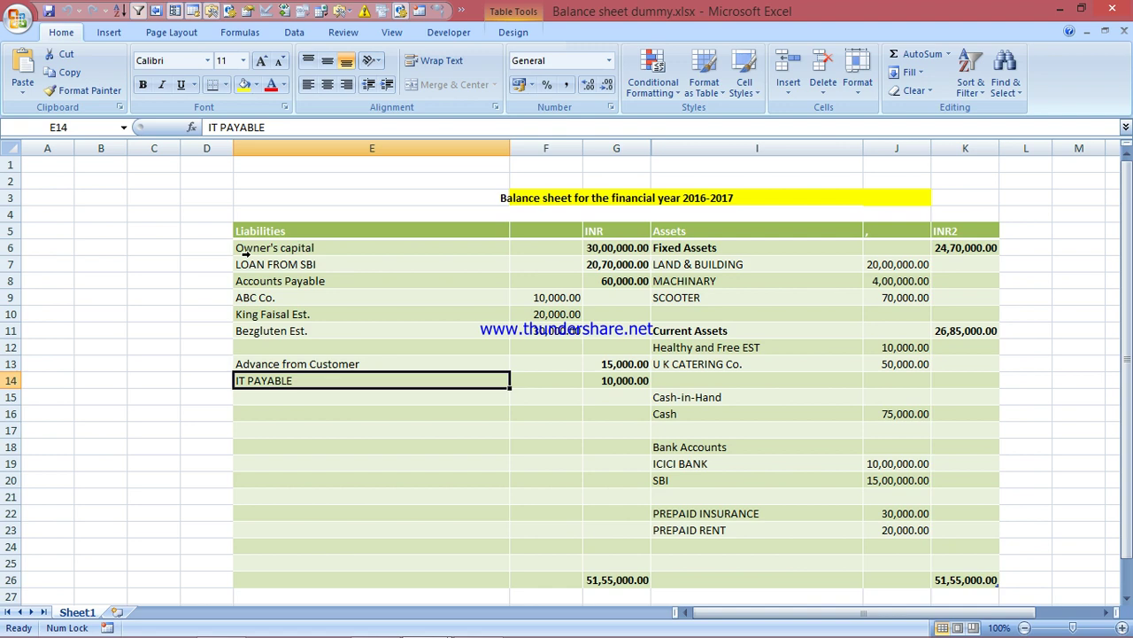
key(Right)
key(Right)
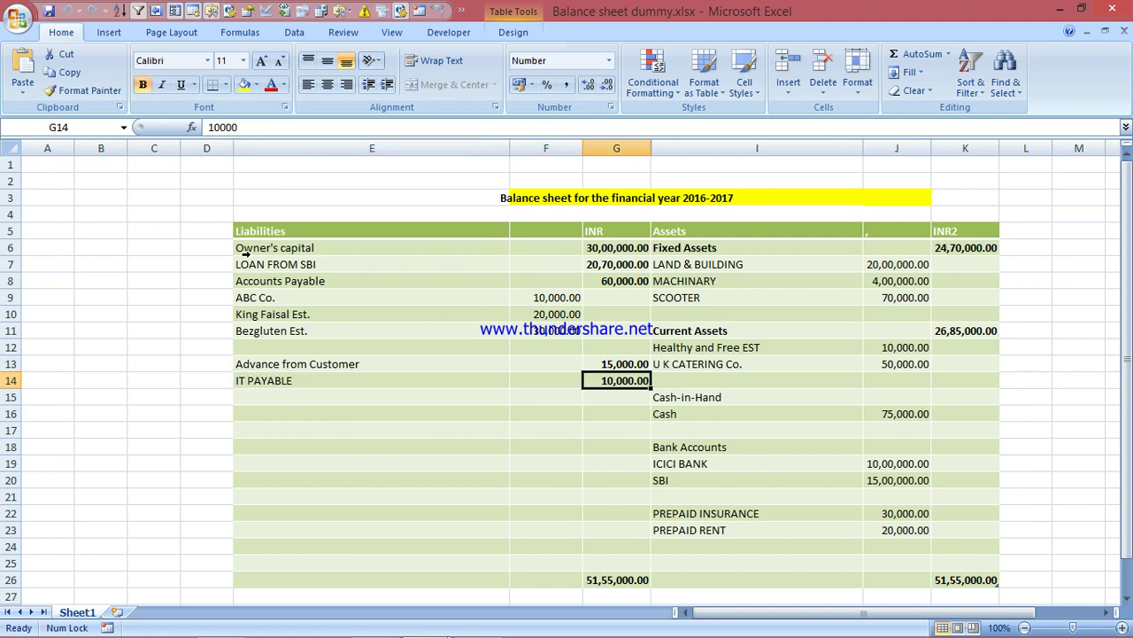
key(alt+Tab)
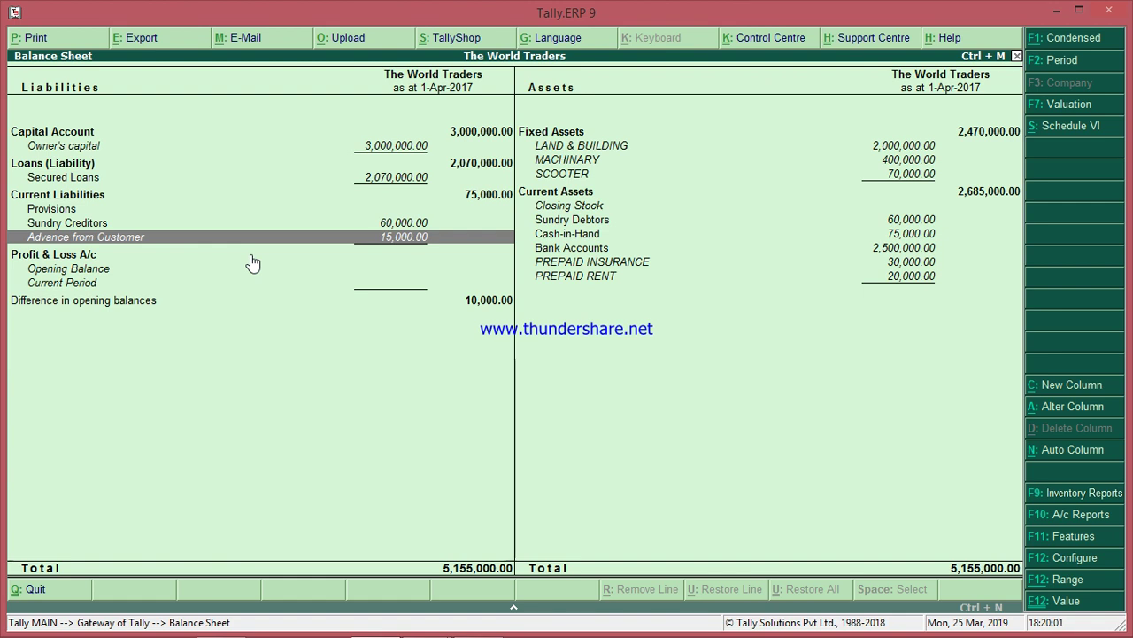
Step: Leave the balance sheet and open the Ledgers options under Accounts Info
key(Escape)
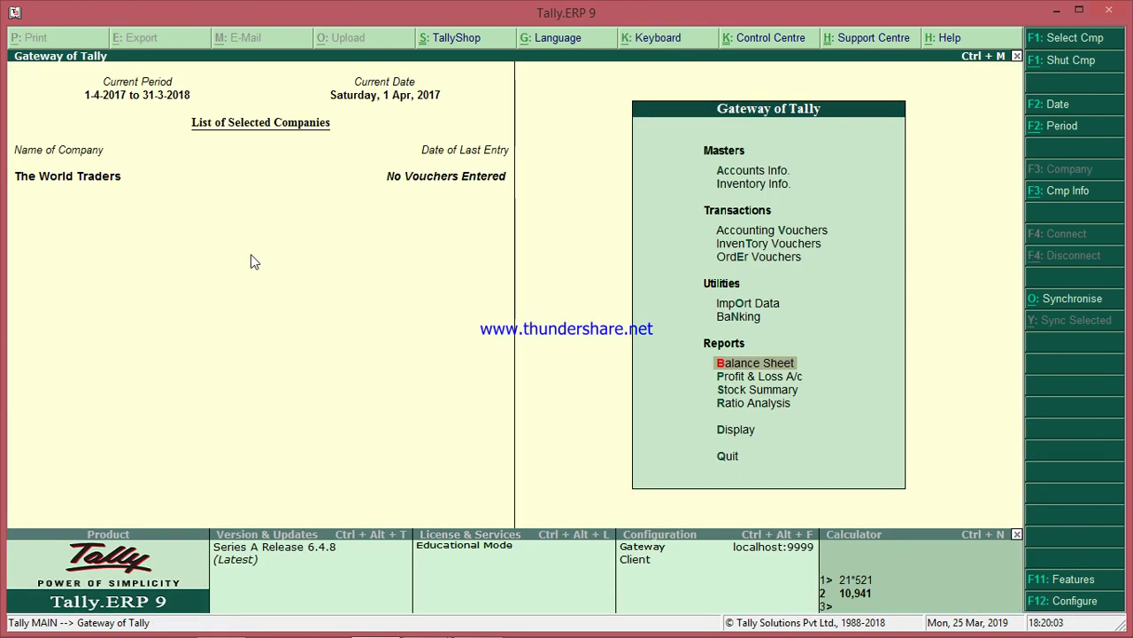
key(Up)
key(Up)
key(Up)
key(Up)
key(Up)
key(Up)
key(Up)
key(Return)
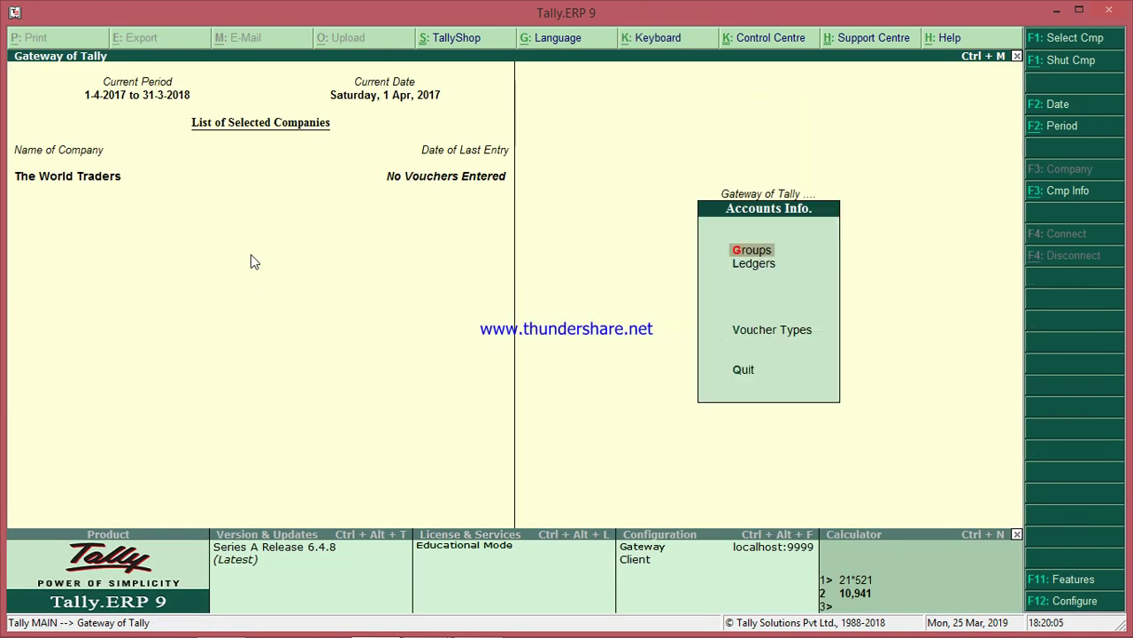
key(Down)
key(Return)
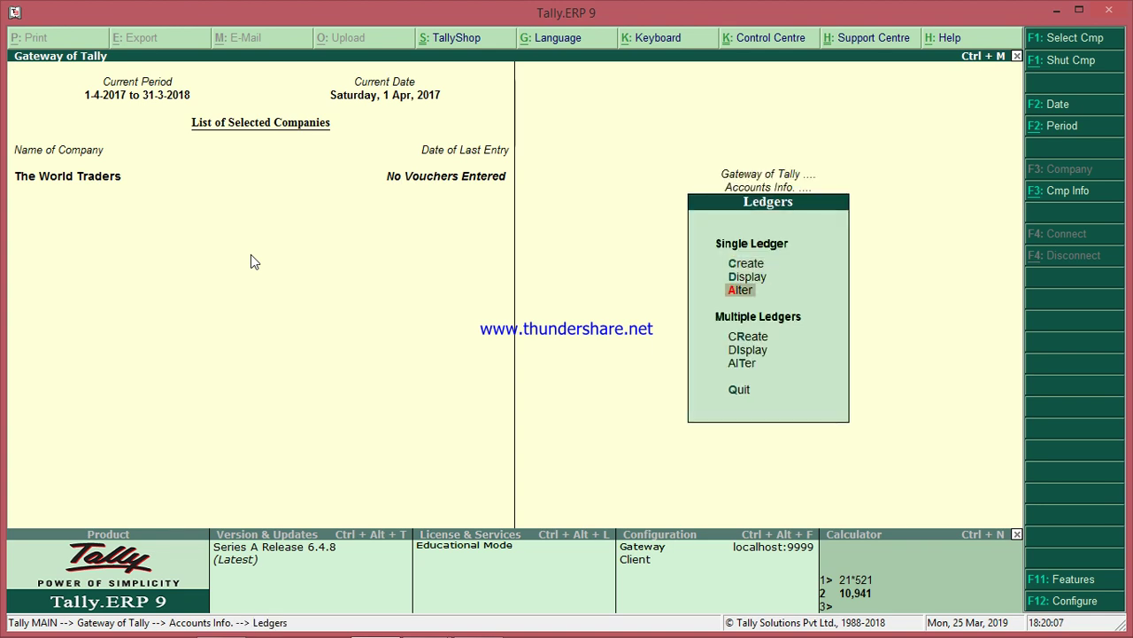
Step: Open the single ledger IT PAYABLE for alteration
key(Down)
key(Down)
key(Return)
text(It)
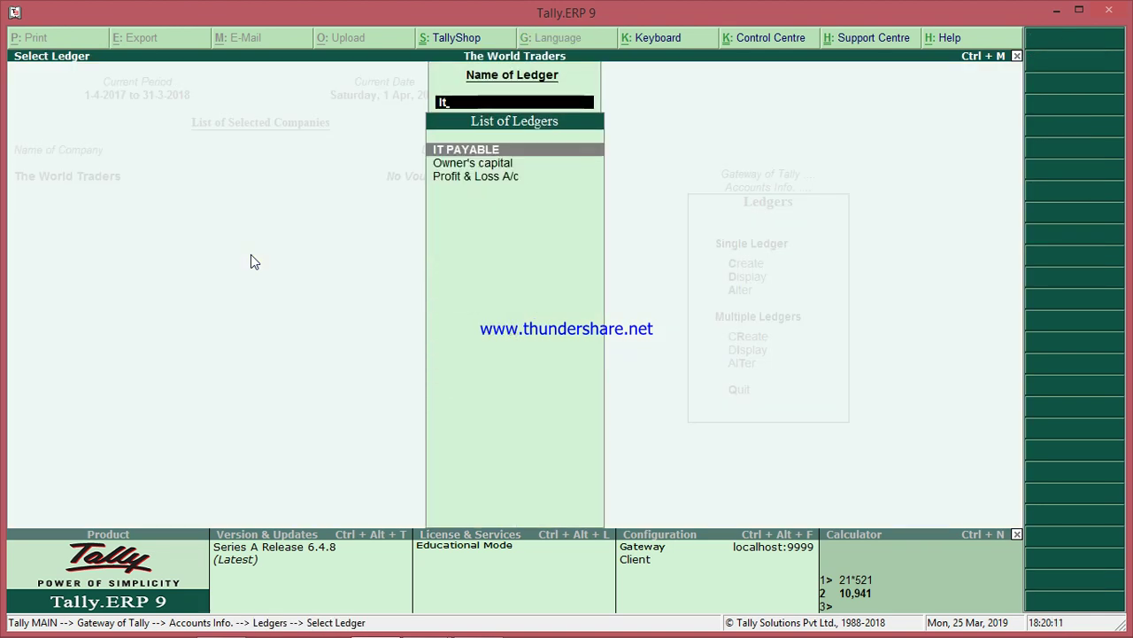
key(Return)
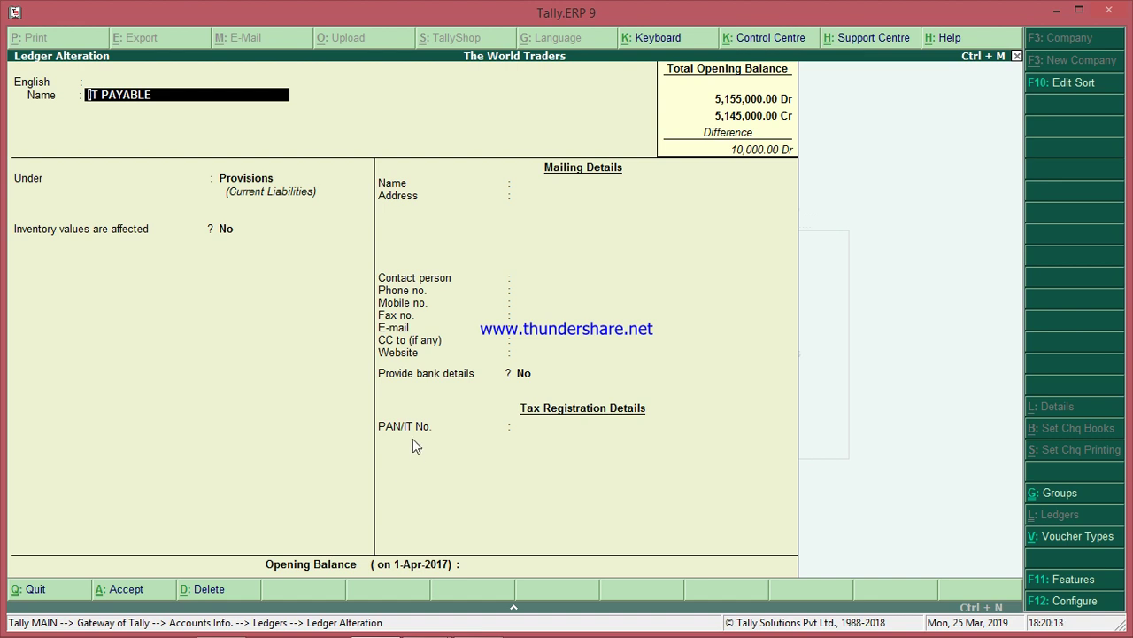
Step: Set IT PAYABLE's opening balance to 10,000 Cr as per the Excel workbook, save the ledger and return to the Gateway of Tally
click(466, 564)
key(alt+Tab)
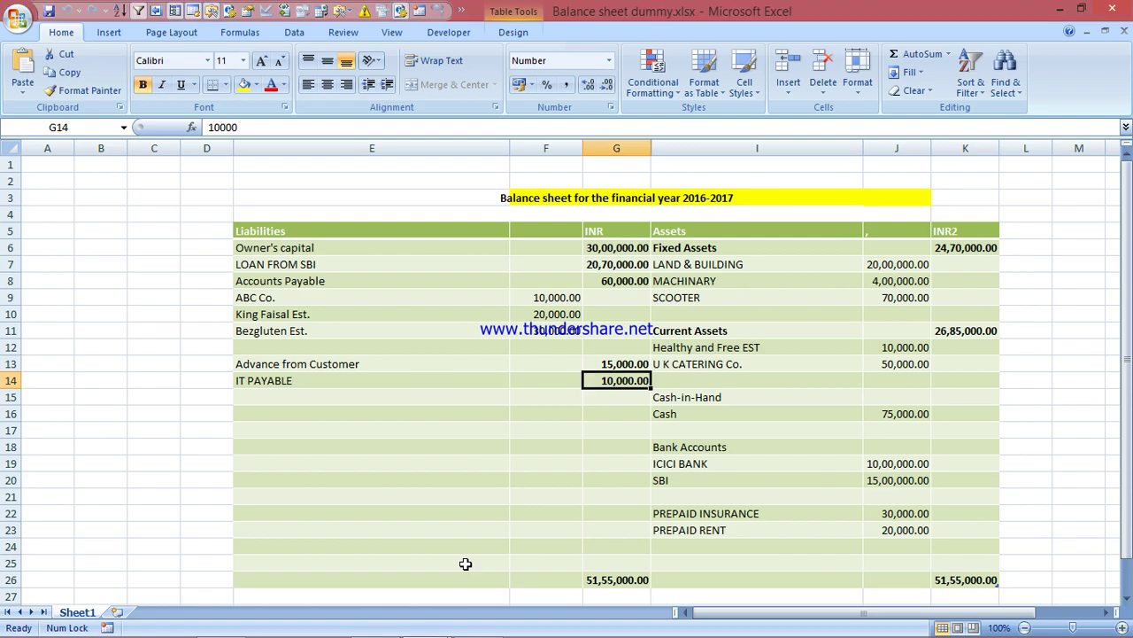
key(alt+Tab)
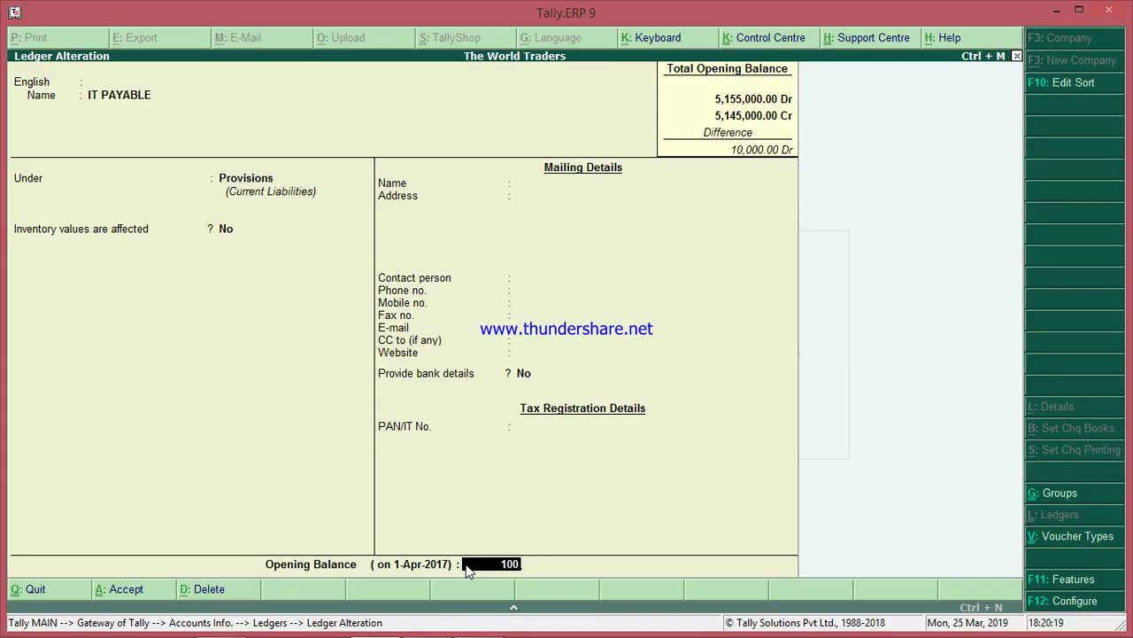
text(10000)
key(Return)
key(Return)
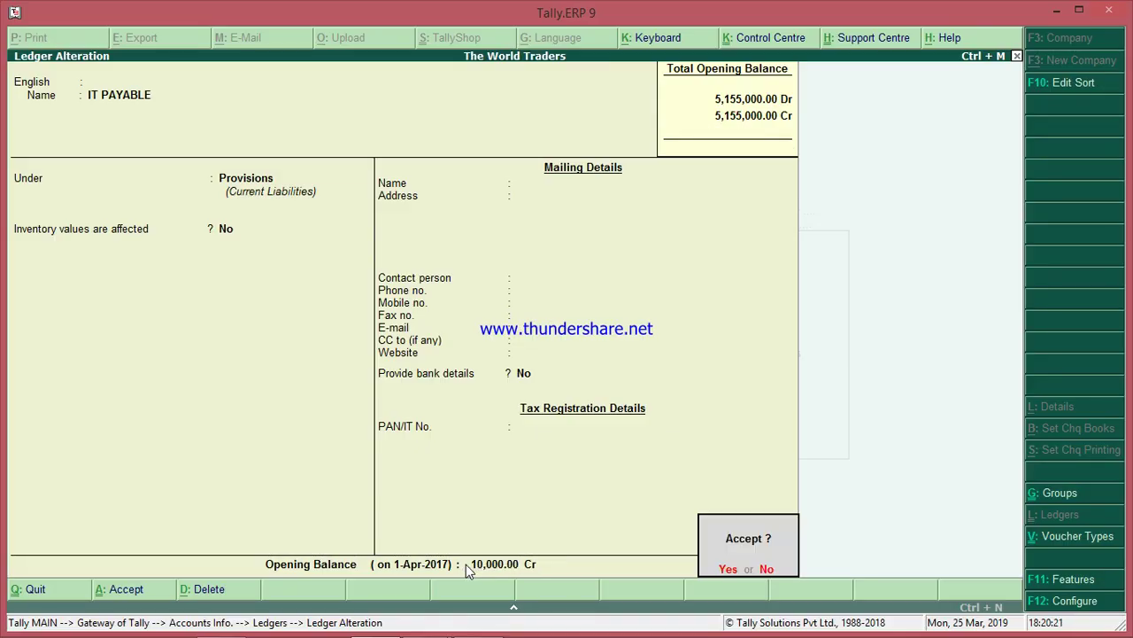
key(Return)
key(Escape)
key(Escape)
key(Escape)
key(Escape)
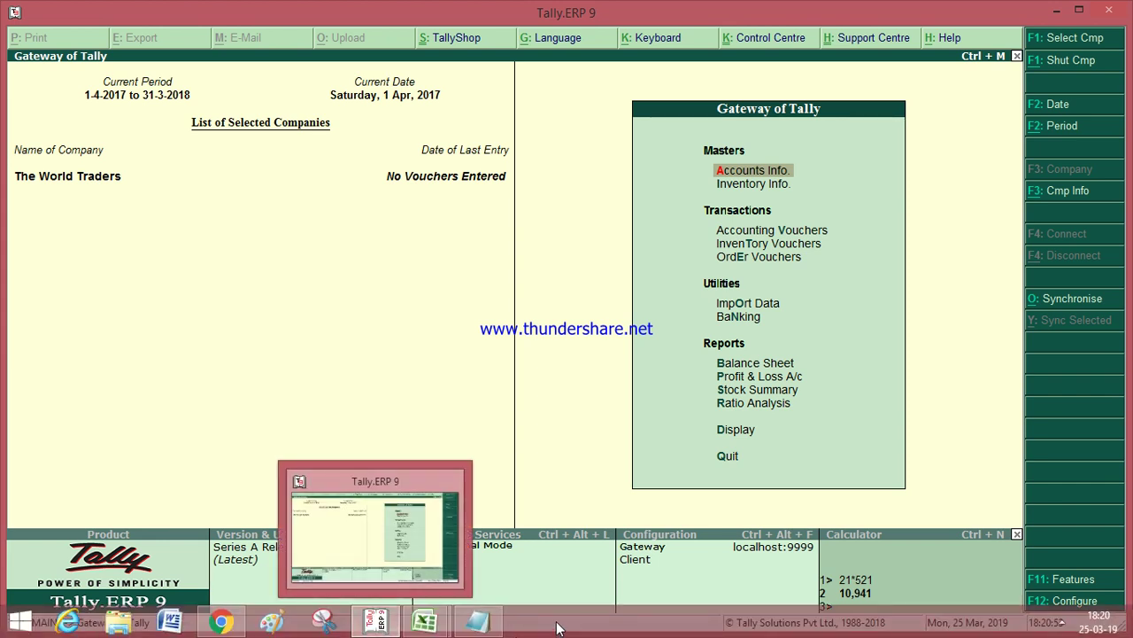
Step: Switch to the ACCOUNTS PAYABLE PROCESS notes in Notepad, review the process steps, and return to Tally
click(483, 625)
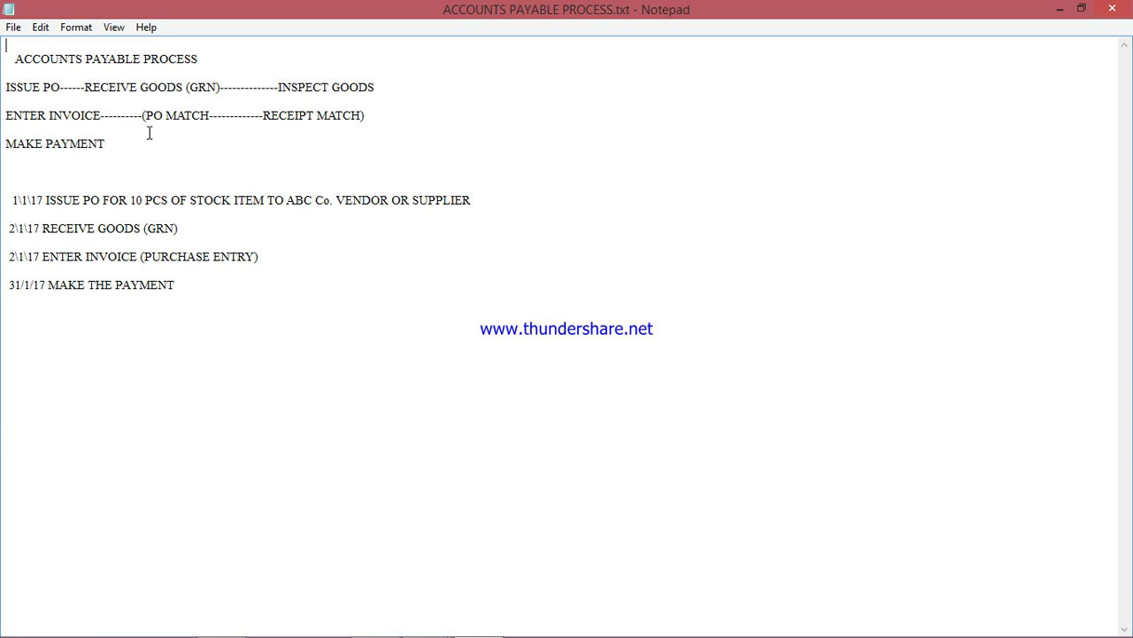
click(104, 142)
key(alt+Tab)
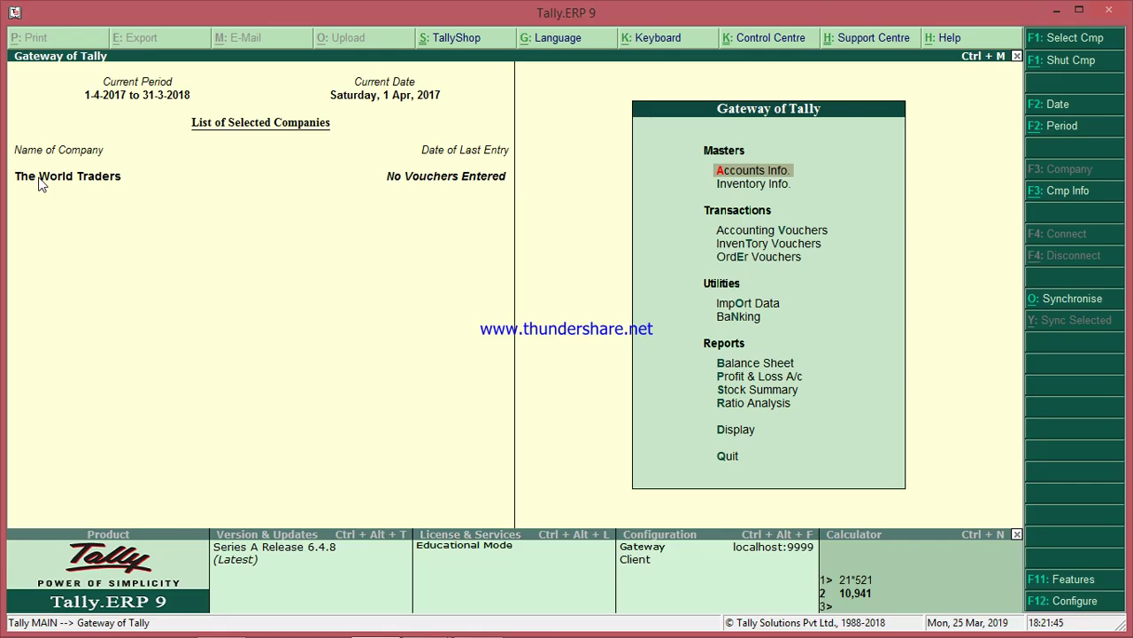
Step: Open the creation form for a single stock item under Inventory Info
key(Down)
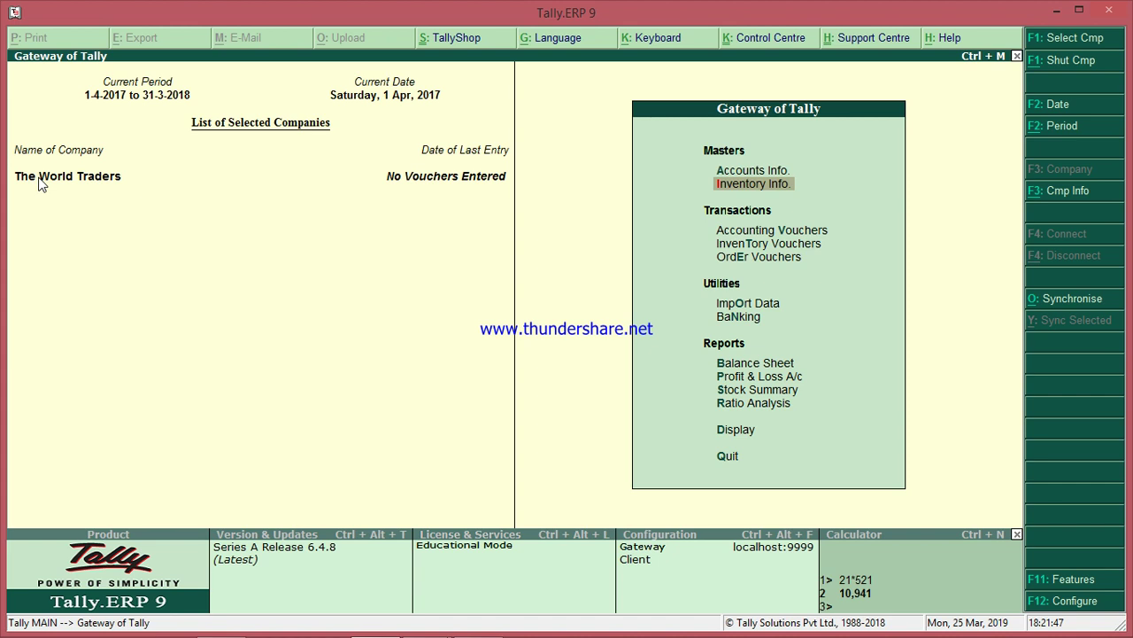
key(Up)
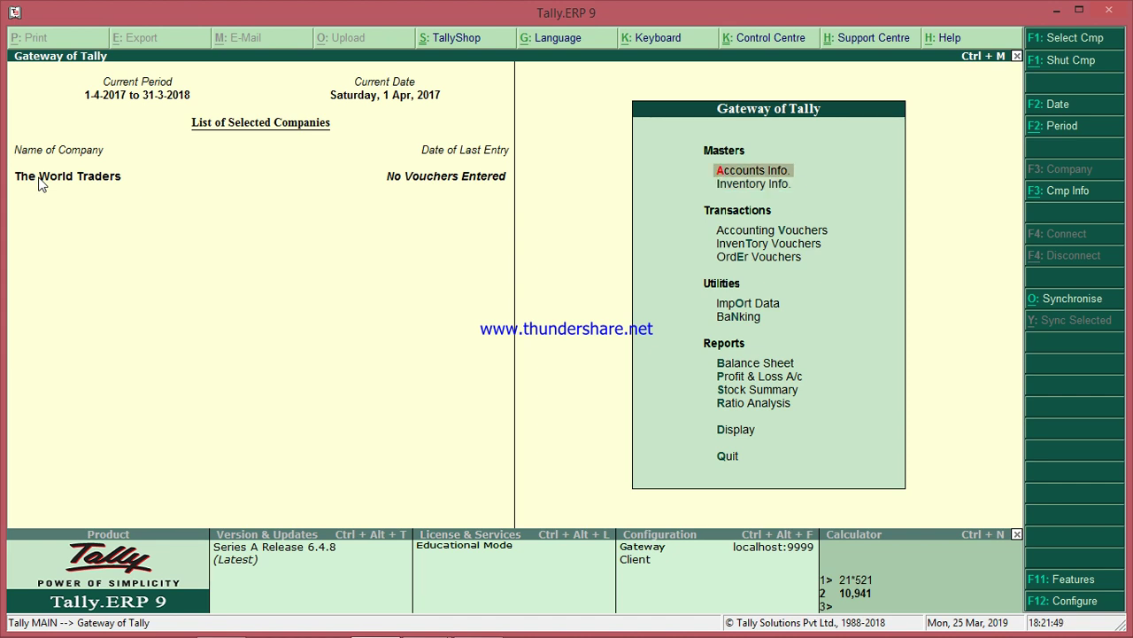
key(Down)
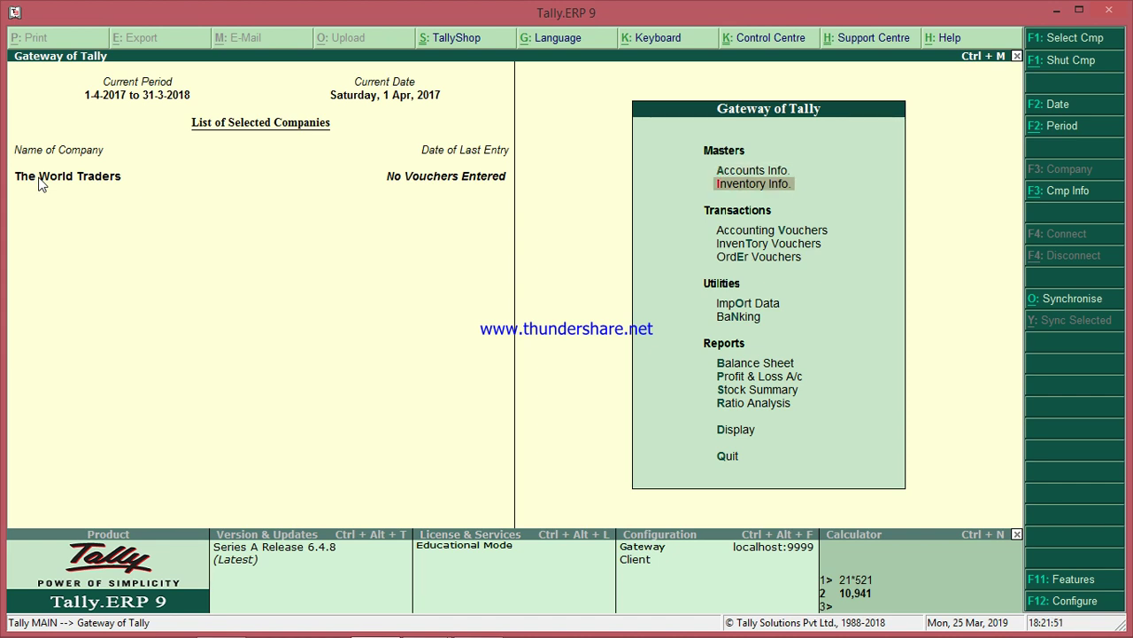
key(Return)
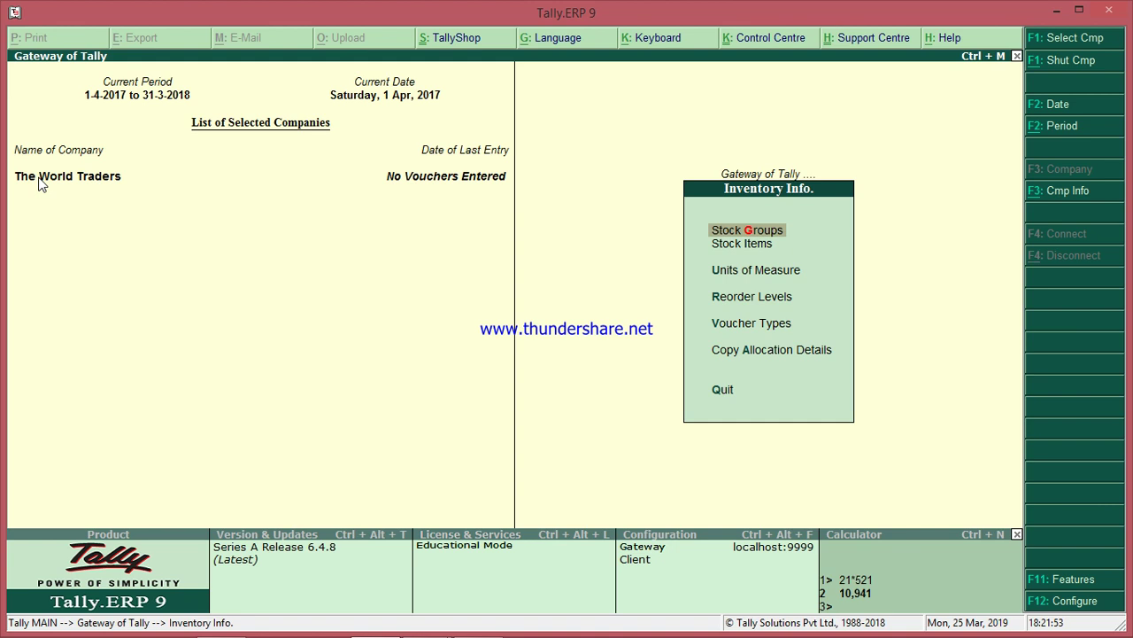
key(Down)
key(Return)
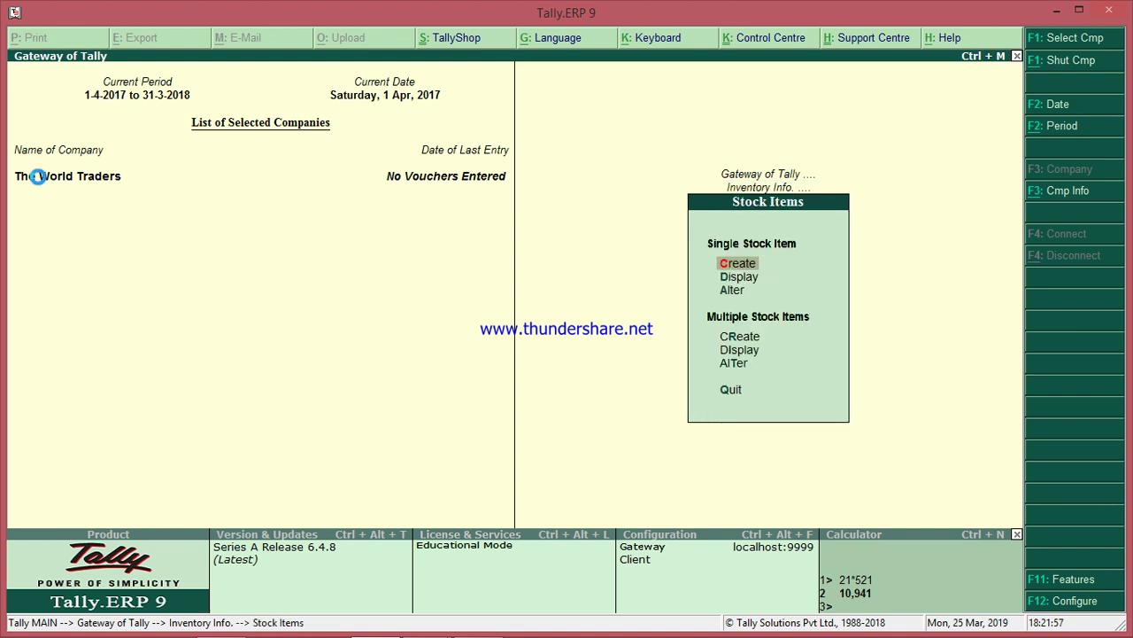
key(Return)
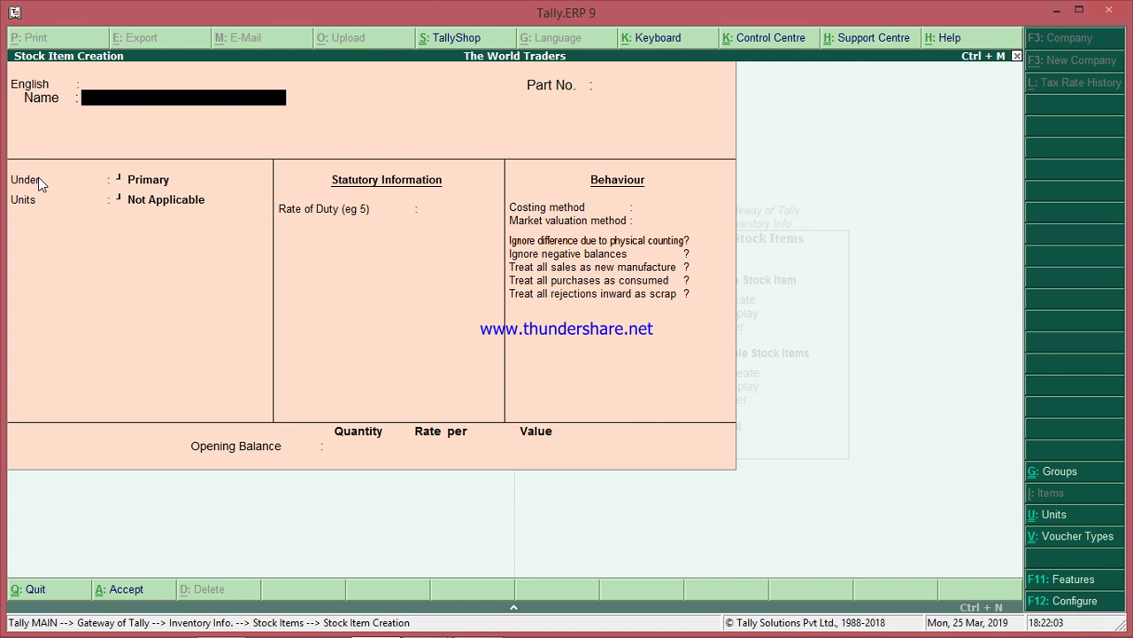
Step: Name the new item Stock Item without an alias or part number, and place it under the Primary group
text(Stock Item)
key(Return)
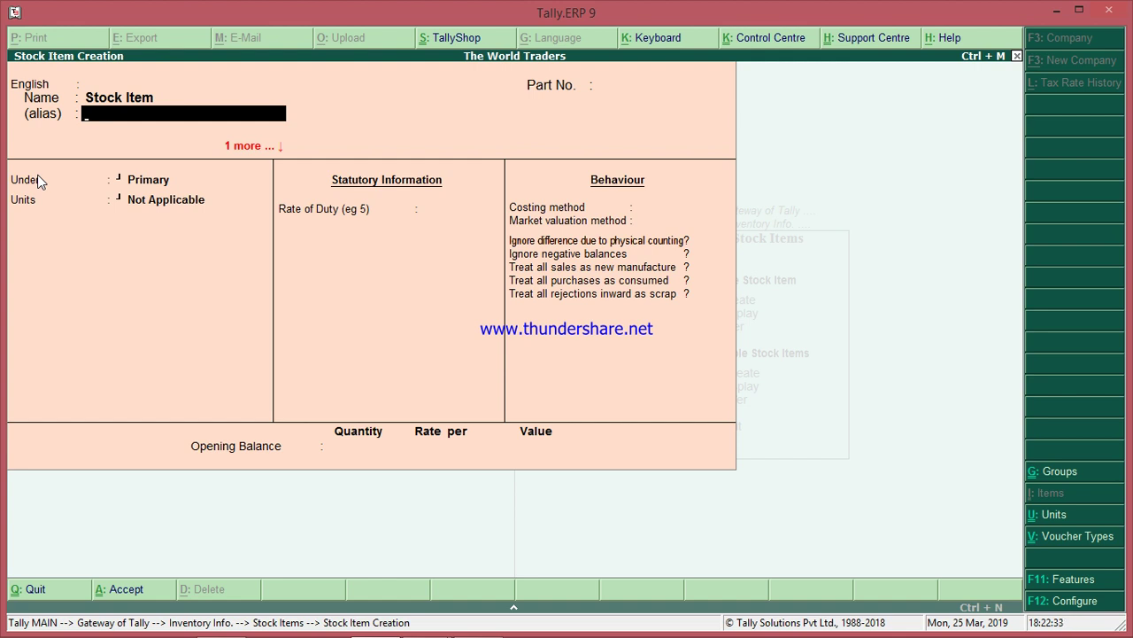
key(BackSpace)
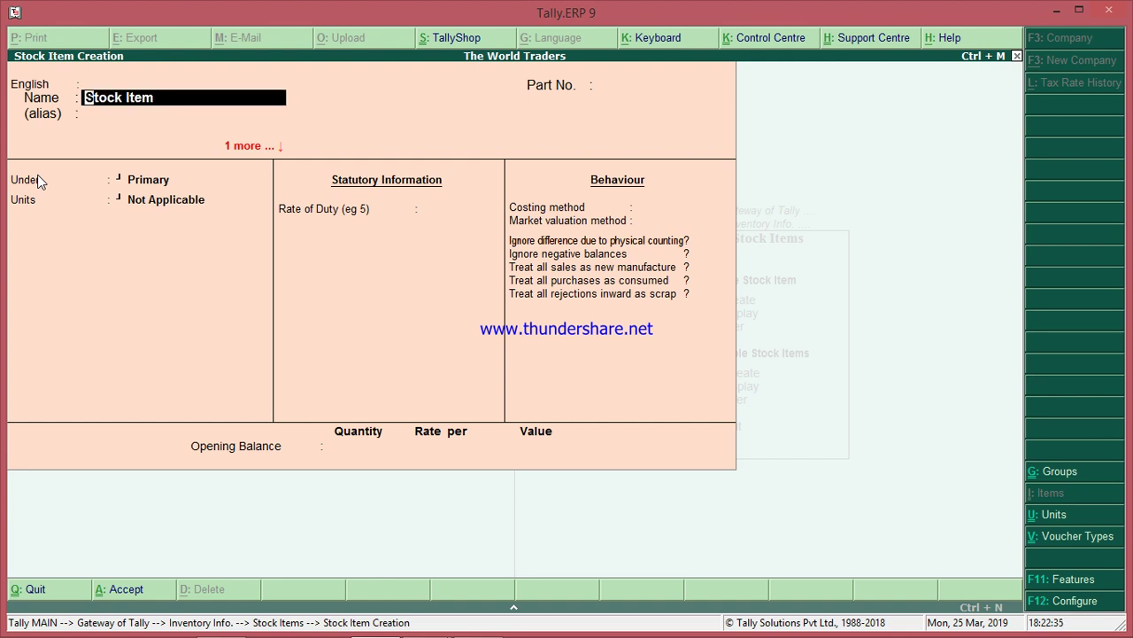
key(Return)
key(Return)
key(Return)
key(Return)
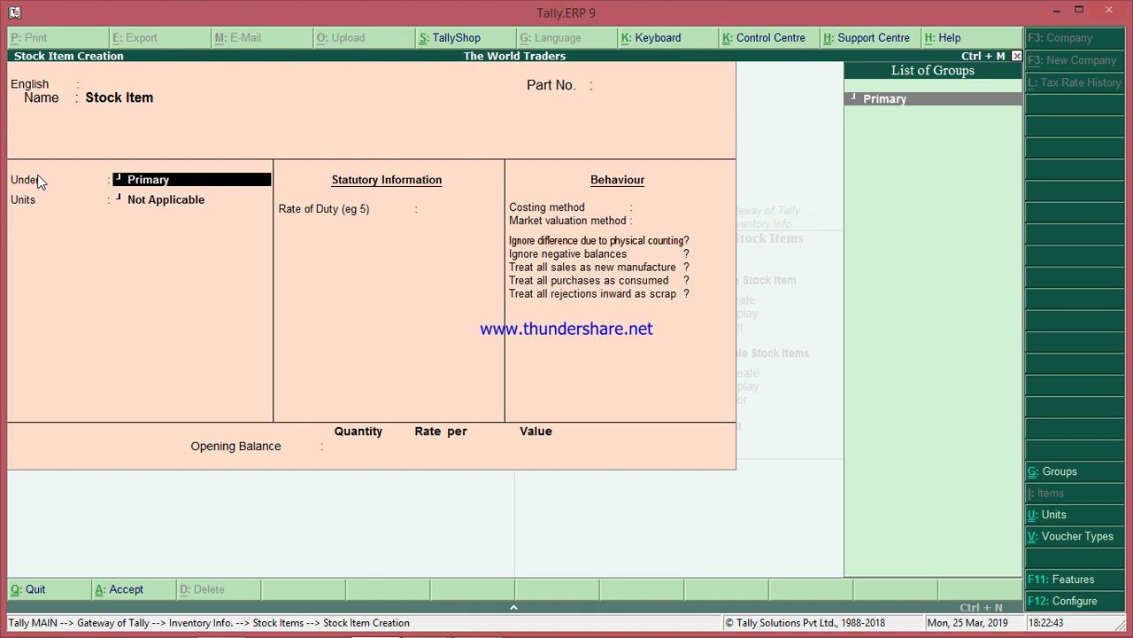
key(Return)
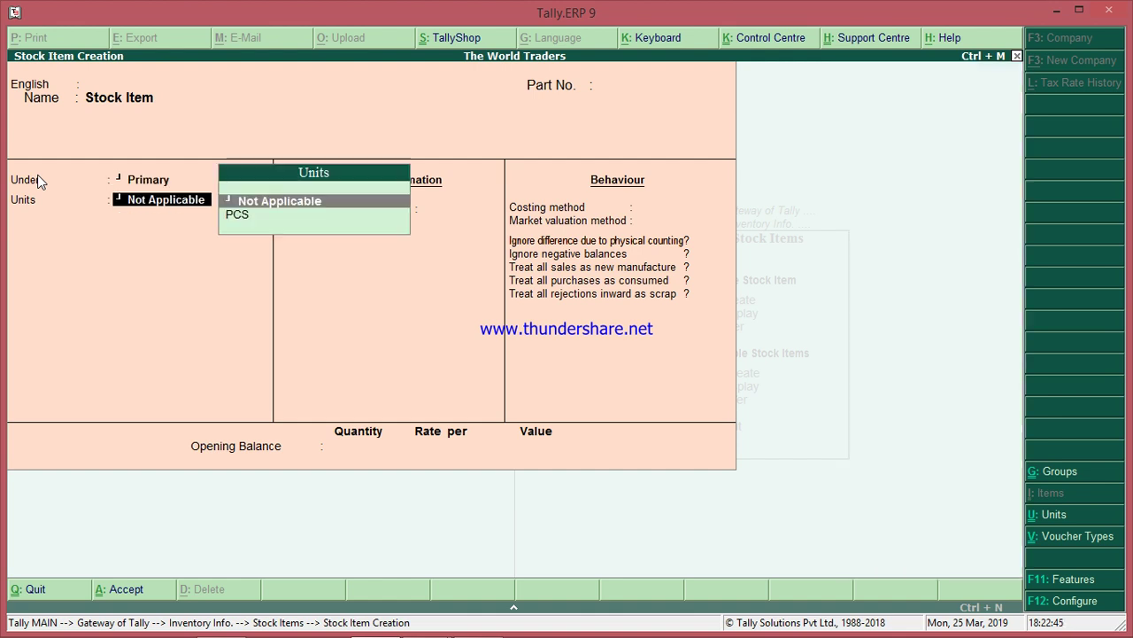
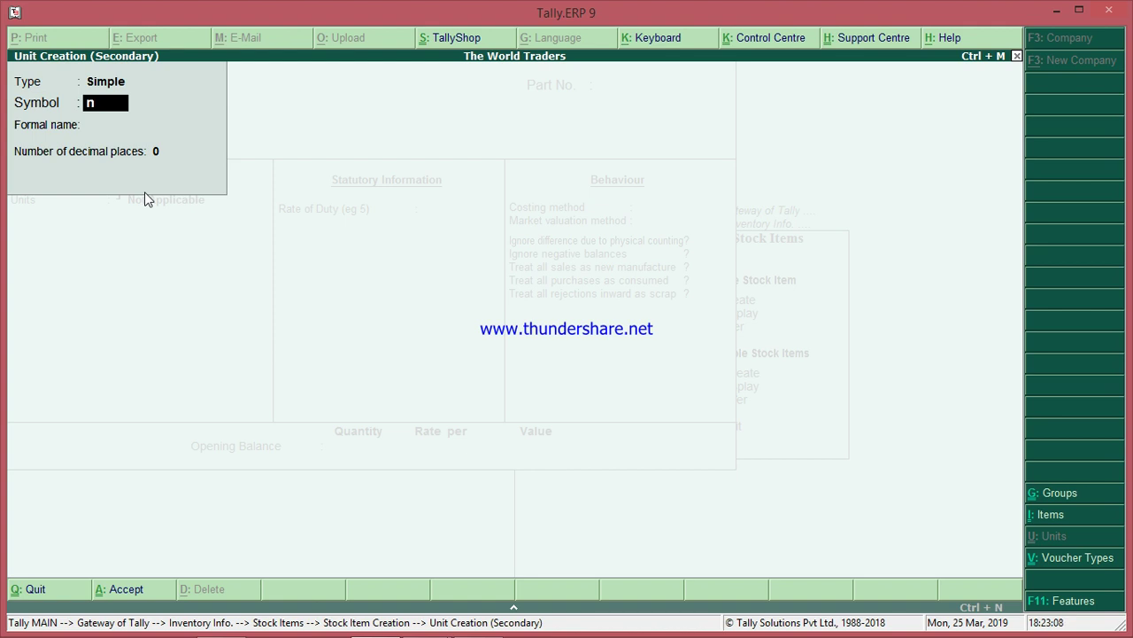
Step: Create a simple unit of measure with the symbol Nos, no formal name and 0 decimal places
key(BackSpace)
text(Nos)
key(Return)
key(Return)
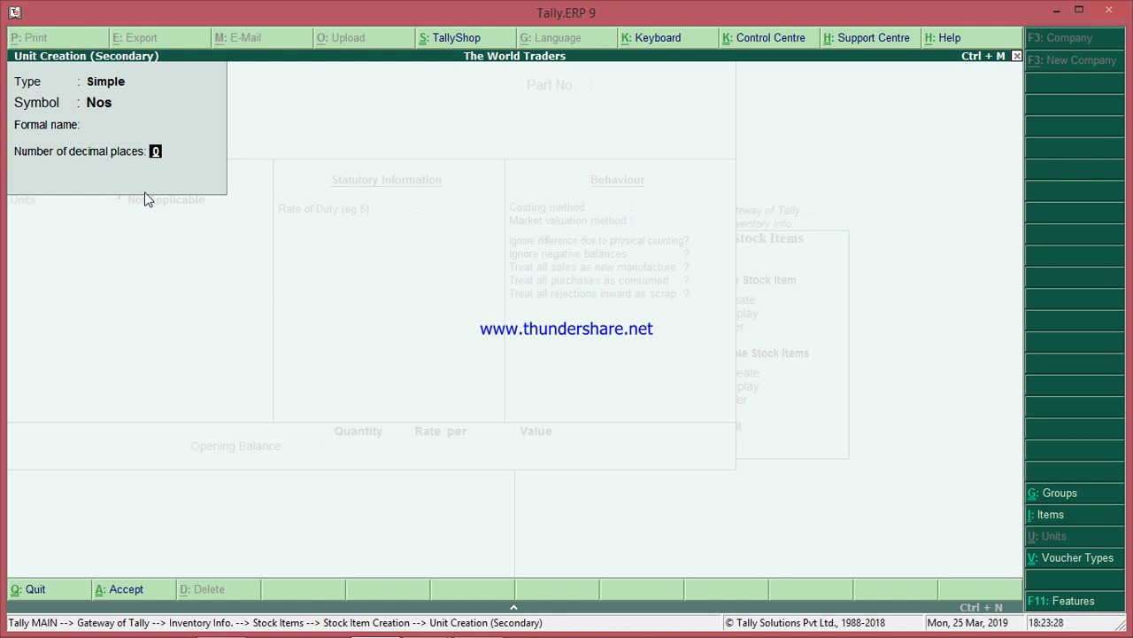
key(Return)
click(146, 186)
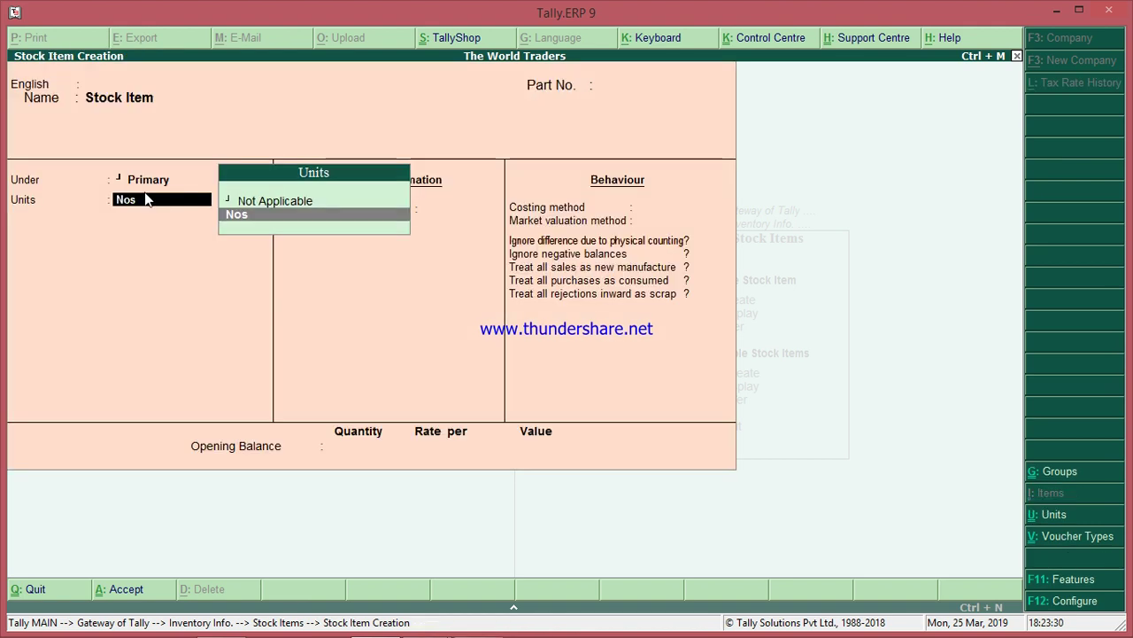
Step: Assign Nos as the stock item's unit and leave its alternate units as Not Applicable
key(Return)
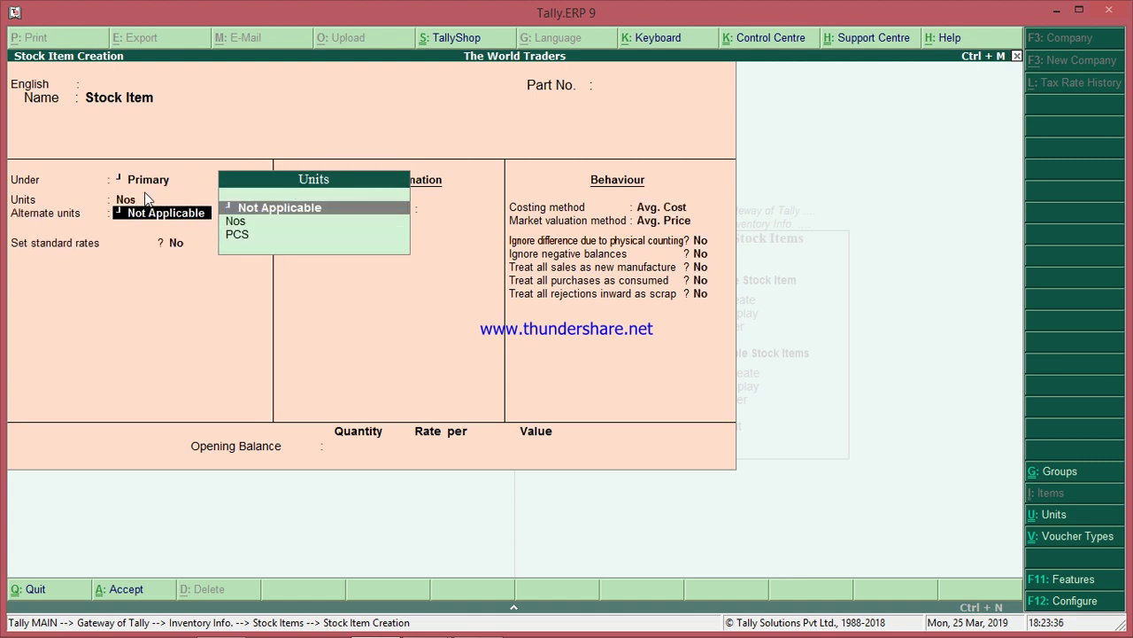
click(146, 199)
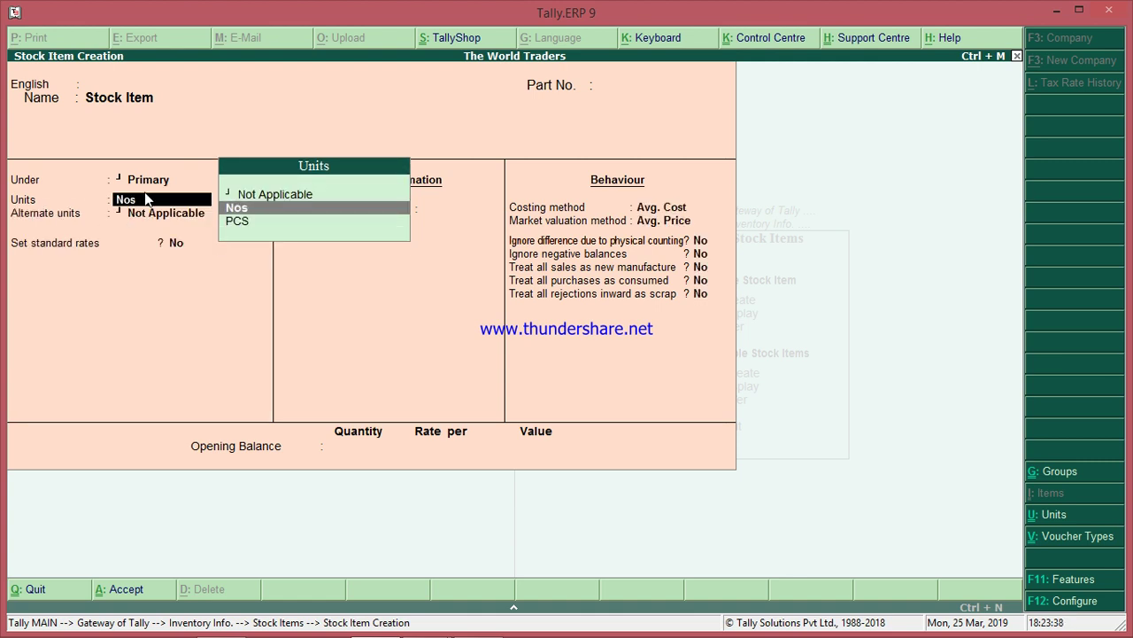
key(Return)
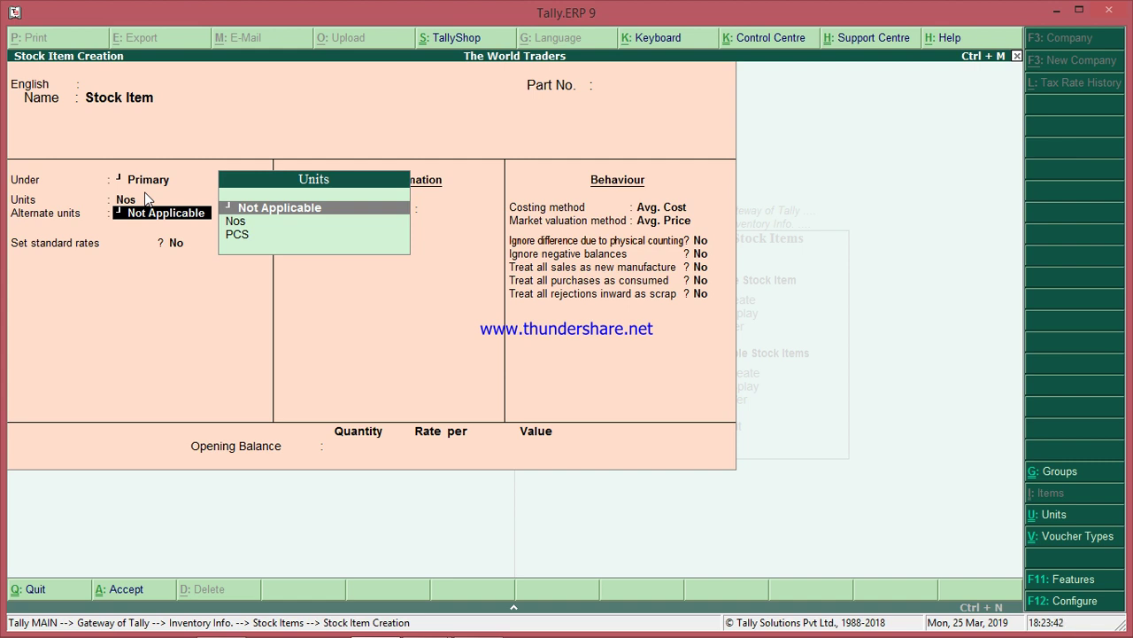
key(Return)
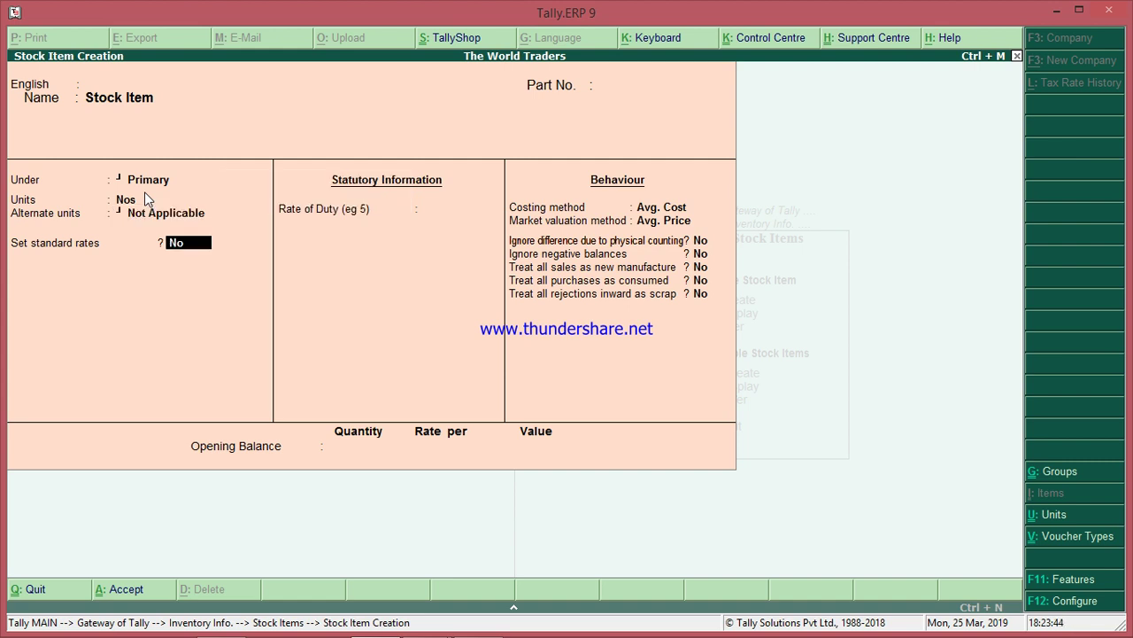
Step: Keep the default rates, duty, costing and behaviour settings with no opening balance, and save the stock item
key(Return)
key(Return)
key(Return)
key(Return)
key(Return)
key(Return)
key(Return)
key(Return)
key(Return)
key(Return)
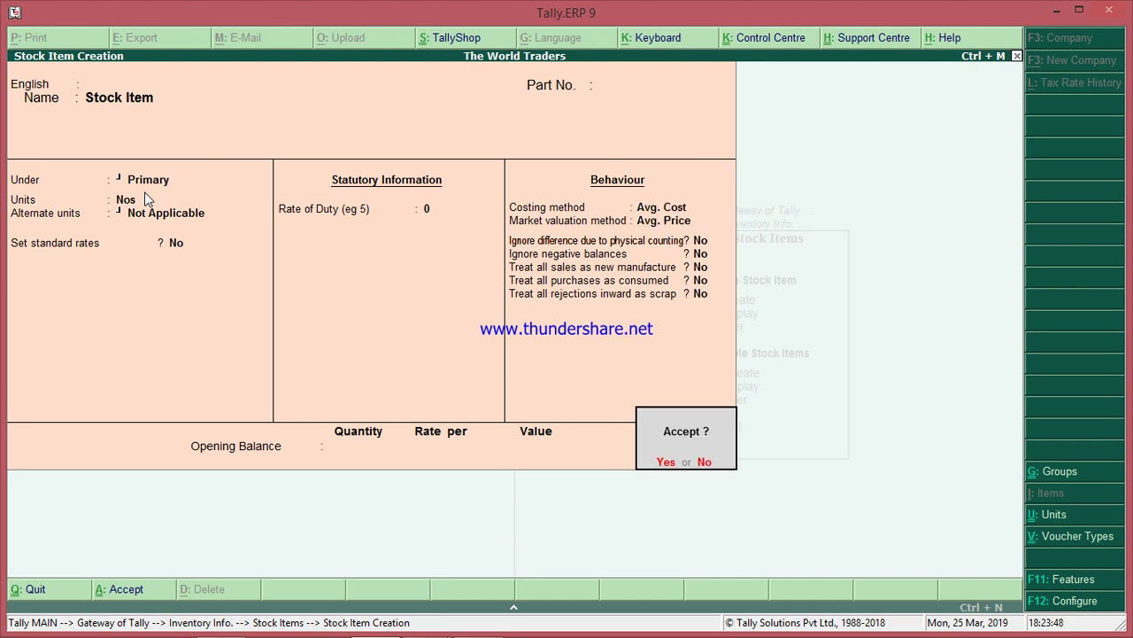
key(Escape)
key(Return)
key(Return)
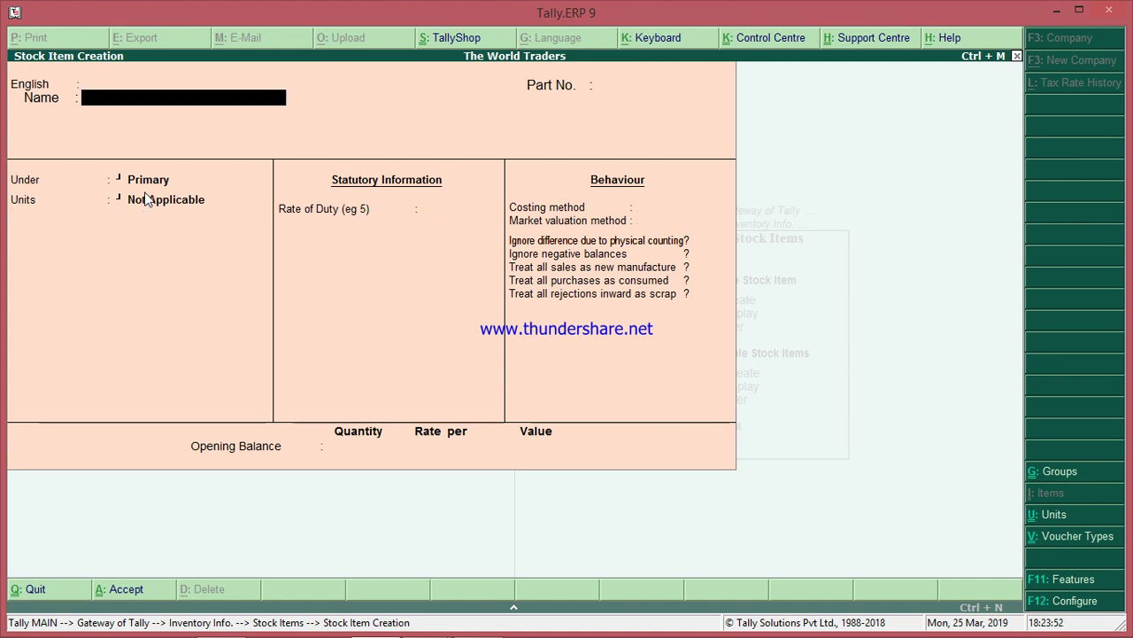
Step: Quit stock item creation and return to the Gateway of Tally
key(Escape)
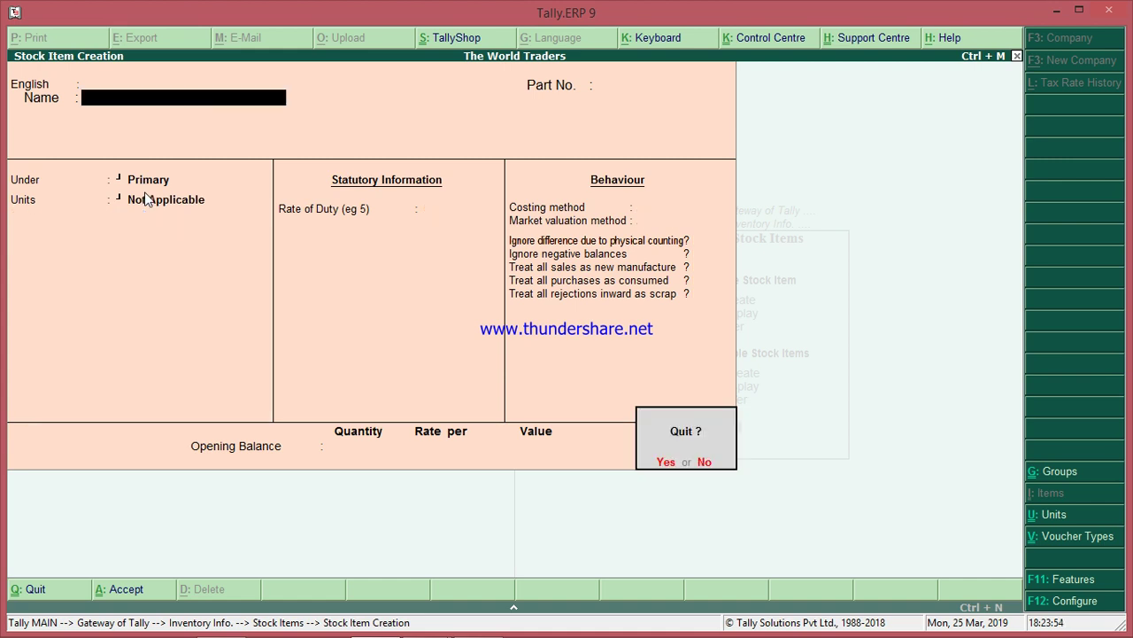
key(Return)
key(Escape)
key(Escape)
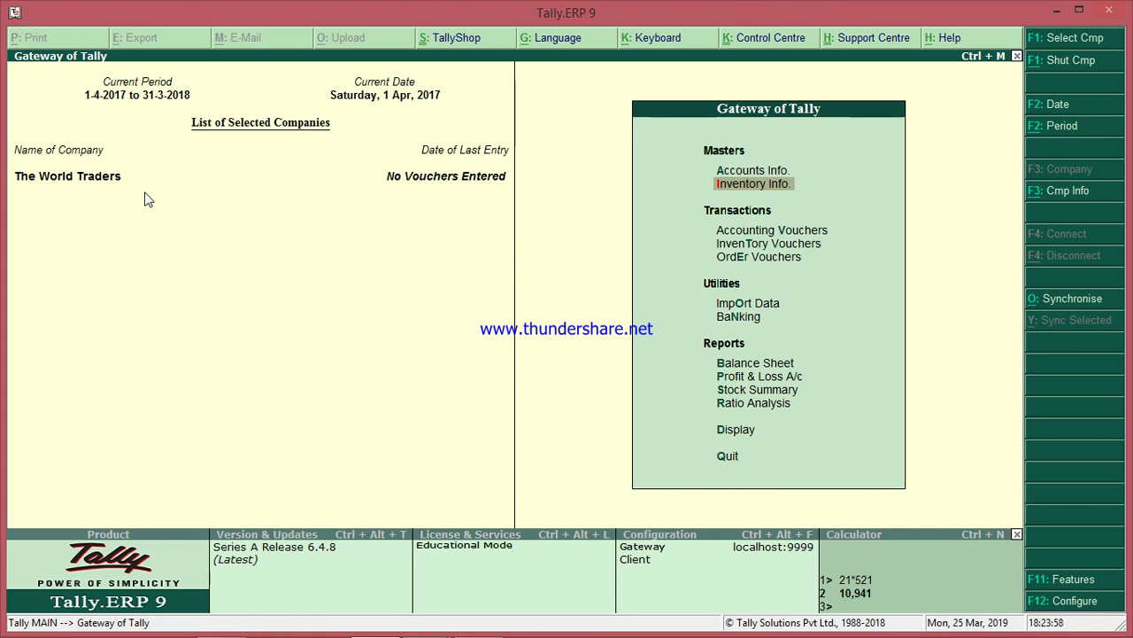
Step: Bring up the list of existing stock items for display, check the saved entries, and close it
key(Return)
key(Down)
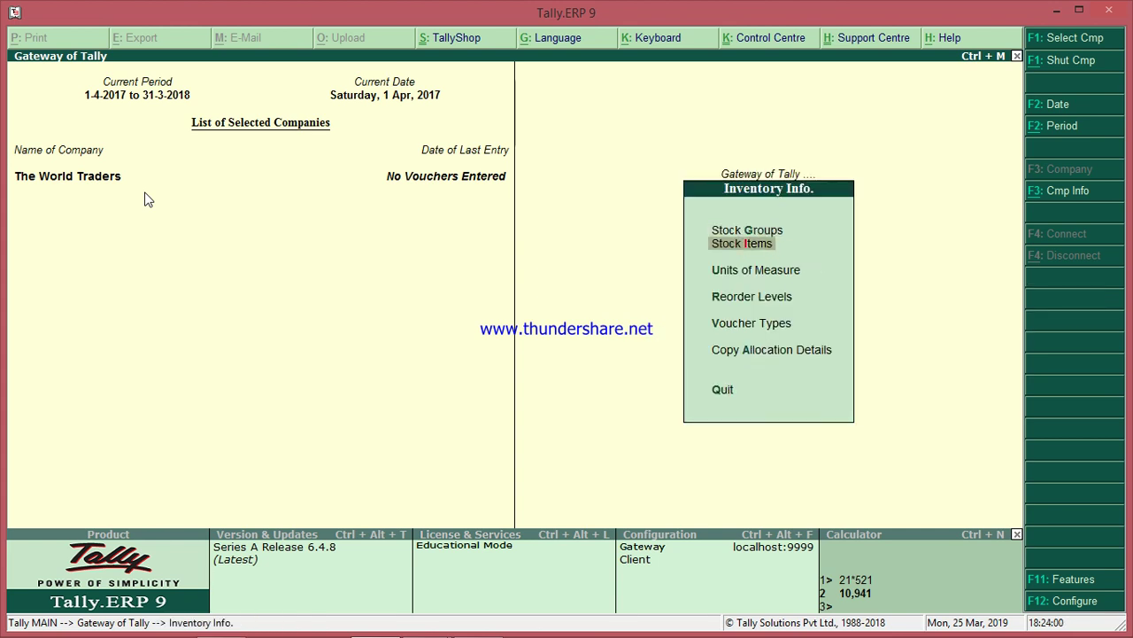
key(Return)
key(Down)
key(Up)
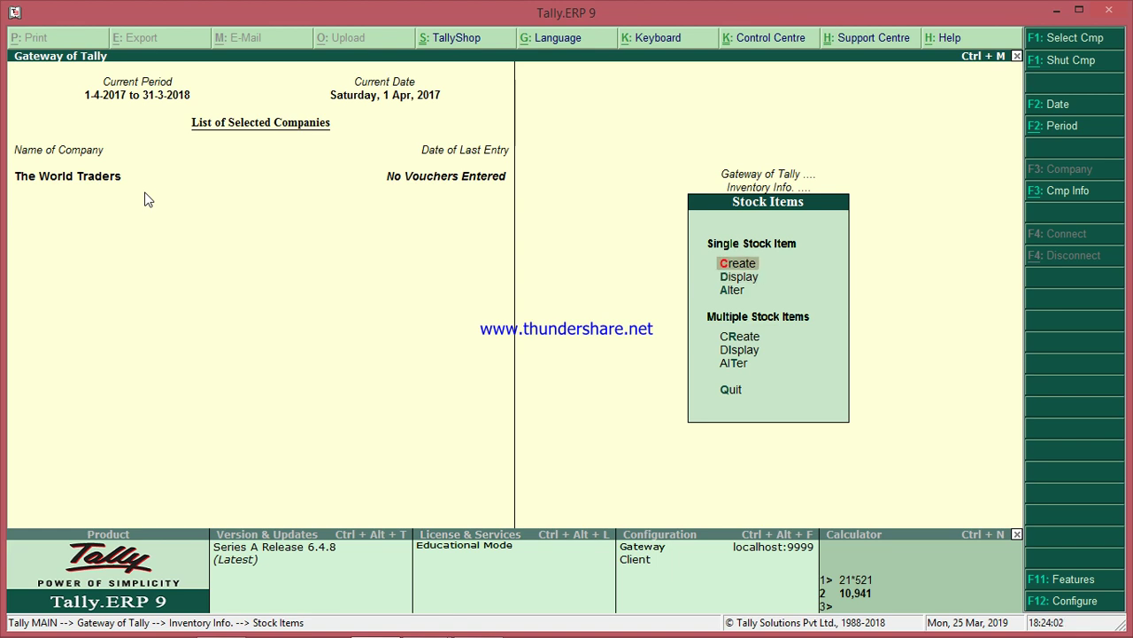
key(Return)
key(Escape)
key(Down)
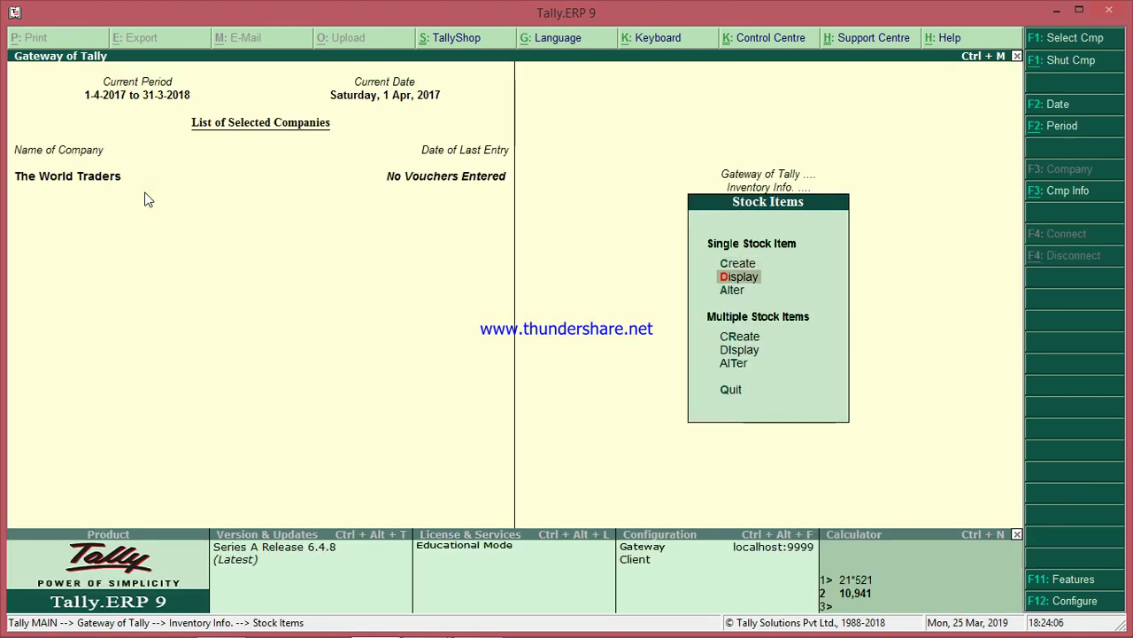
key(Up)
key(Down)
key(Return)
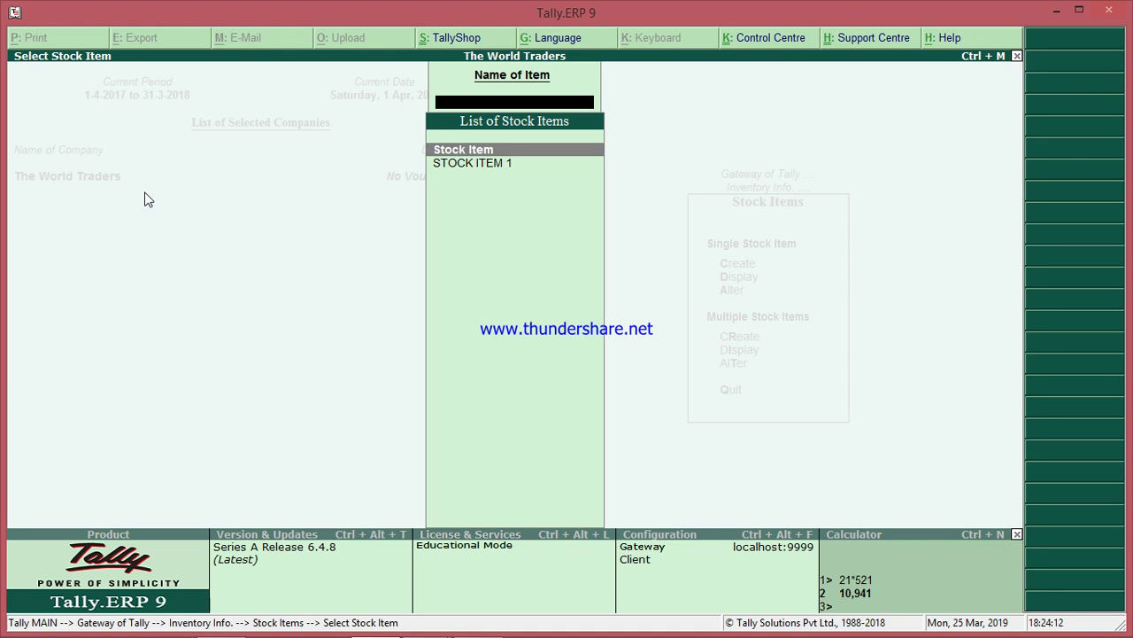
key(Escape)
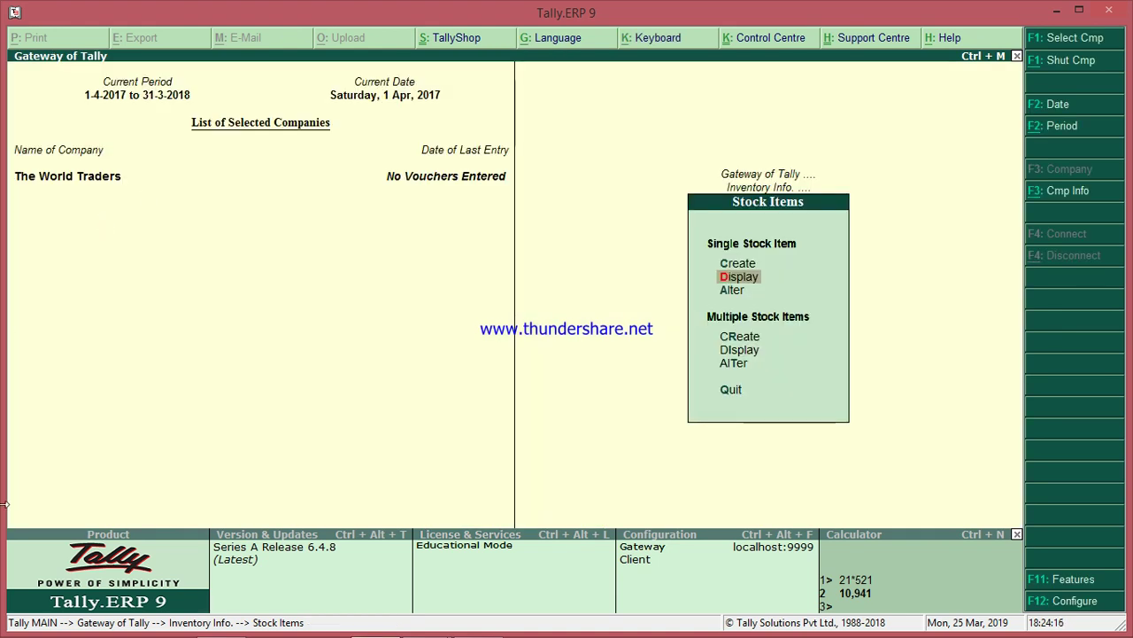
Step: Switch to the Notepad accounts payable notes, highlight STOCK ITEM in the purchase order line, and return to the Gateway of Tally
mouse_move(264, 631)
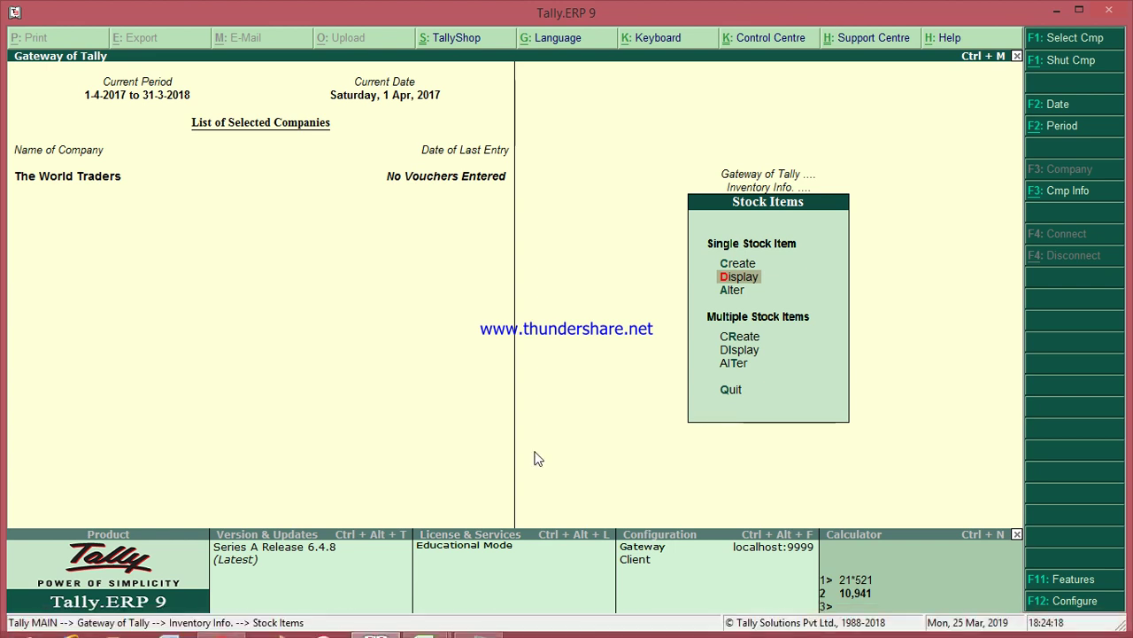
click(469, 627)
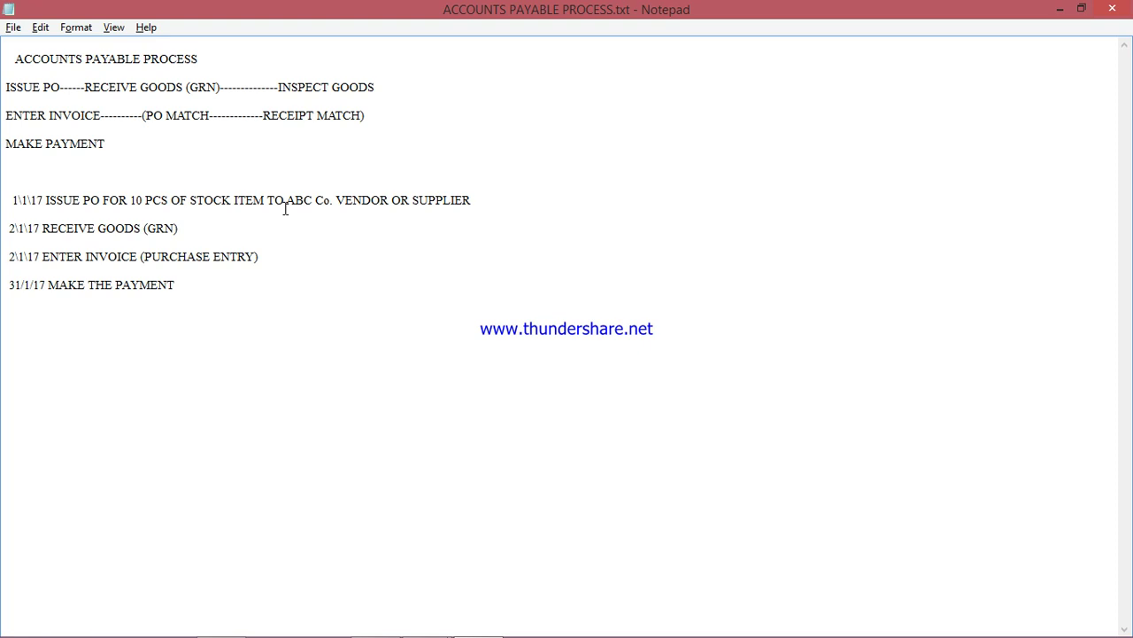
drag(264, 201, 191, 201)
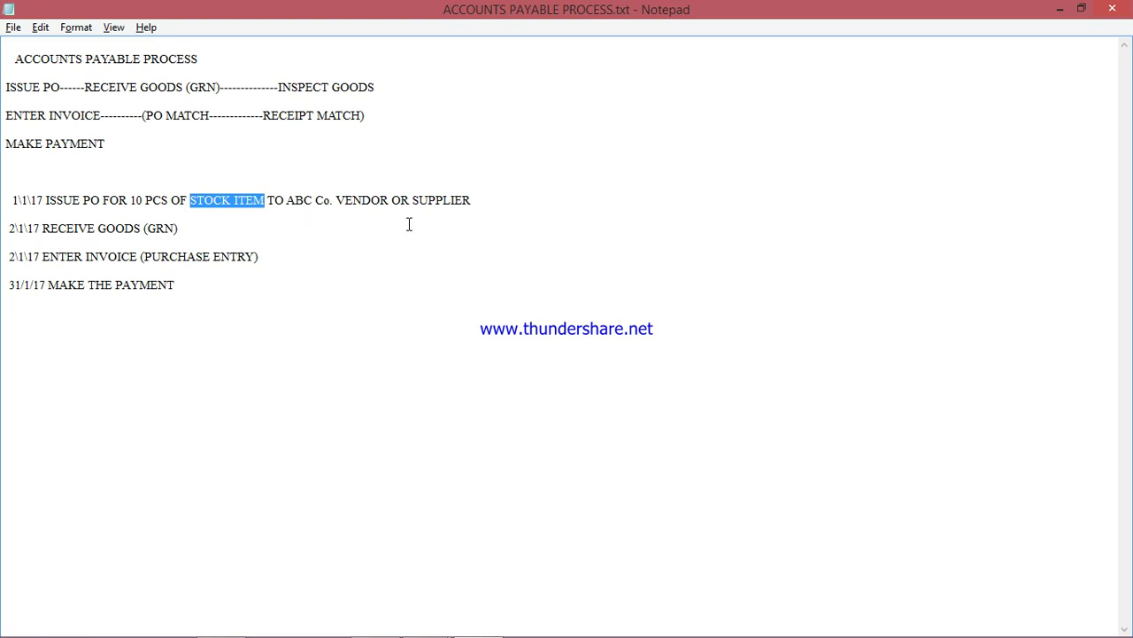
key(alt+Tab)
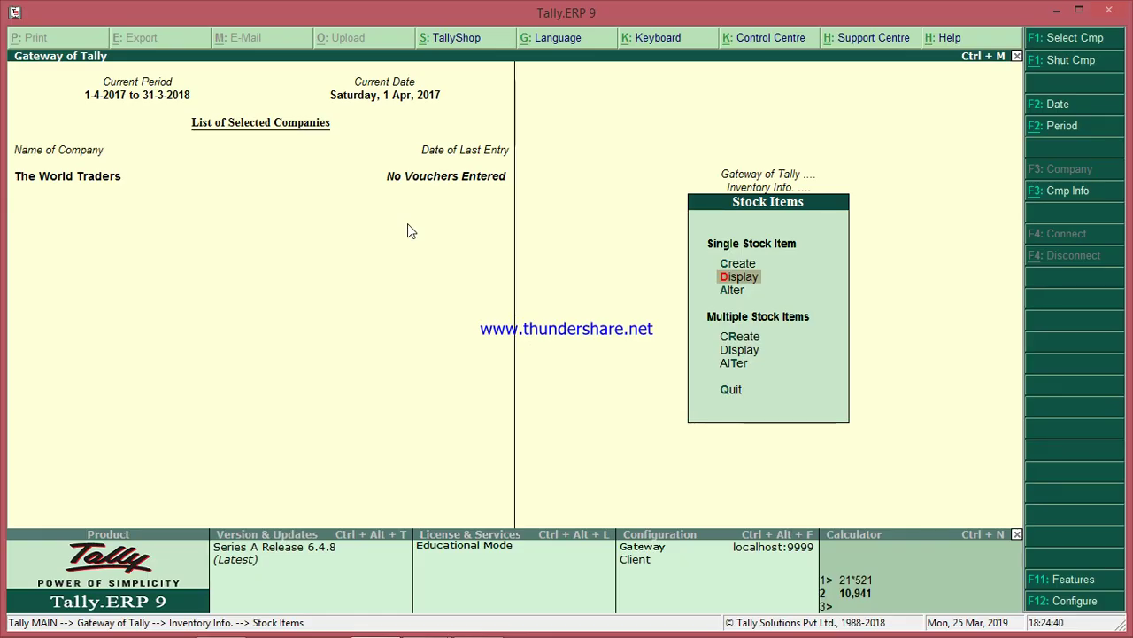
key(Escape)
key(Escape)
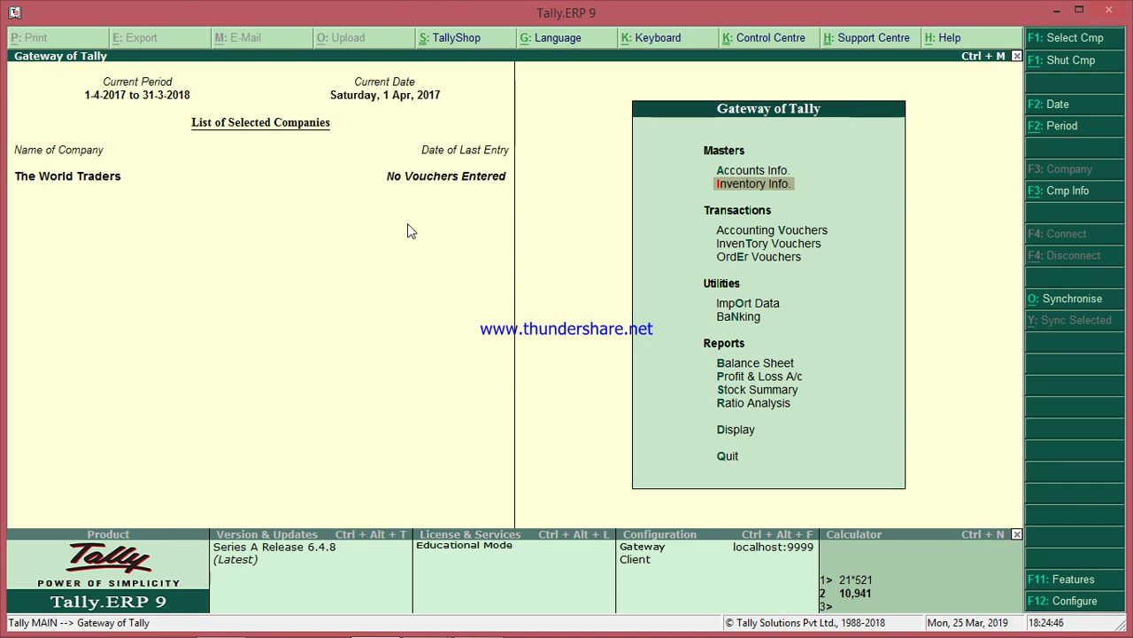
Step: Open the Inventory Features settings of The World Traders company
key(Down)
key(Down)
key(Down)
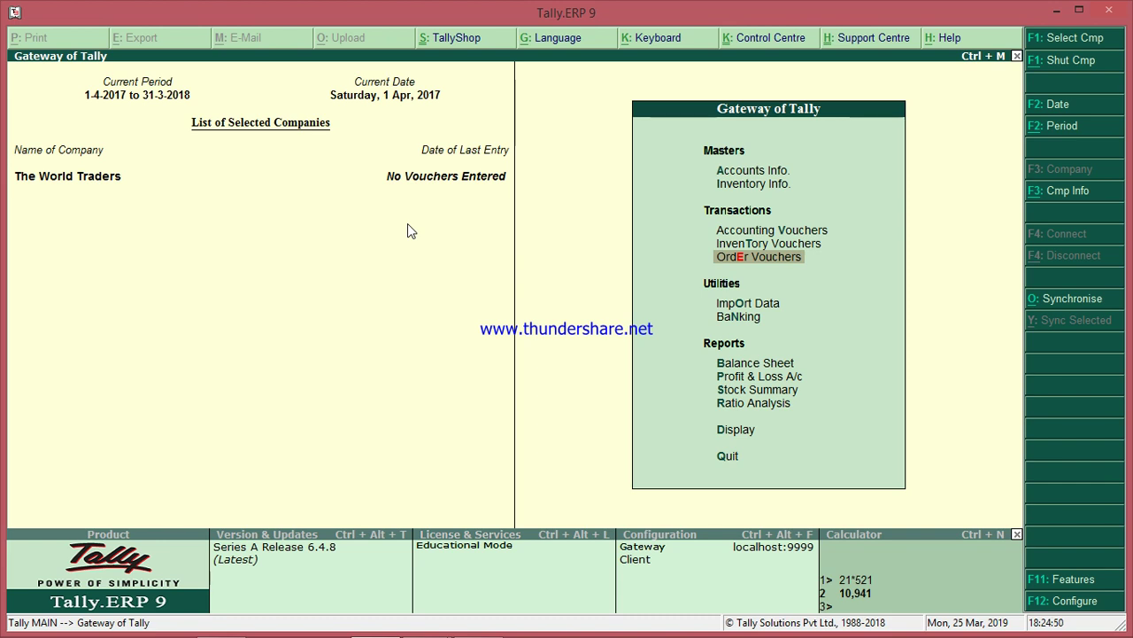
key(Up)
key(Up)
key(Down)
key(Down)
click(1053, 581)
key(Down)
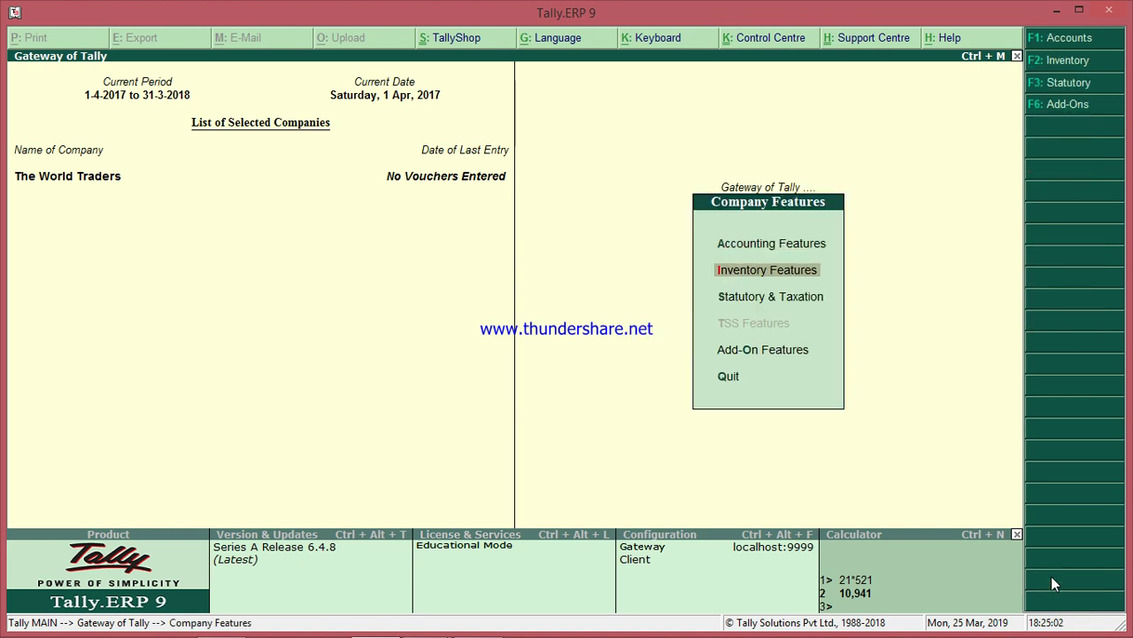
key(Return)
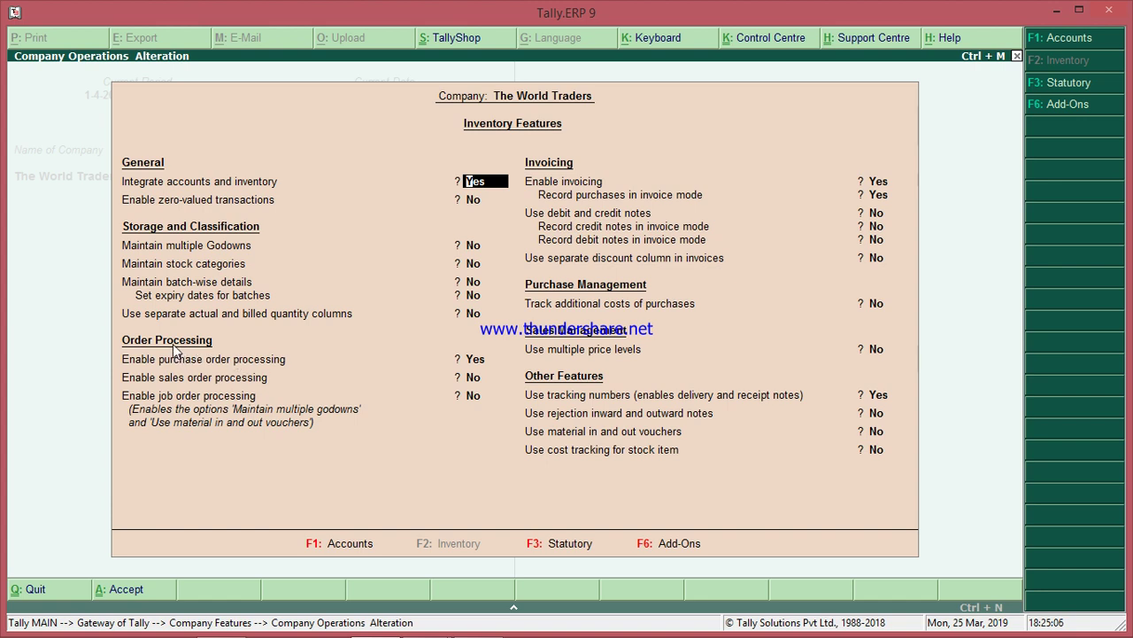
Step: Keep purchase order processing set to Yes, with sales order and job order processing left at No
click(479, 363)
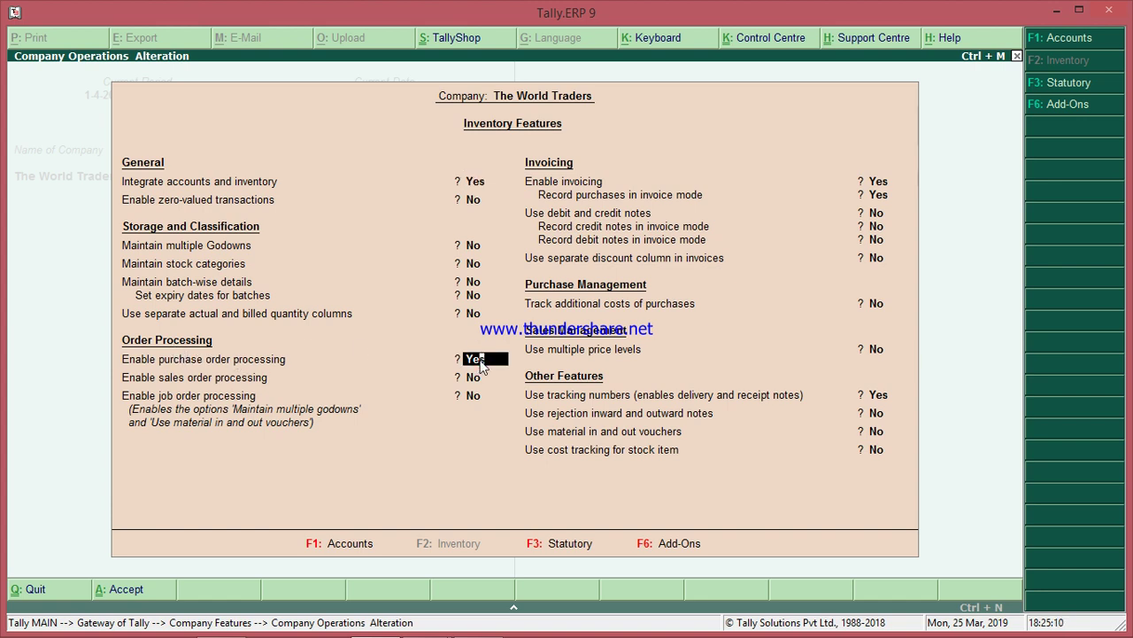
key(Return)
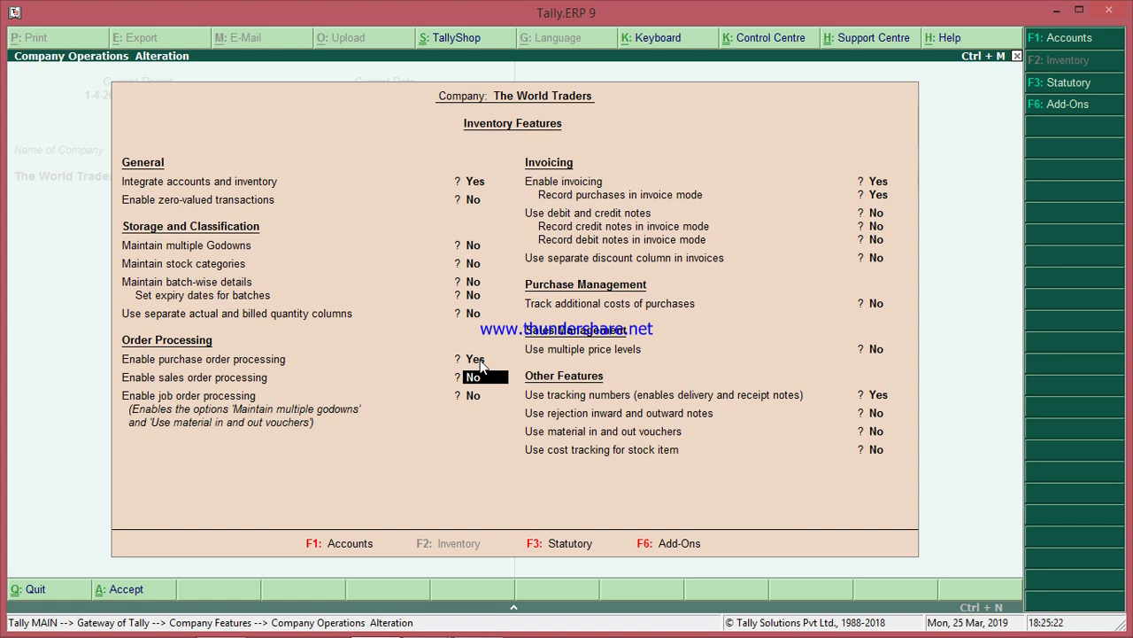
click(478, 362)
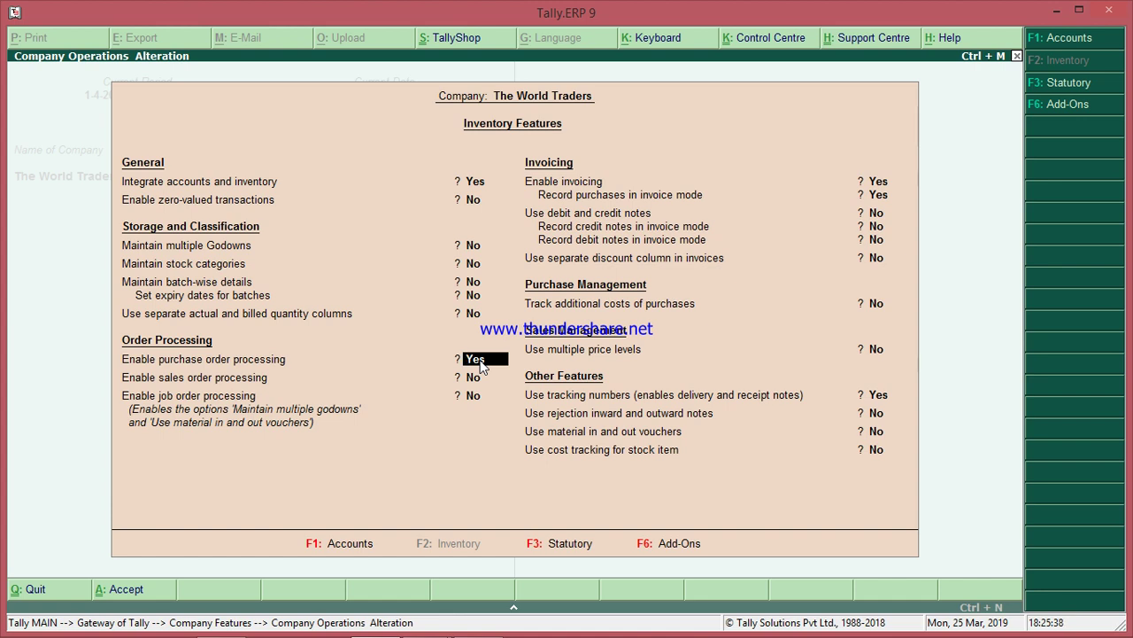
key(Return)
key(Return)
key(Return)
key(Return)
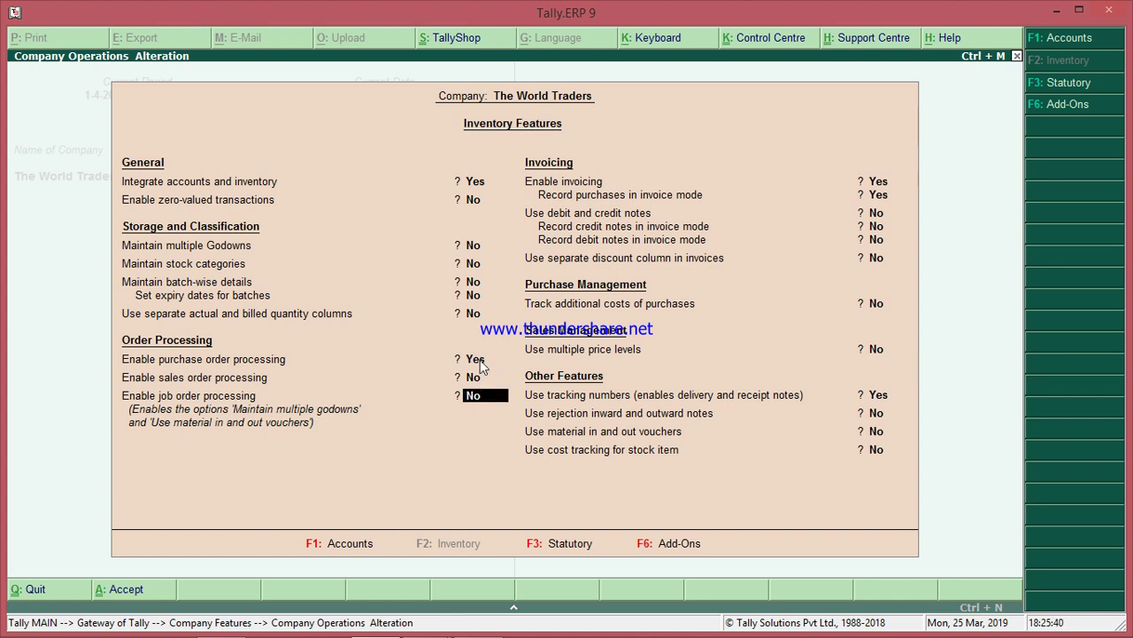
Step: Keep tracking numbers at Yes and the remaining inventory features as they are, accept the settings, and return to the Gateway
key(Return)
key(Return)
key(Return)
key(Return)
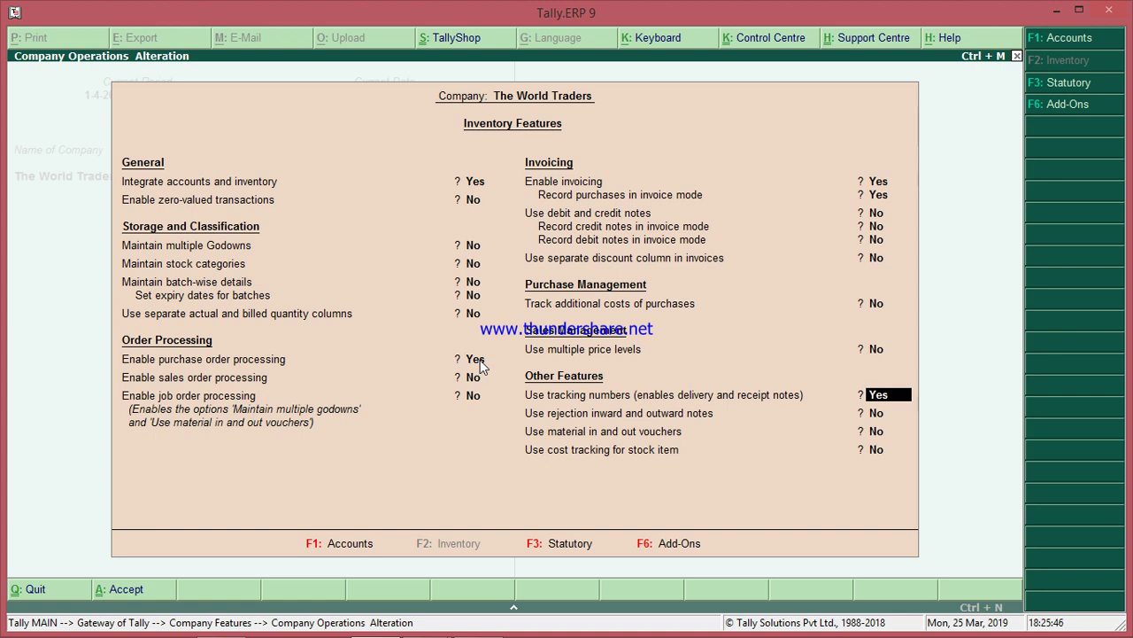
key(Return)
key(Return)
key(Return)
key(Return)
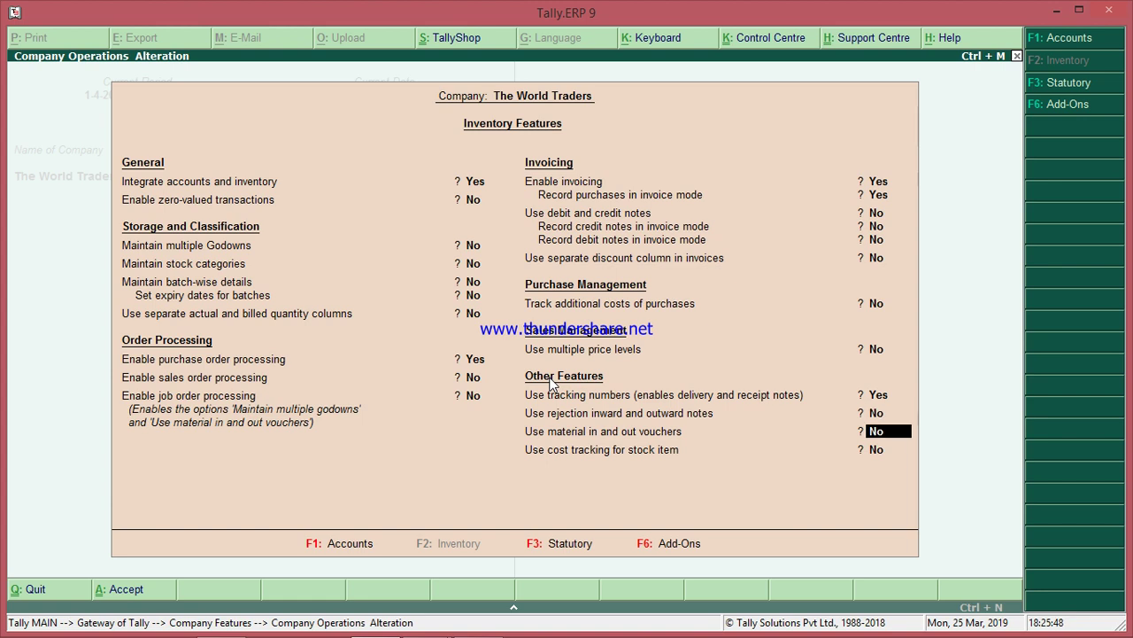
click(549, 376)
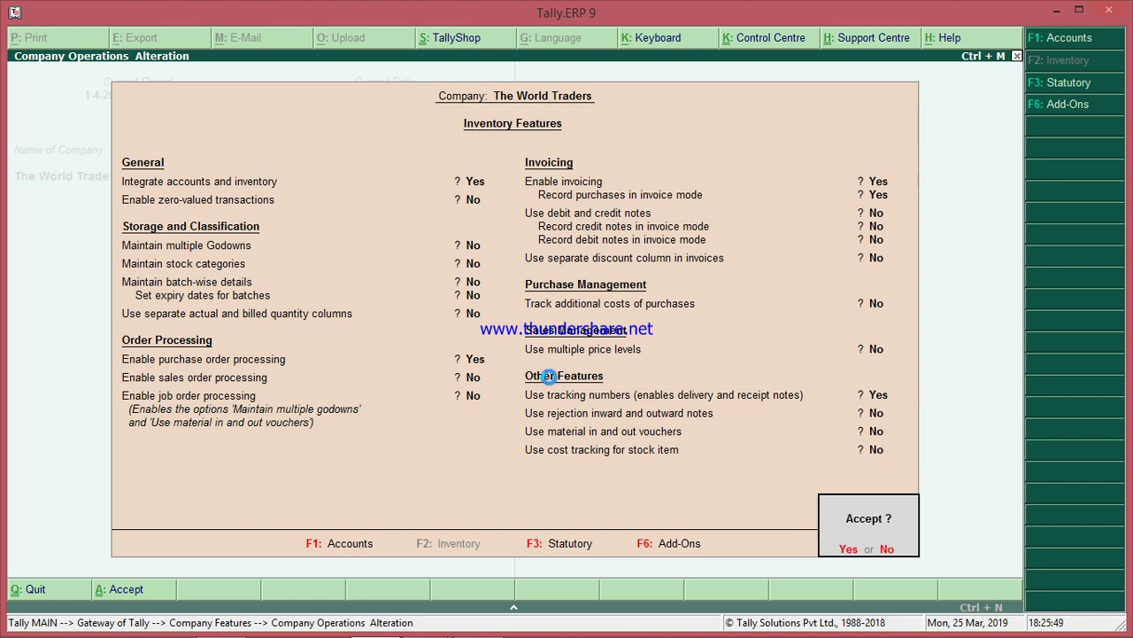
key(y)
key(Escape)
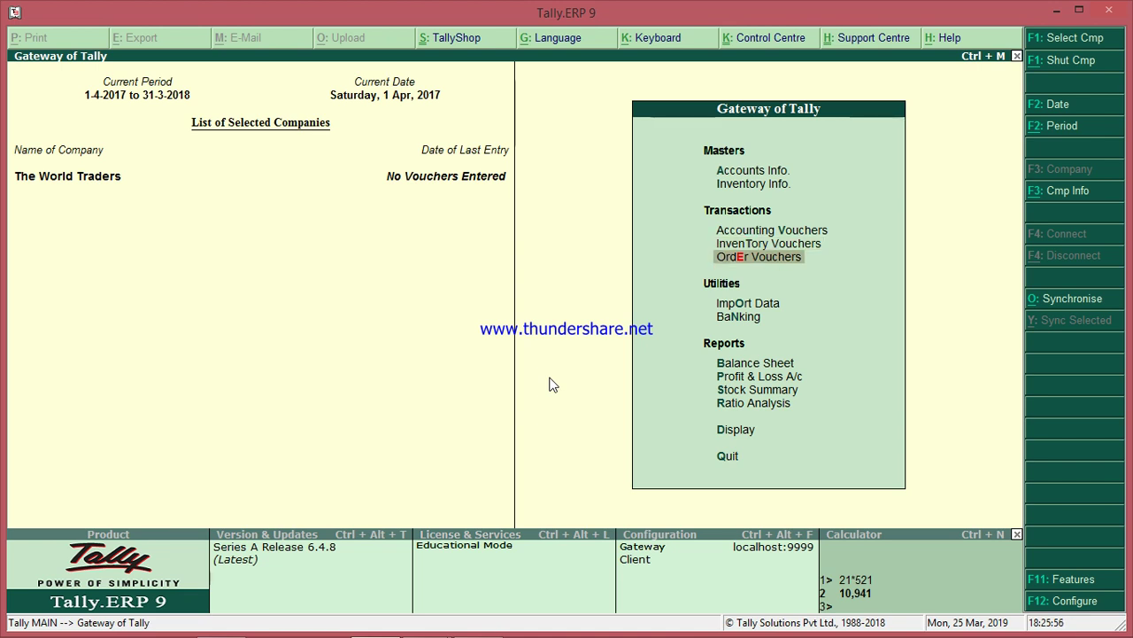
Step: Start a new purchase order voucher and compare its date with the accounts payable notes in Notepad
key(Return)
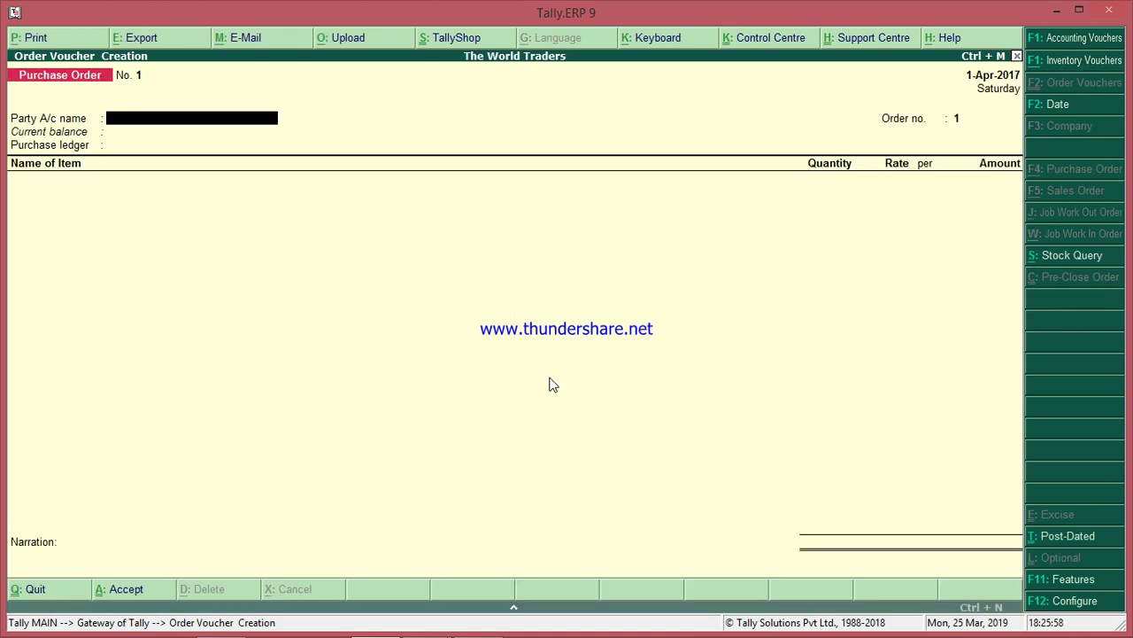
key(alt+Tab)
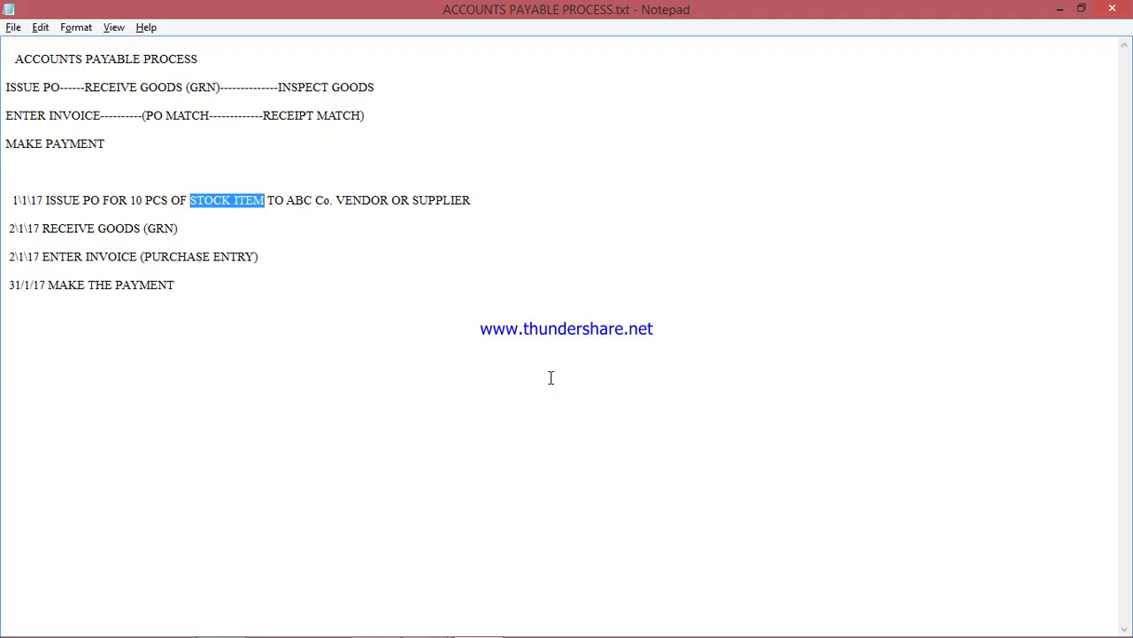
key(alt+Tab)
key(alt+Tab)
Step: In the Notepad notes, change the purchase order issue date to 1\4\17 and the goods receipt date to 2\4\17
key(alt)
click(27, 202)
key(BackSpace)
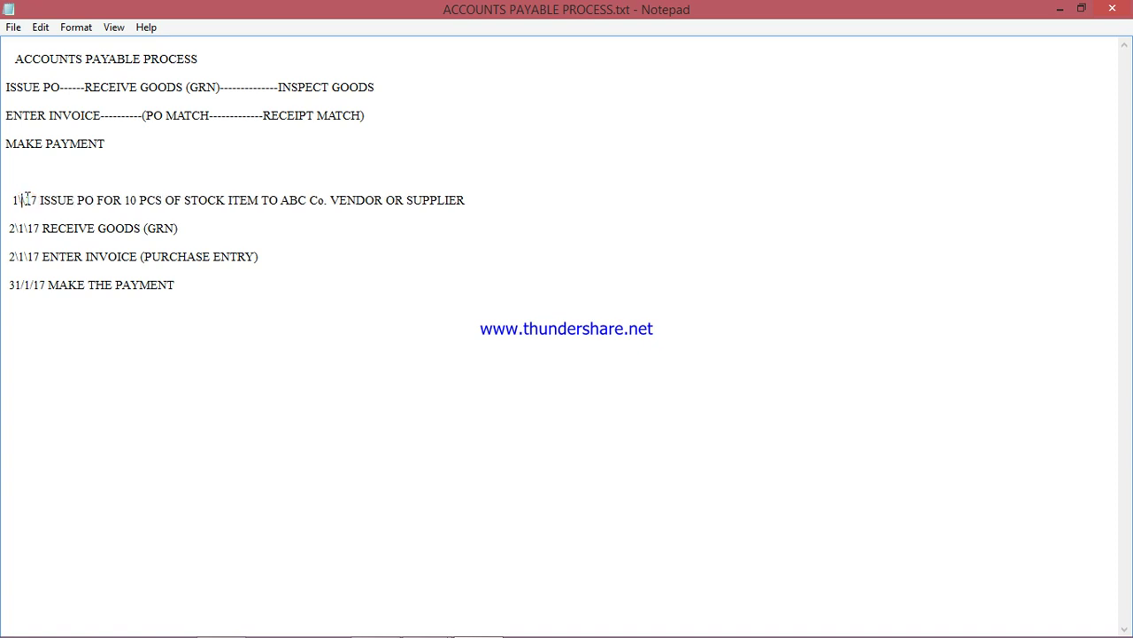
text(4)
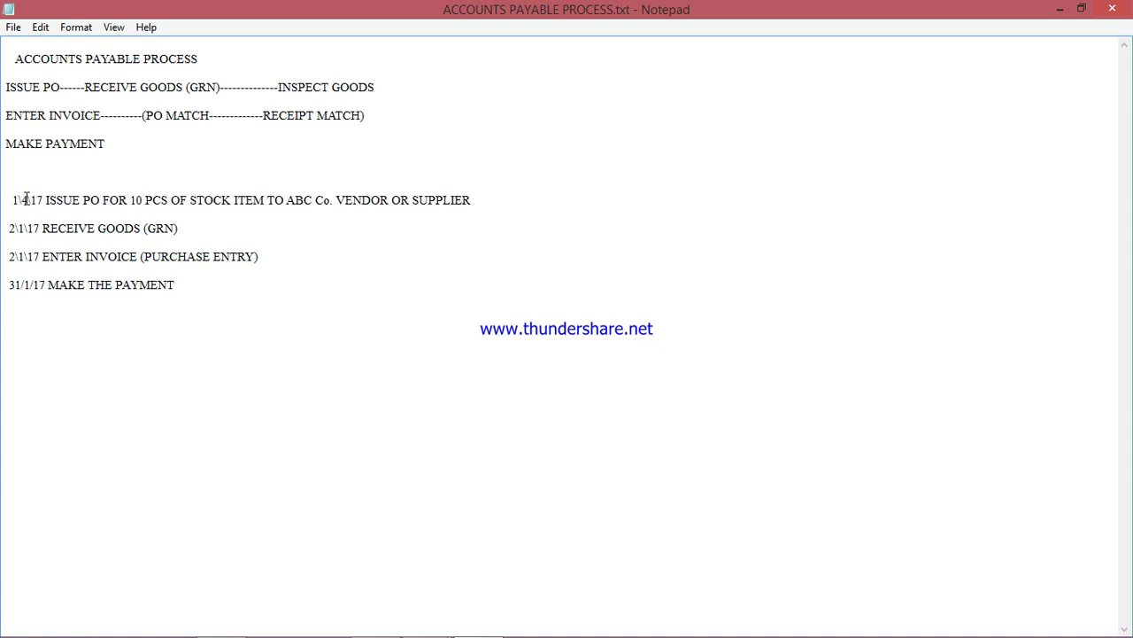
click(24, 228)
key(BackSpace)
text(4)
Step: Change the invoice entry date to 2\4\17 and set the month of the payment date to 5
key(Down)
drag(19, 257, 24, 257)
key(BackSpace)
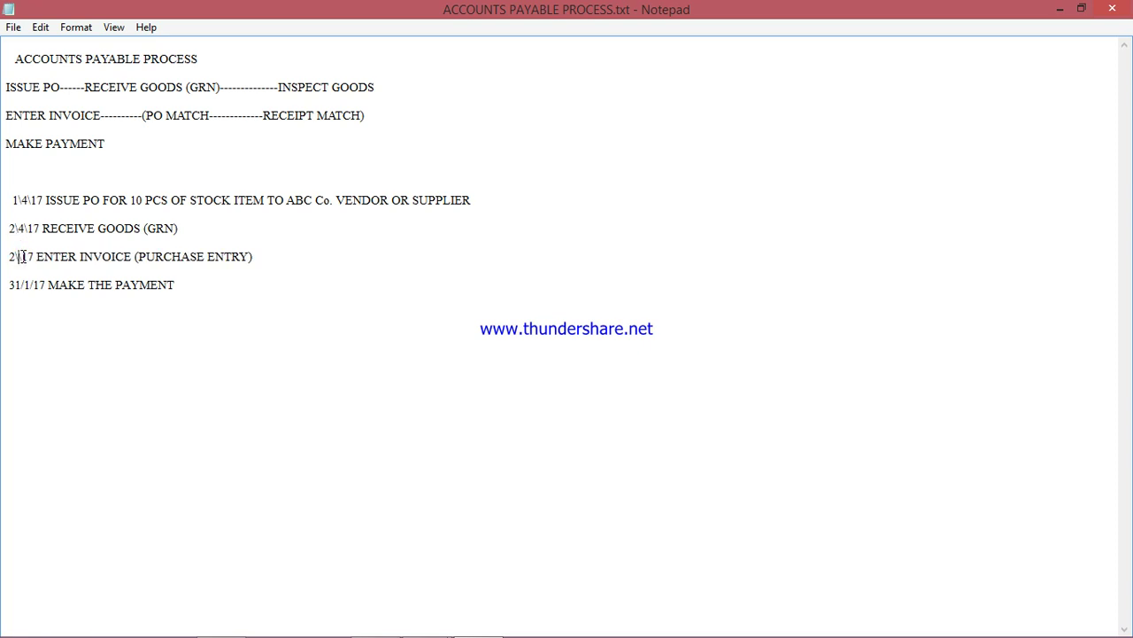
text(4)
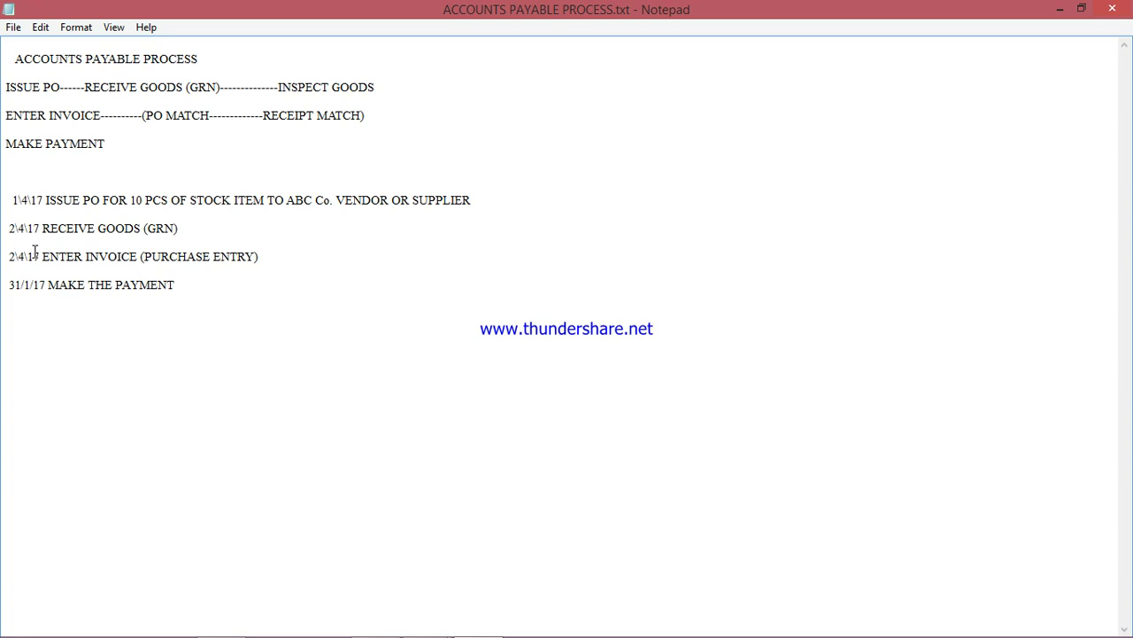
click(23, 296)
click(28, 285)
key(BackSpace)
text(5)
Step: Switch back to Tally, select ABC Co. as the purchase order's party, and keep the default despatch and supplier details
key(alt+Tab)
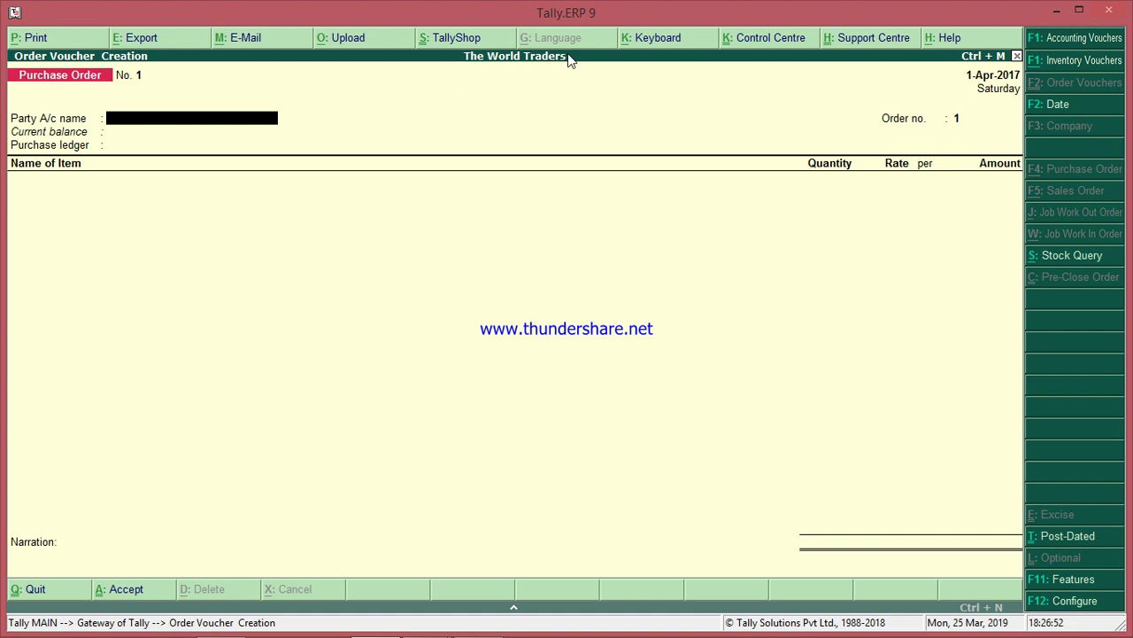
click(988, 78)
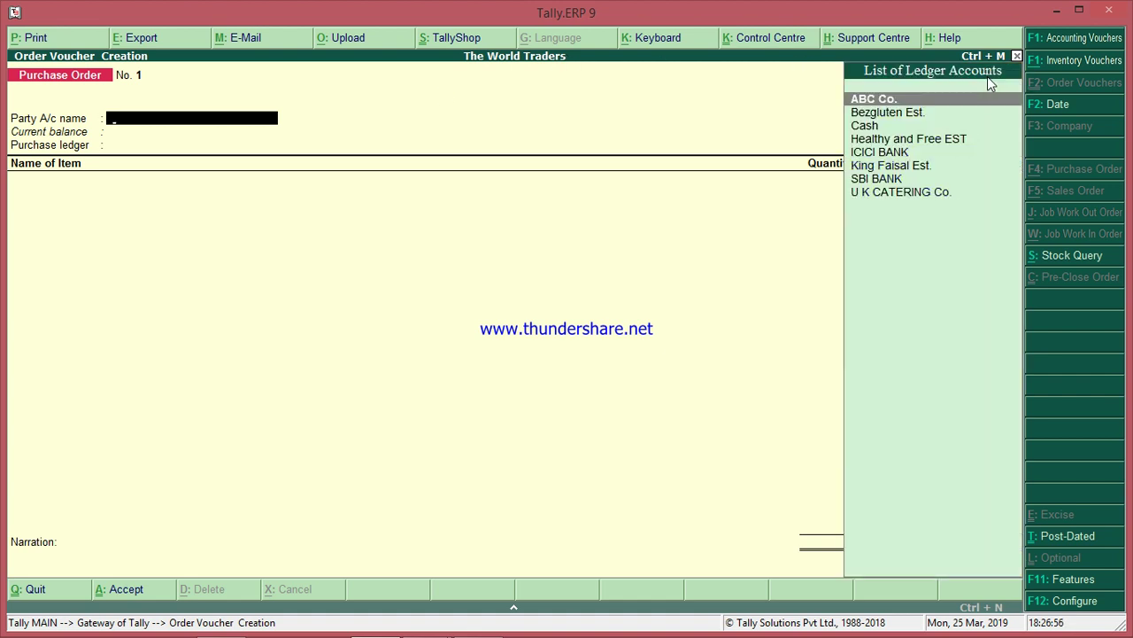
key(Return)
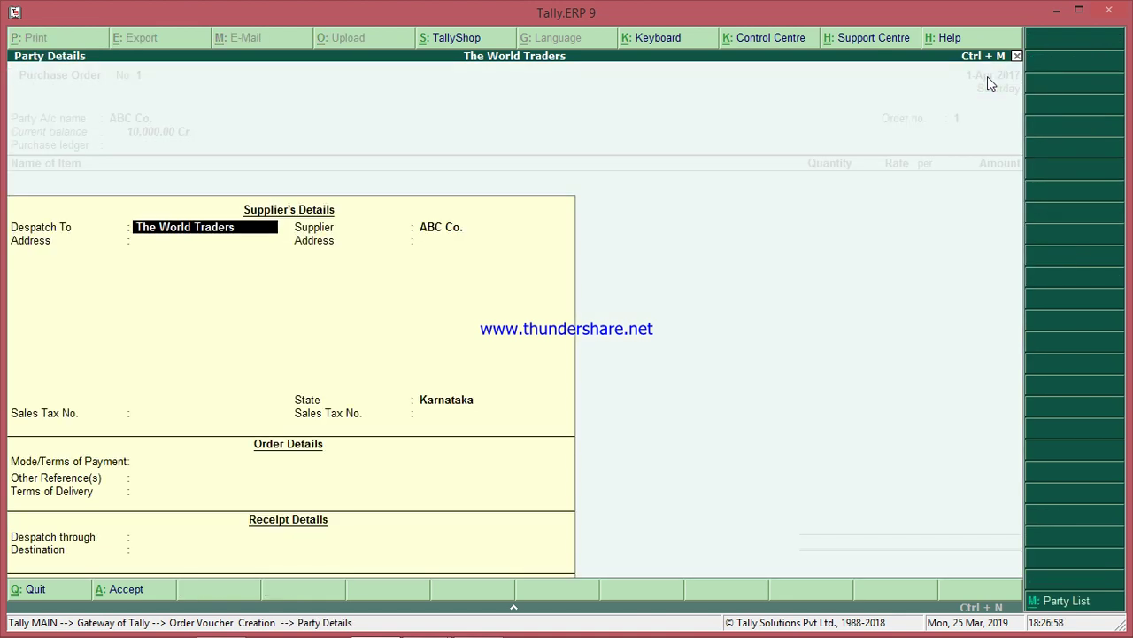
key(Return)
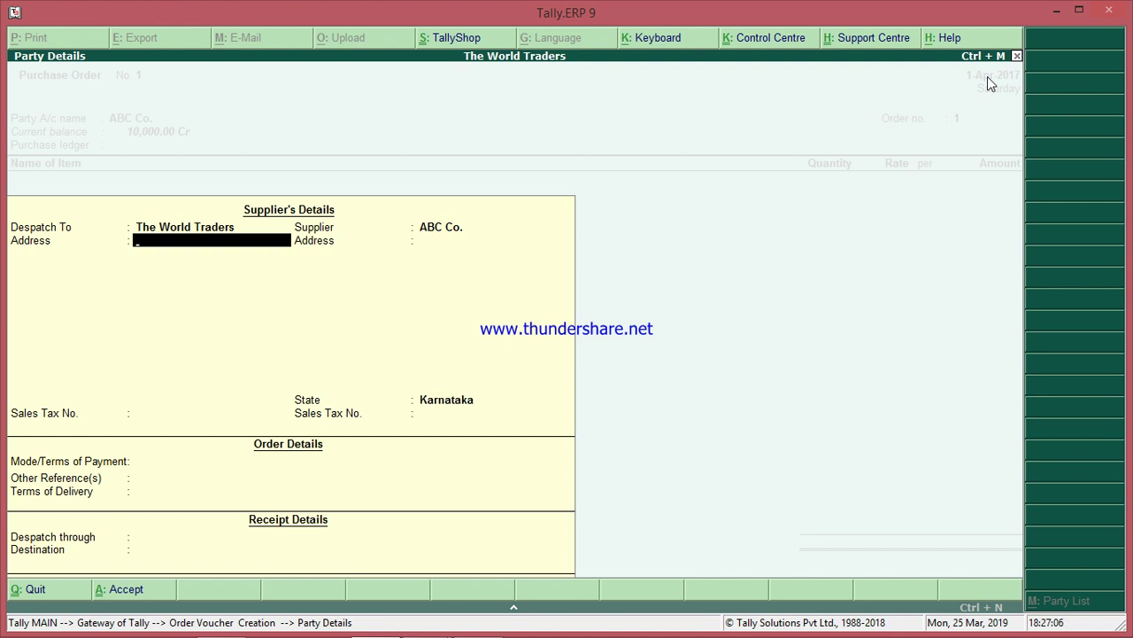
key(Return)
key(Return)
key(Return)
key(Return)
key(Return)
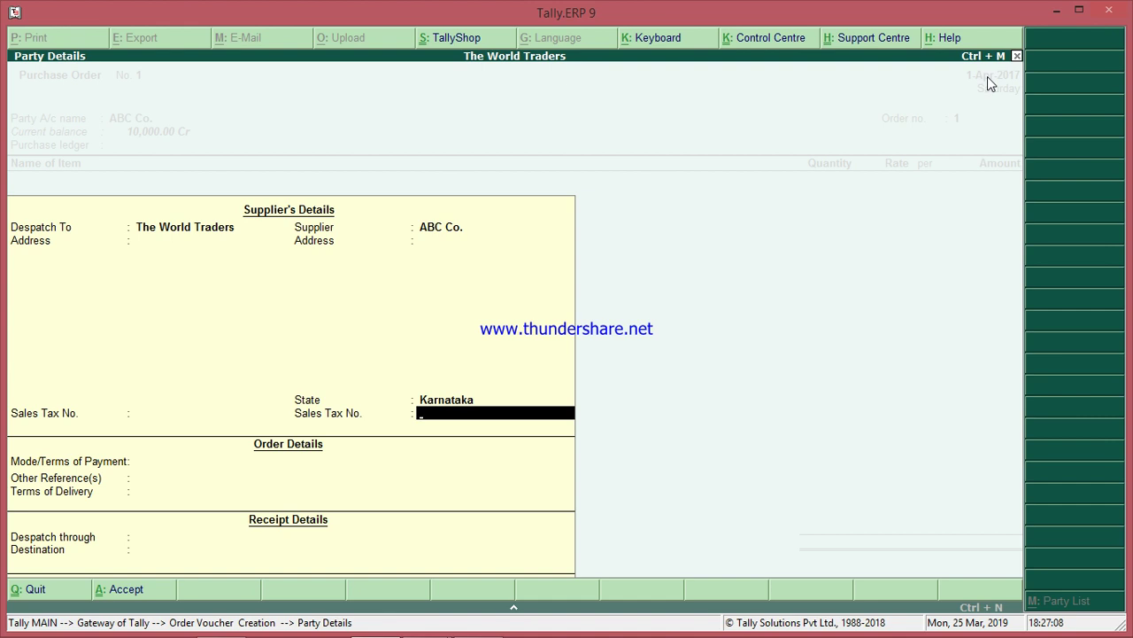
key(Return)
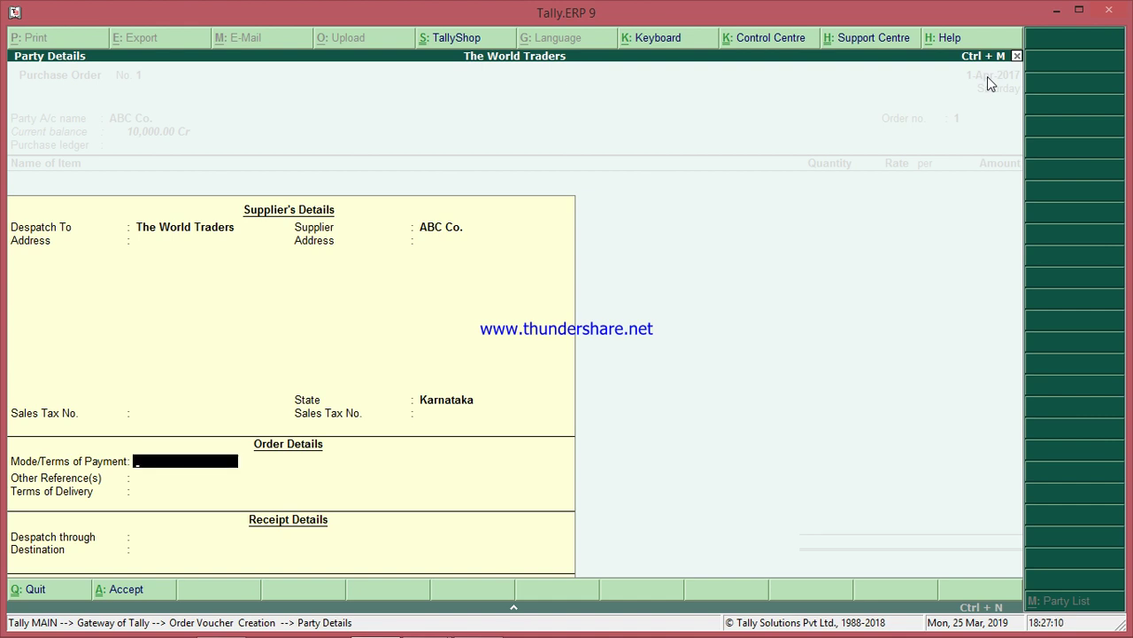
Step: Set the order's payment terms to 60 Days Credit Period, leaving other references, terms of delivery and despatch through blank
text(60 Days Credit Period)
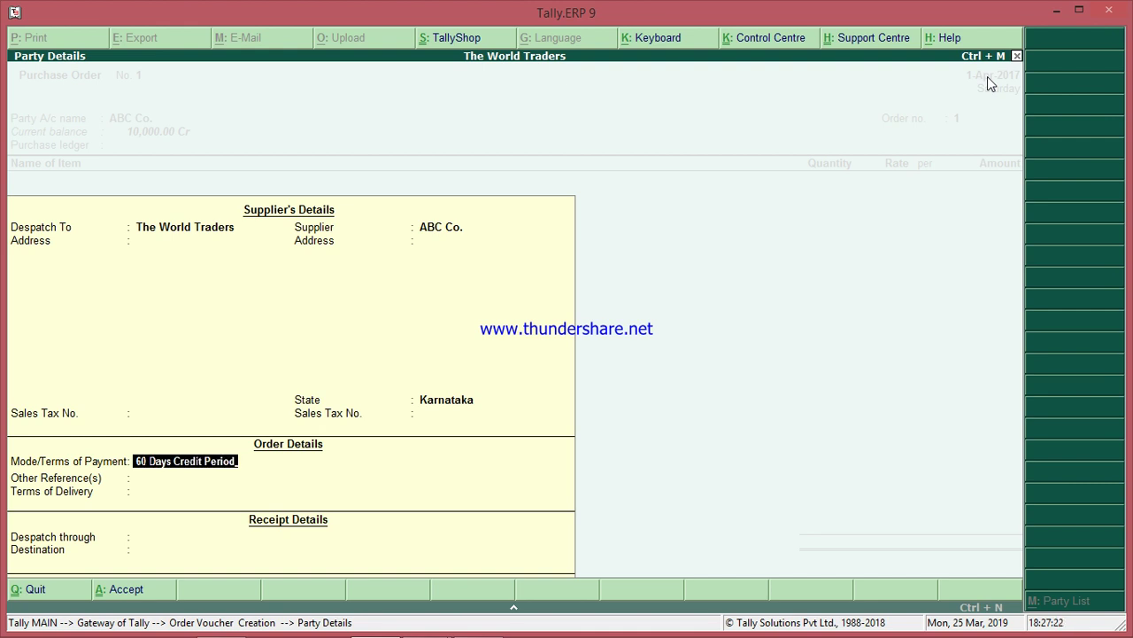
key(Return)
key(Return)
key(Return)
key(Return)
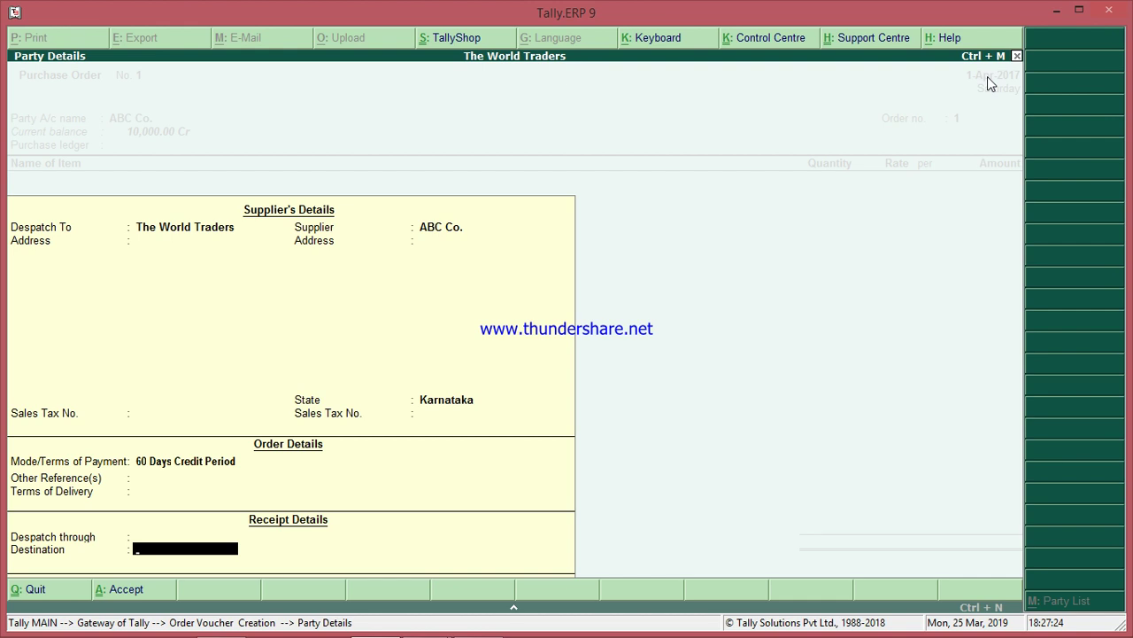
Step: Leave the destination blank to finish the party details, and set the purchase order's order number to 001
key(Return)
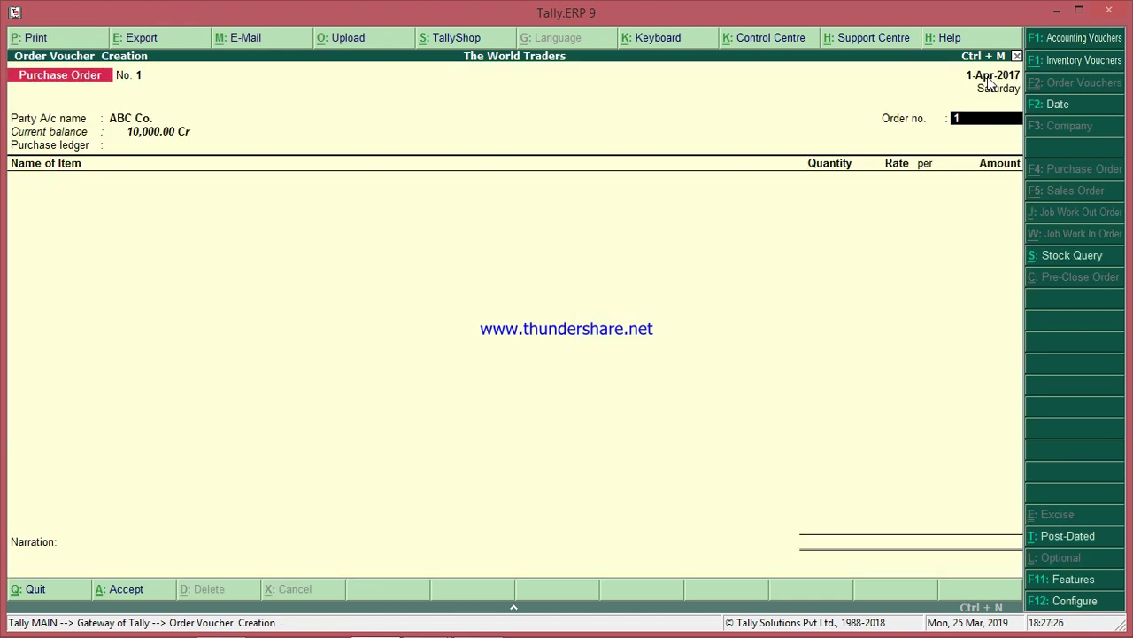
text(001)
key(Return)
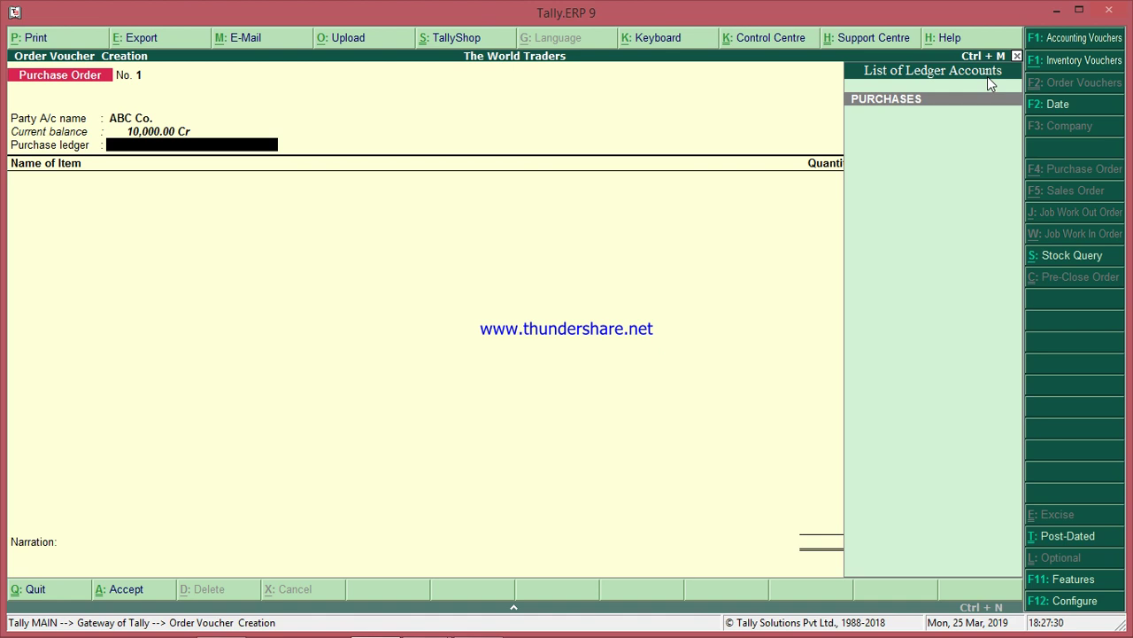
key(BackSpace)
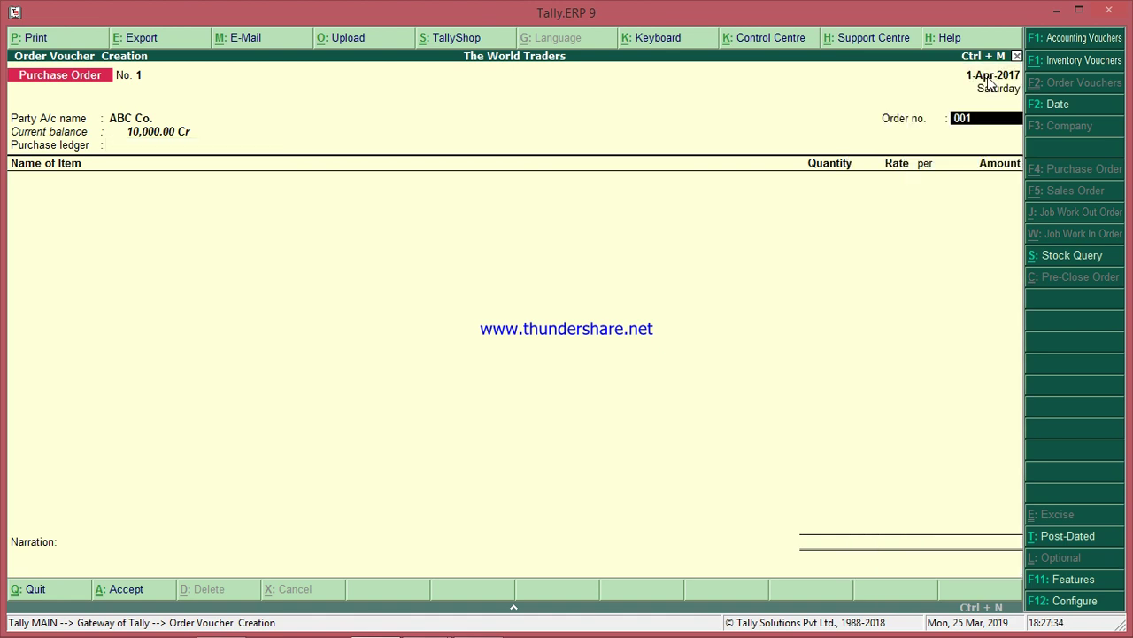
key(Return)
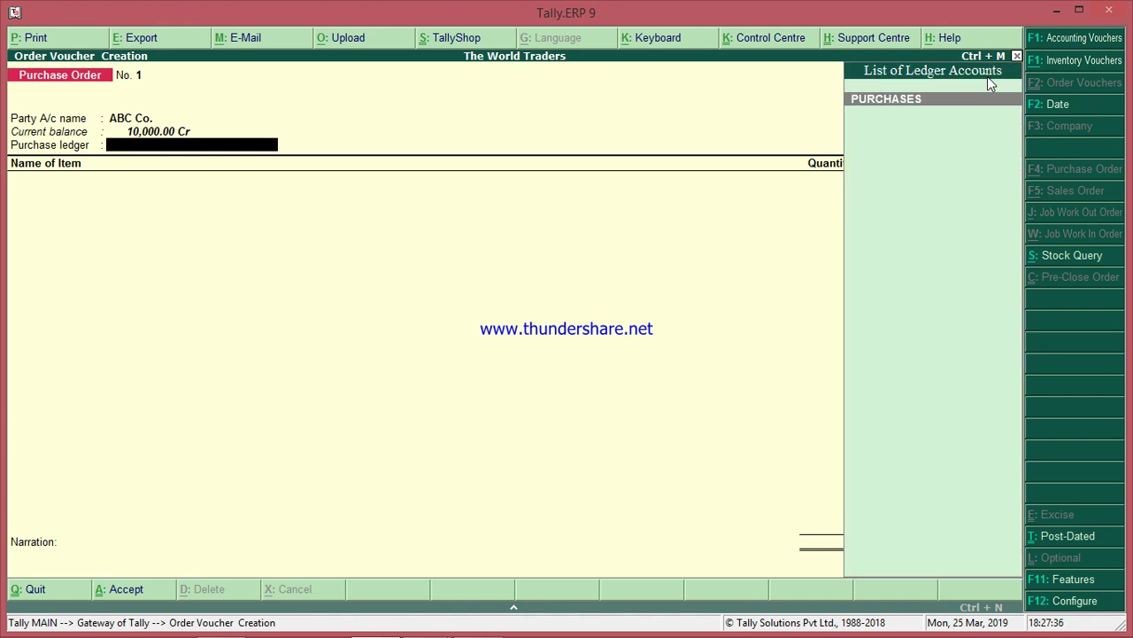
key(BackSpace)
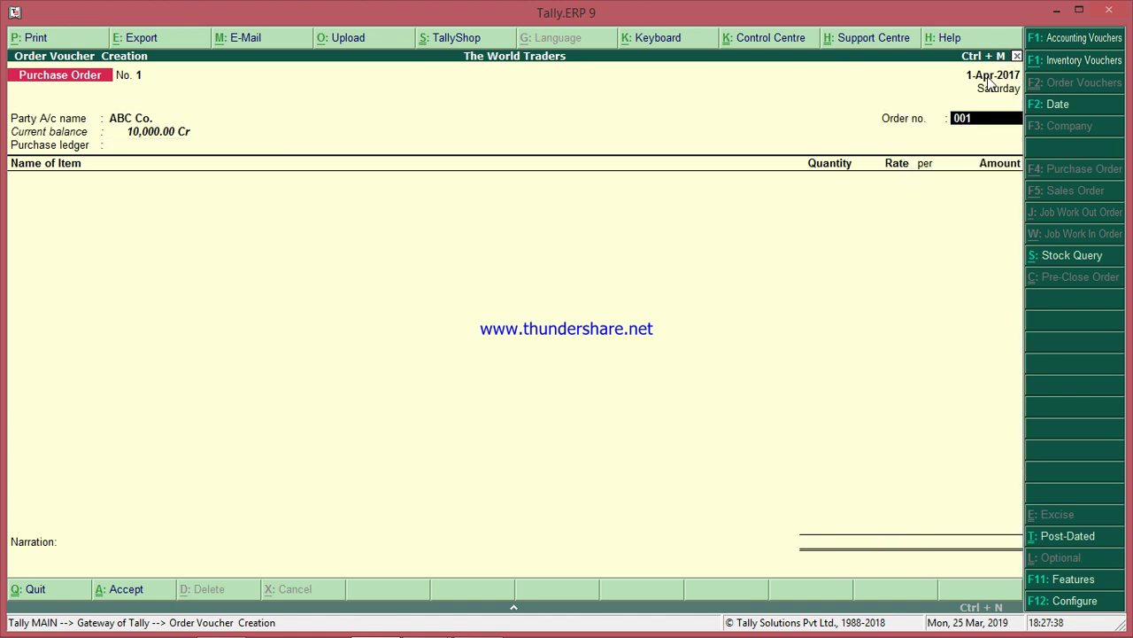
key(Return)
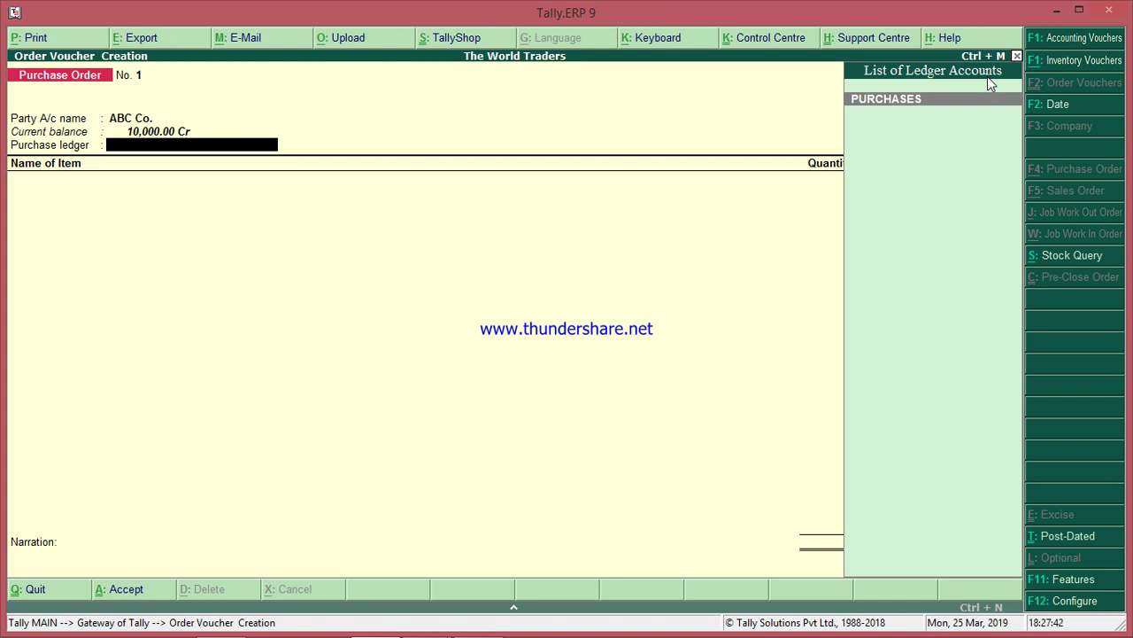
Step: Select PURCHASES as the purchase order's purchase ledger
key(Return)
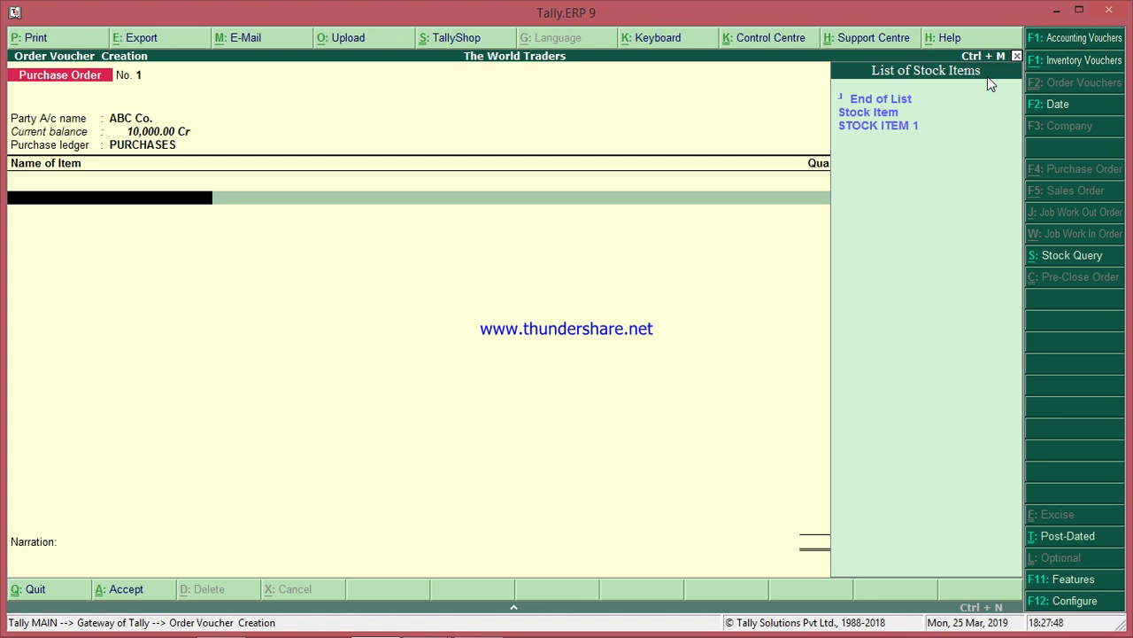
key(BackSpace)
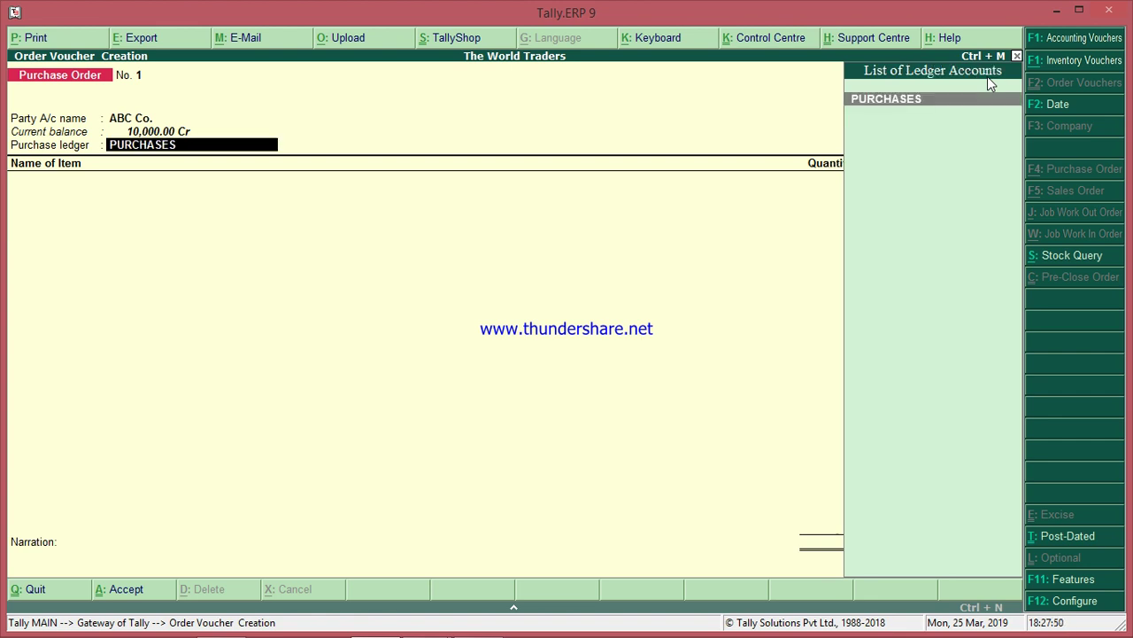
key(Return)
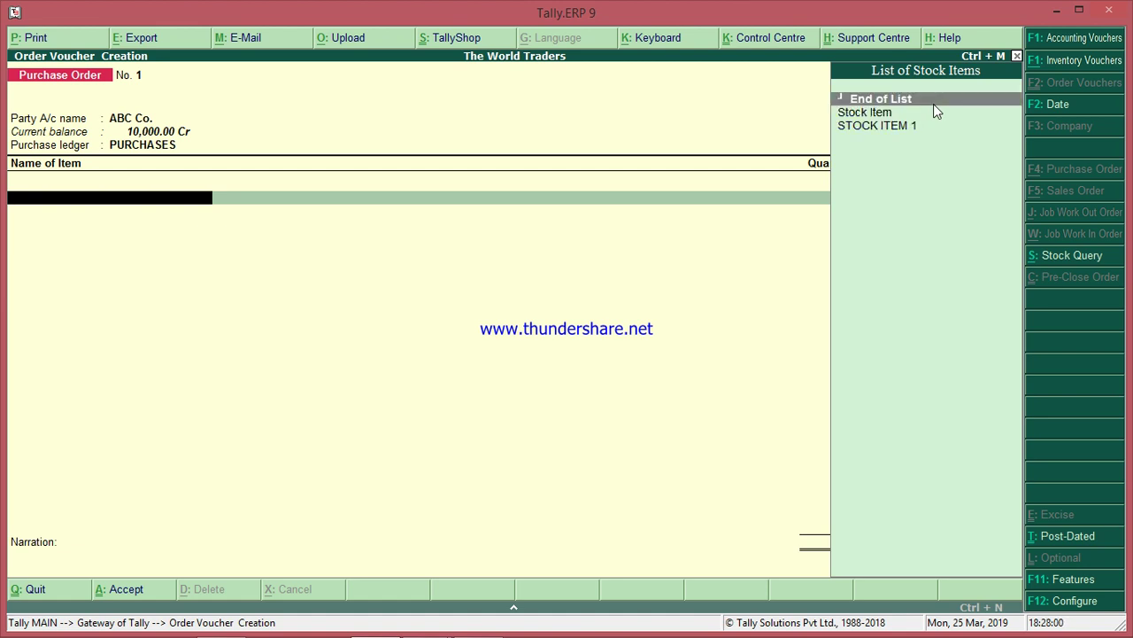
Step: Check the order line in the Notepad notes, return to Tally, add Stock Item to the order, and keep its 1-Apr-2017 due date
key(Down)
key(alt+Tab)
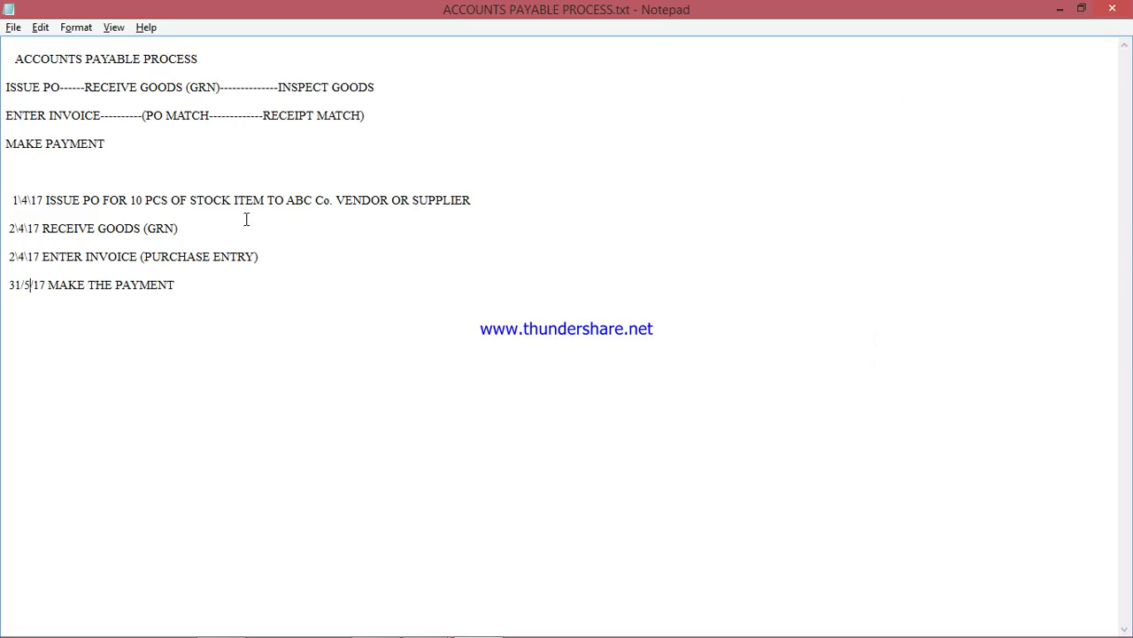
key(alt+Tab)
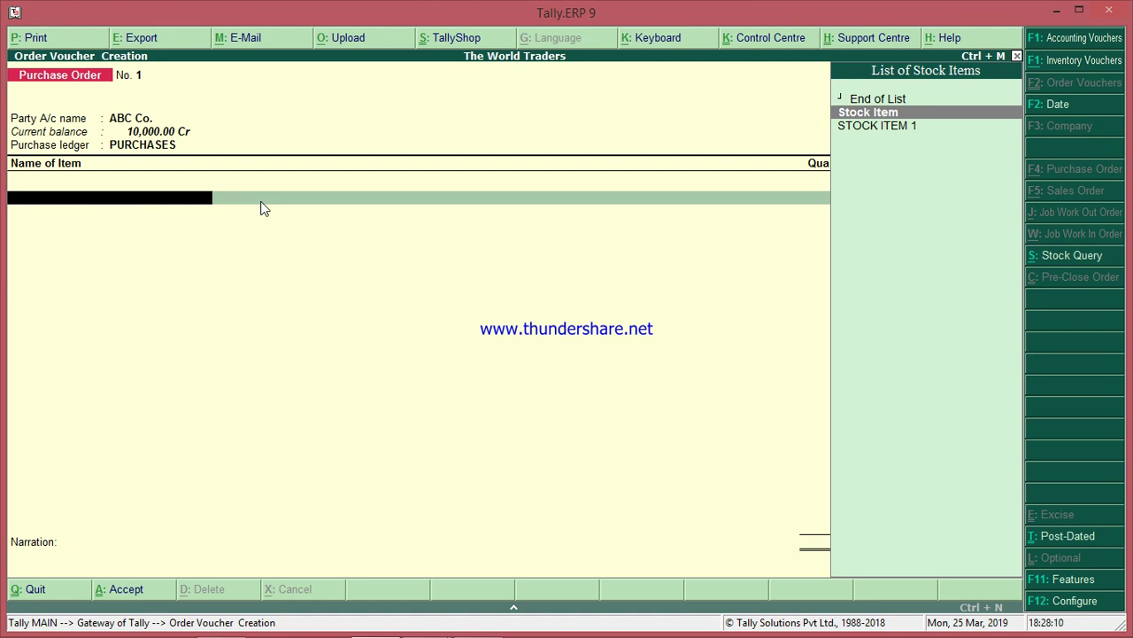
key(Return)
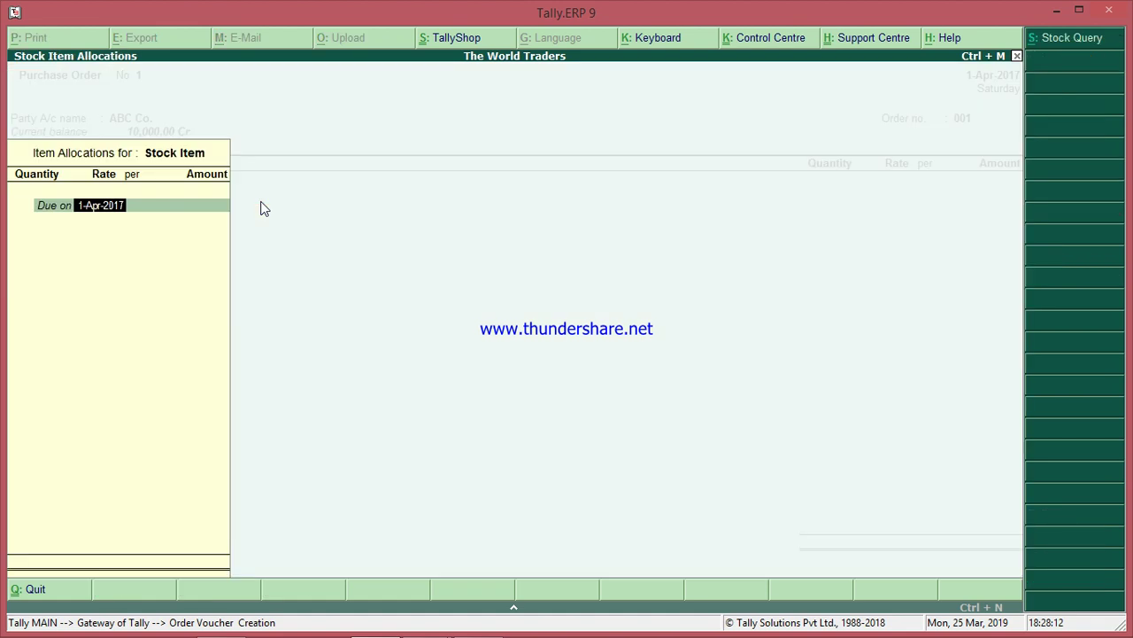
key(Return)
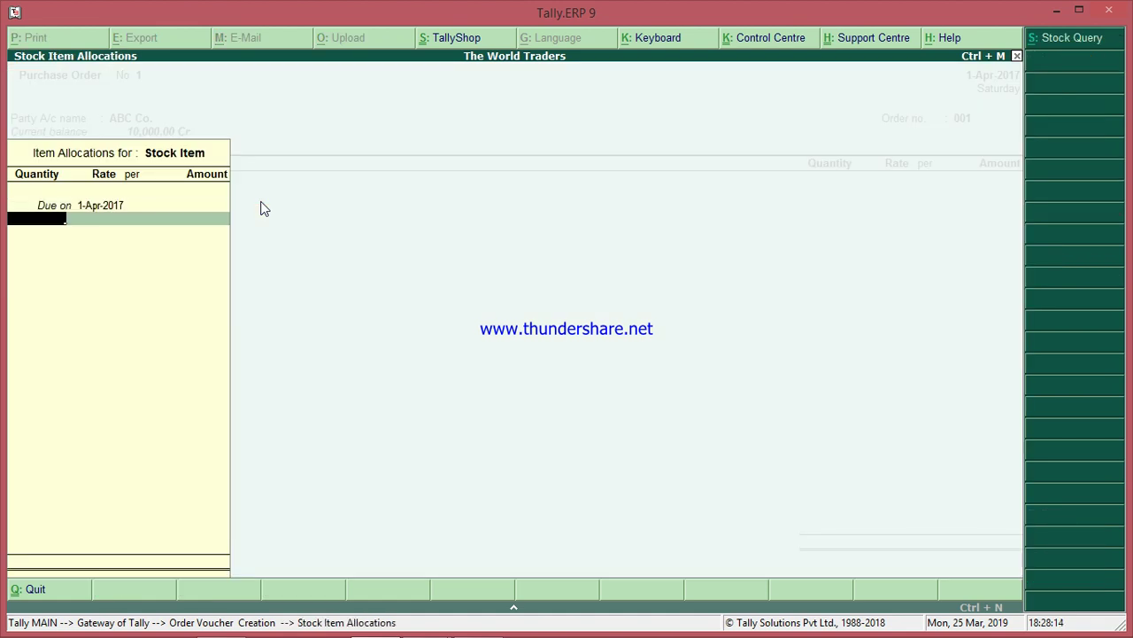
Step: Allocate 10 Nos of Stock Item at a rate of 1,000 per Nos on the purchase order
key(alt+Tab)
key(alt+Tab)
text(10)
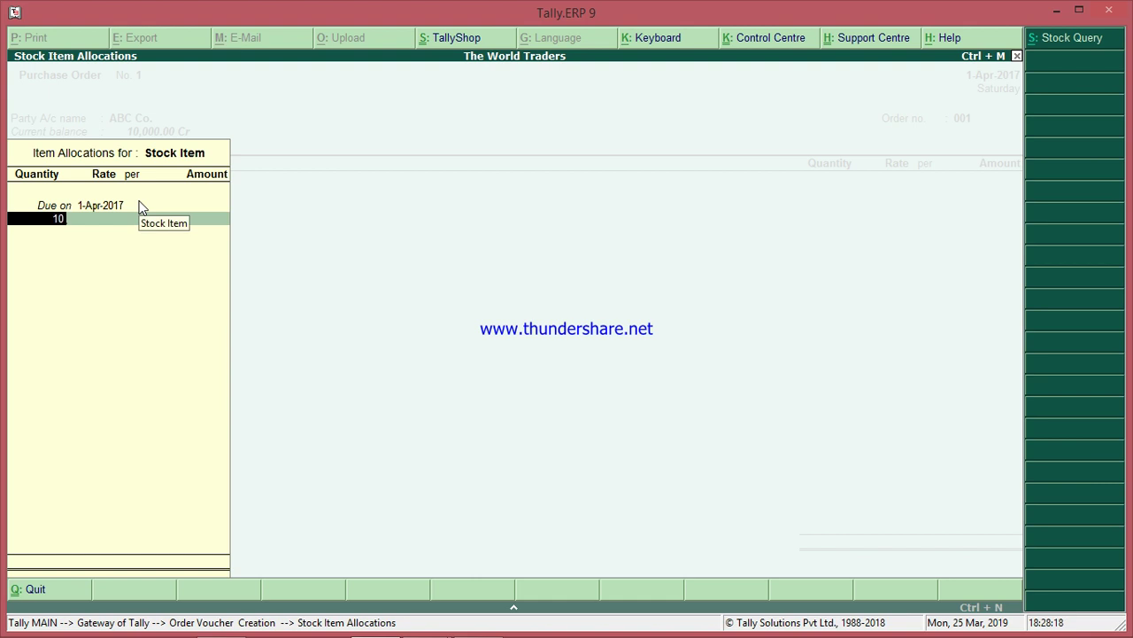
key(Return)
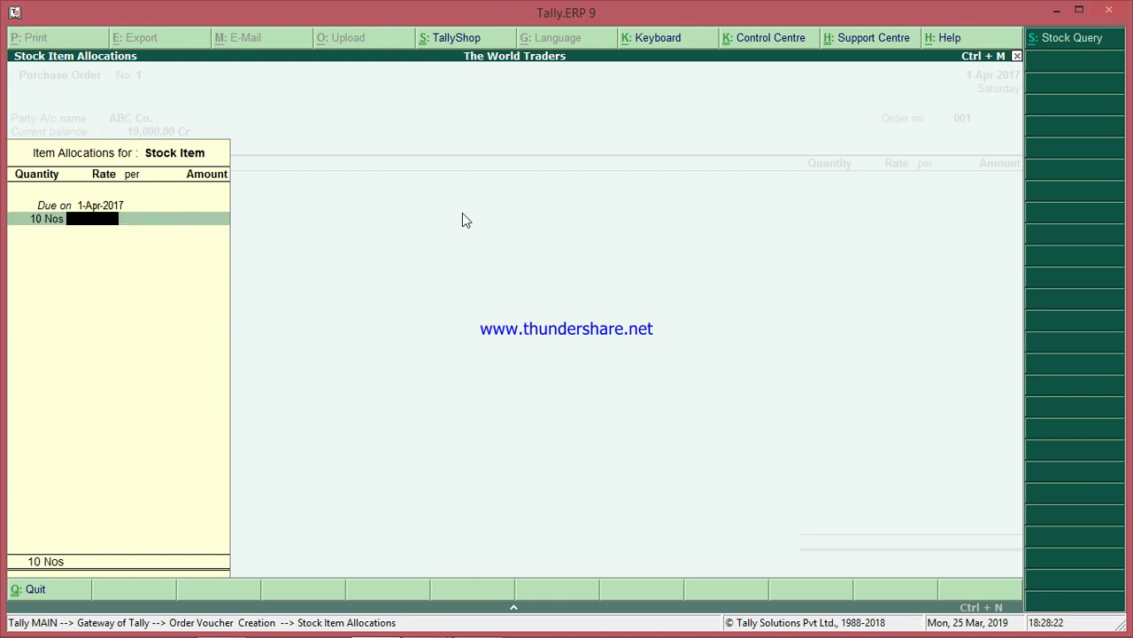
text(1000)
key(Return)
key(Return)
key(Return)
key(Return)
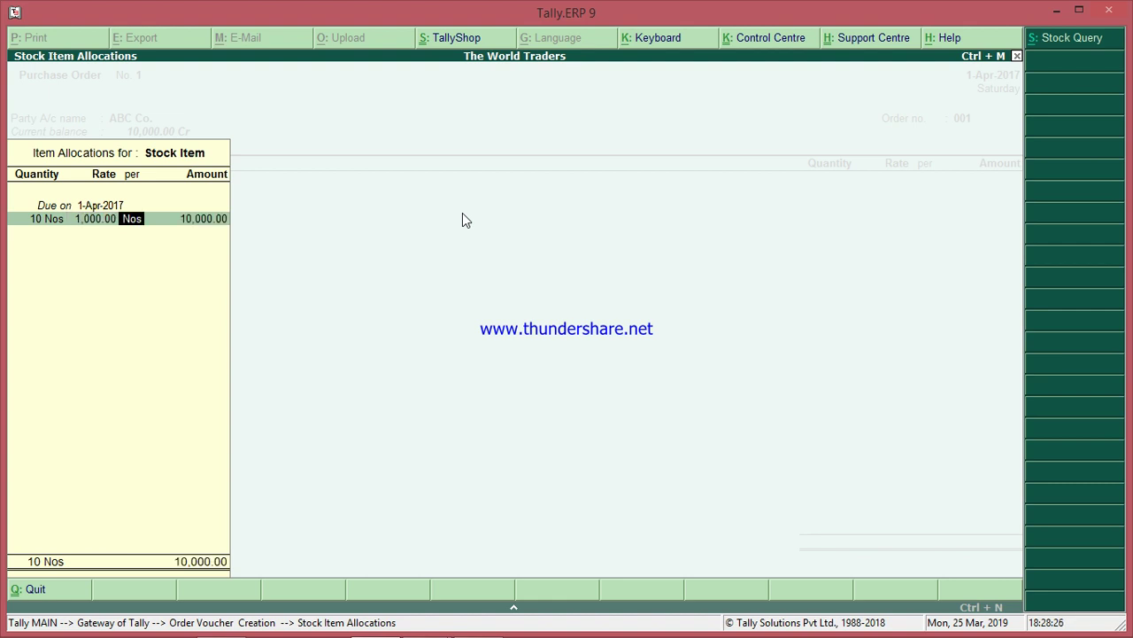
key(Return)
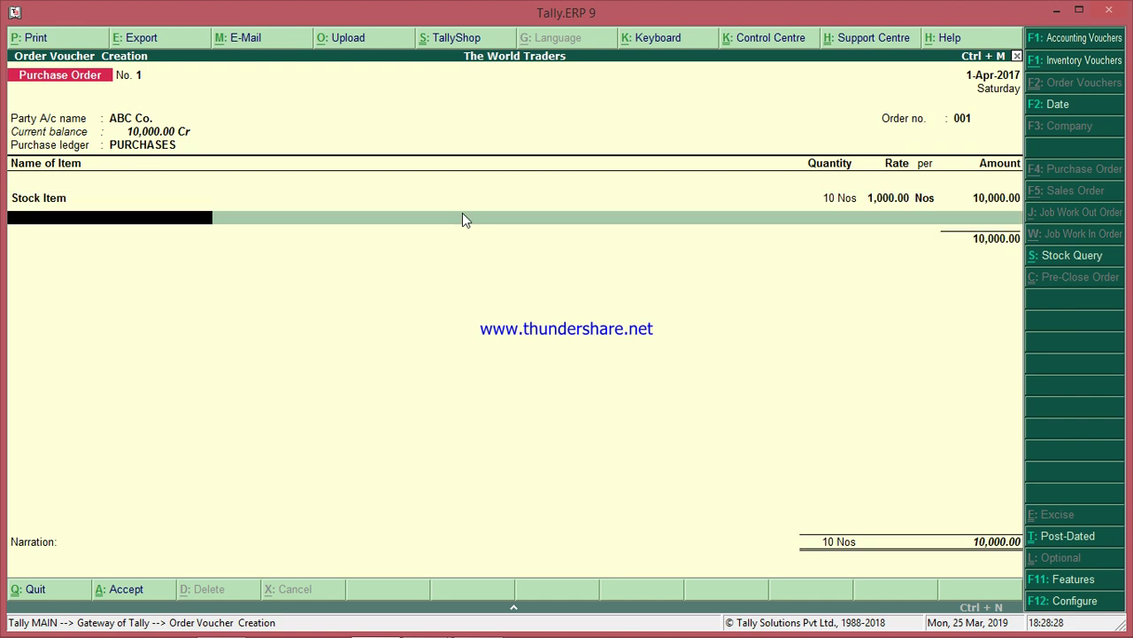
Step: End the item list without further entries and accept the purchase order
key(Return)
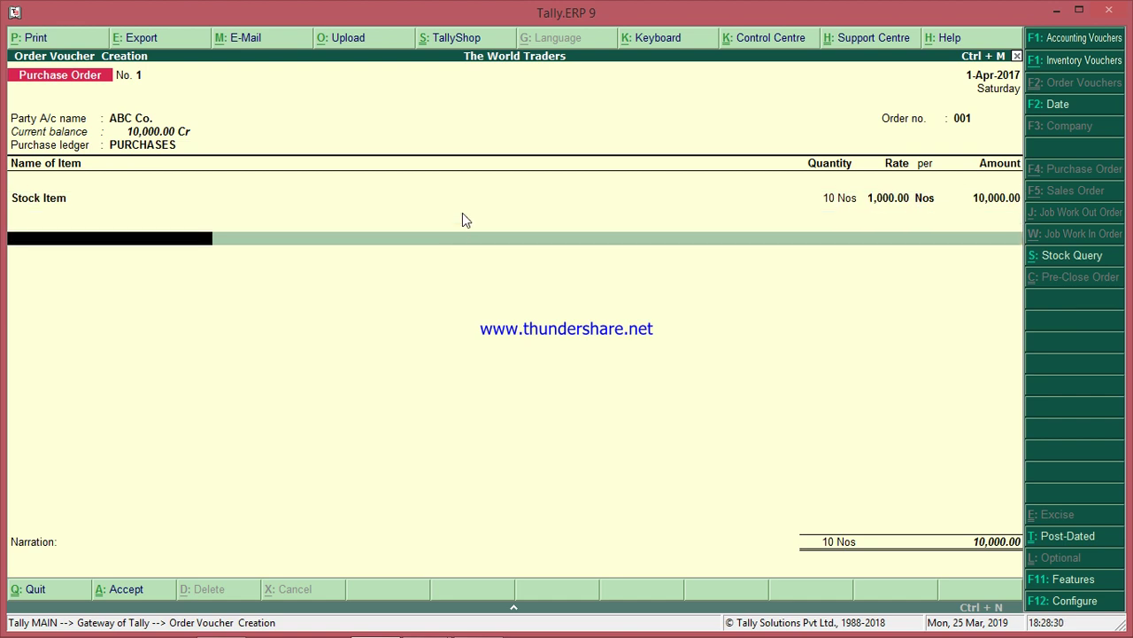
key(Return)
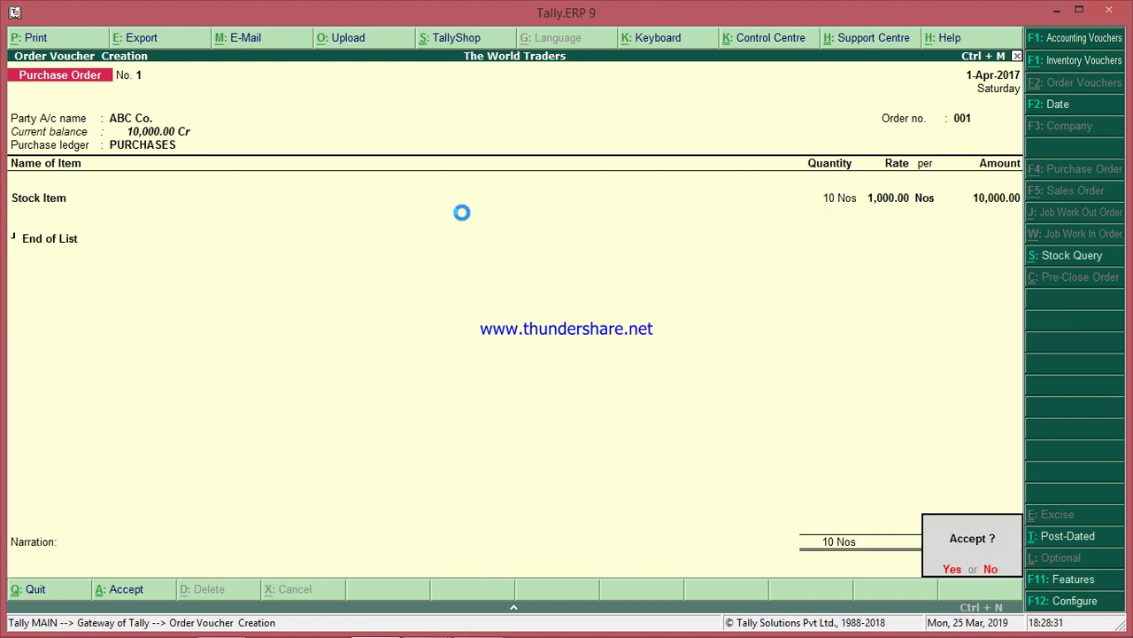
key(Return)
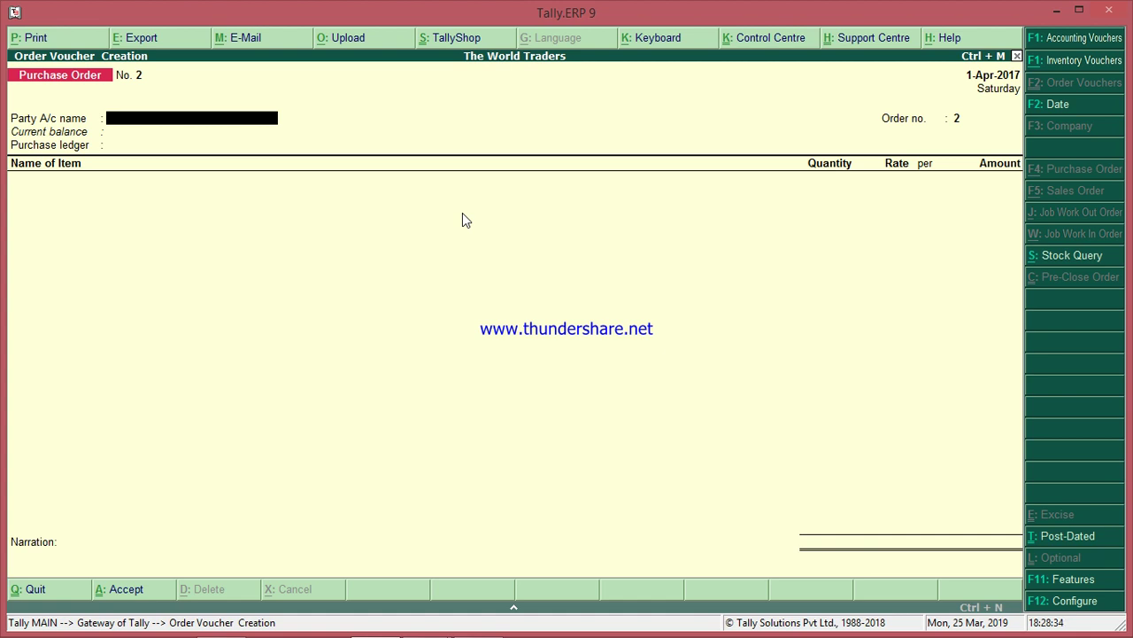
Step: Review the process stages in the Notepad notes, return to Tally, and quit order voucher creation
key(alt+Tab)
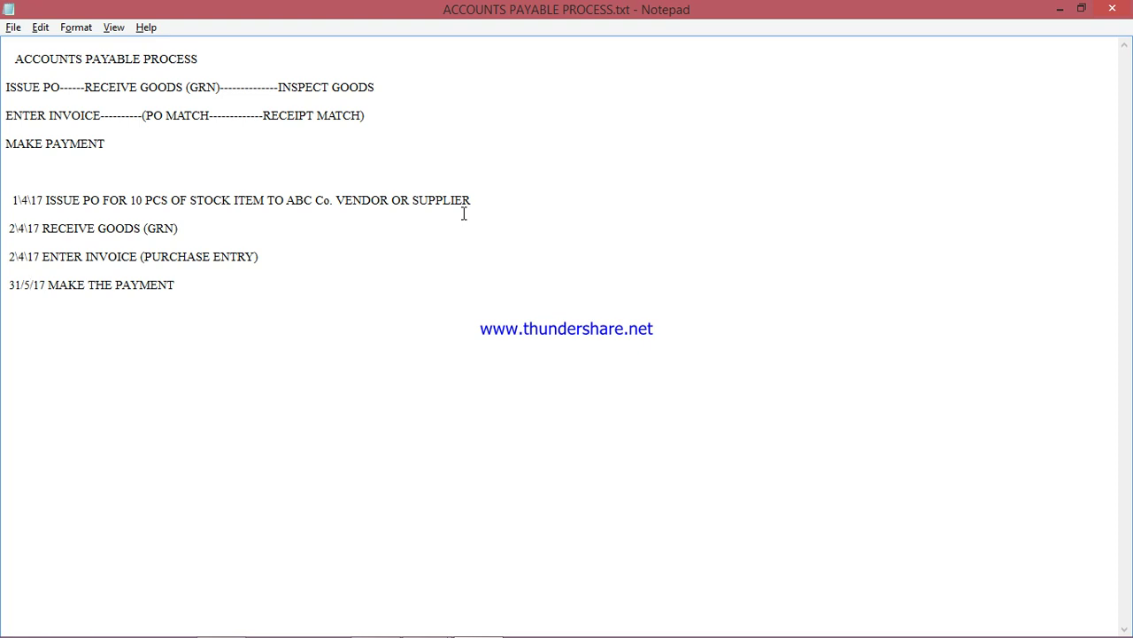
key(alt+Tab)
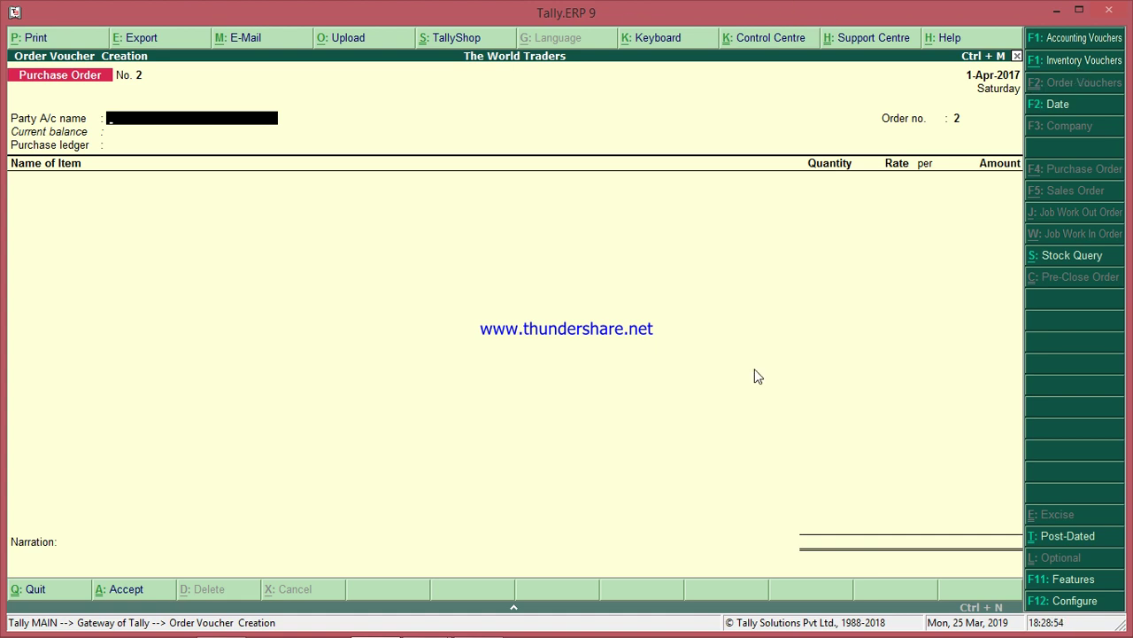
key(Escape)
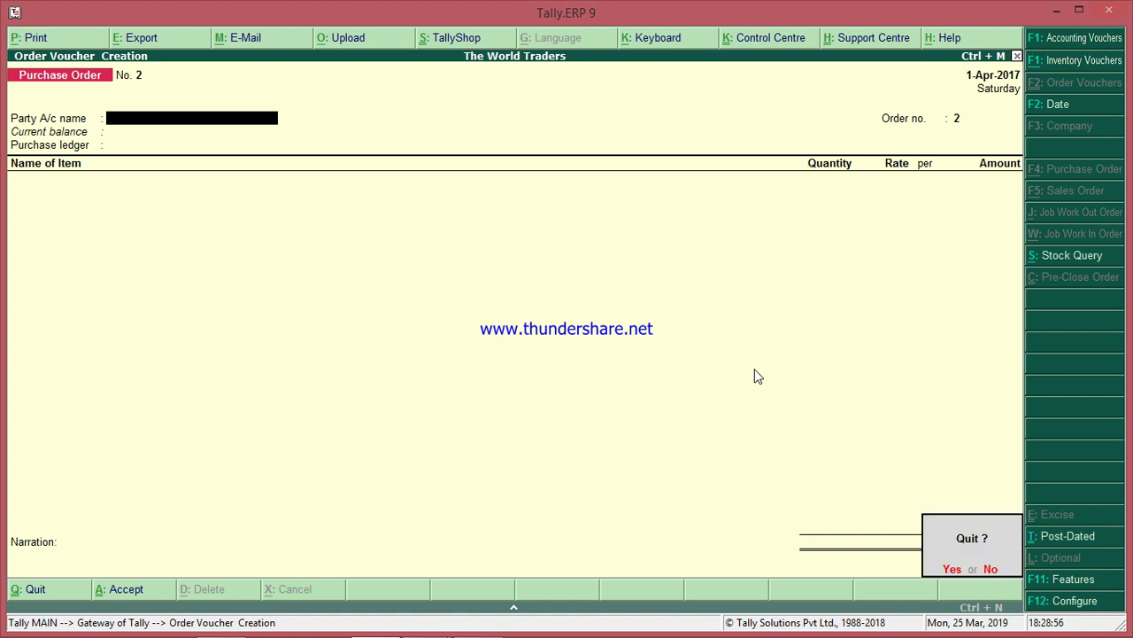
key(Return)
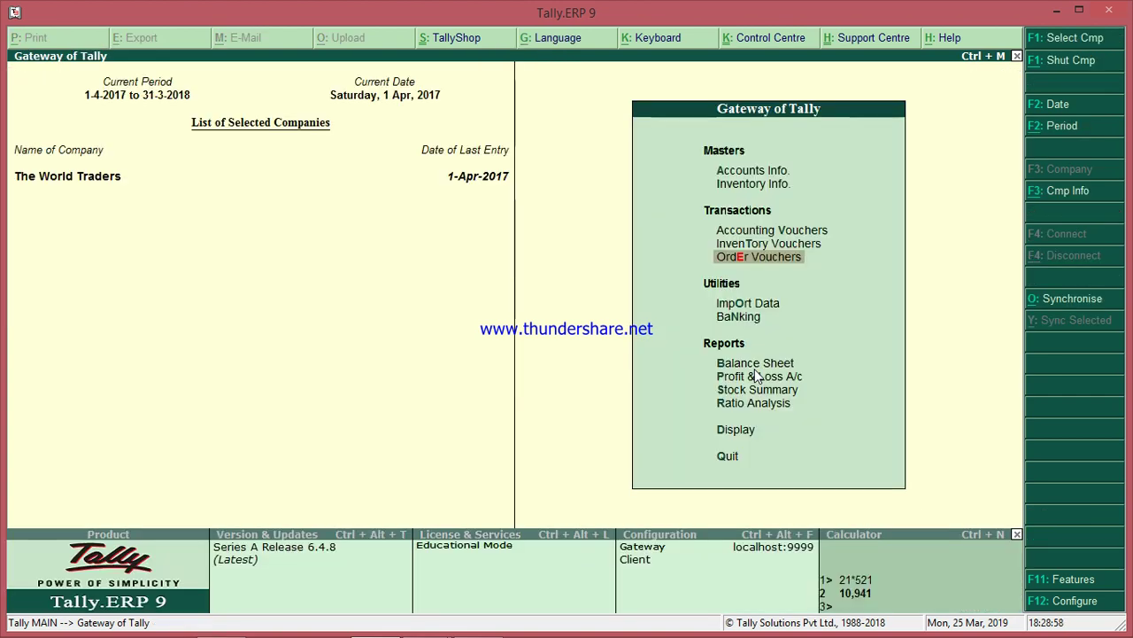
Step: Start an inventory voucher from the Gateway of Tally and change its type to Receipt Note
key(Up)
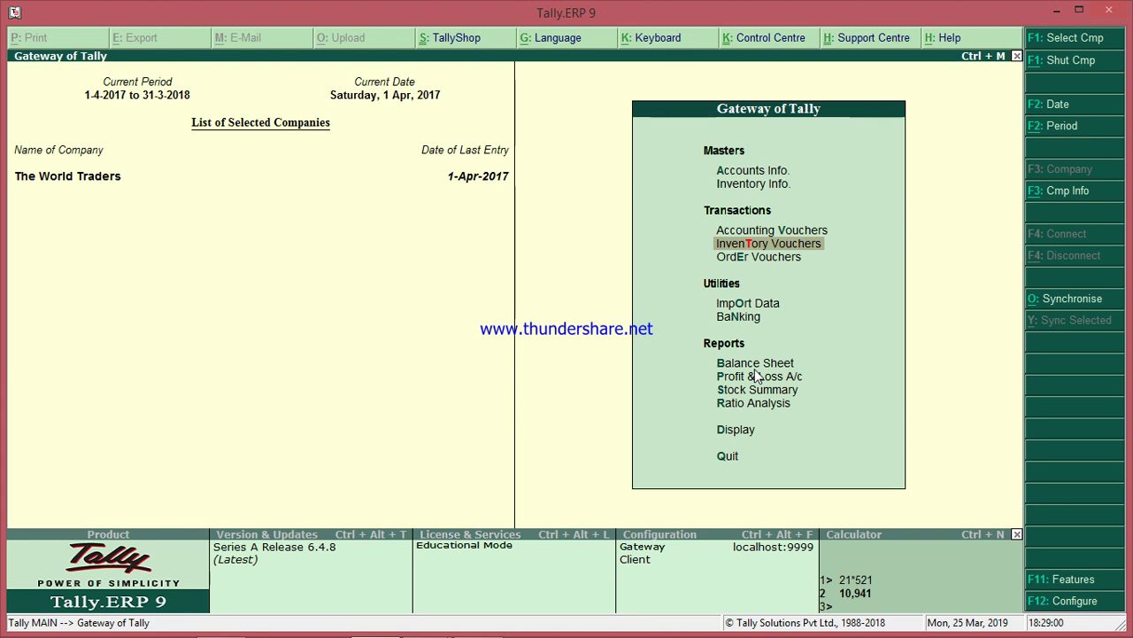
key(Up)
key(Up)
key(Up)
key(Down)
key(Down)
key(Down)
key(Return)
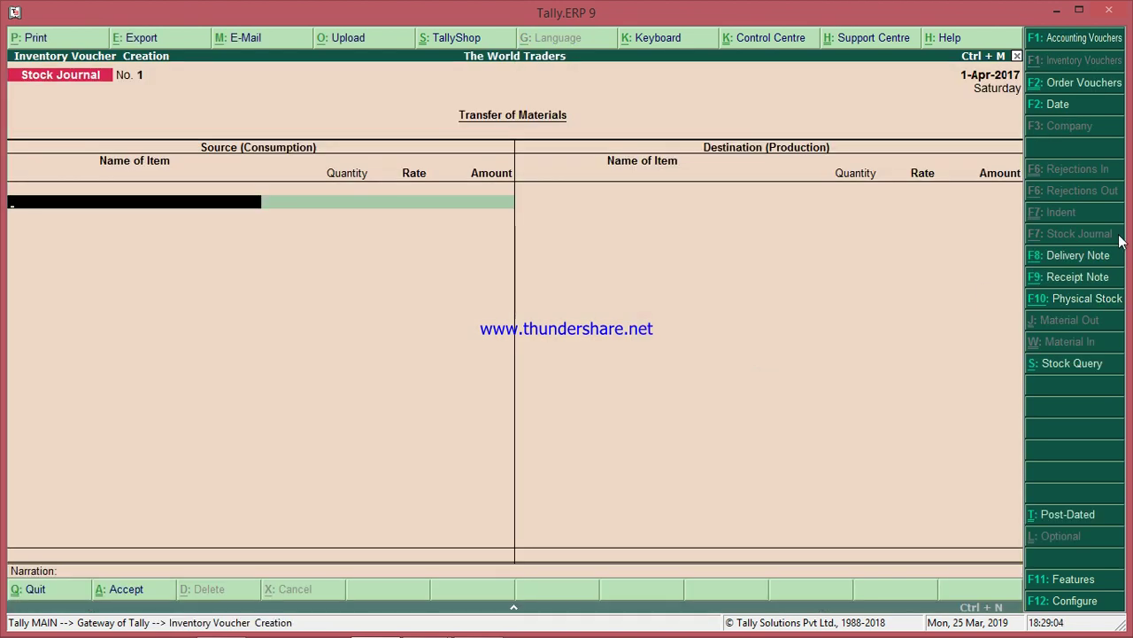
click(1055, 283)
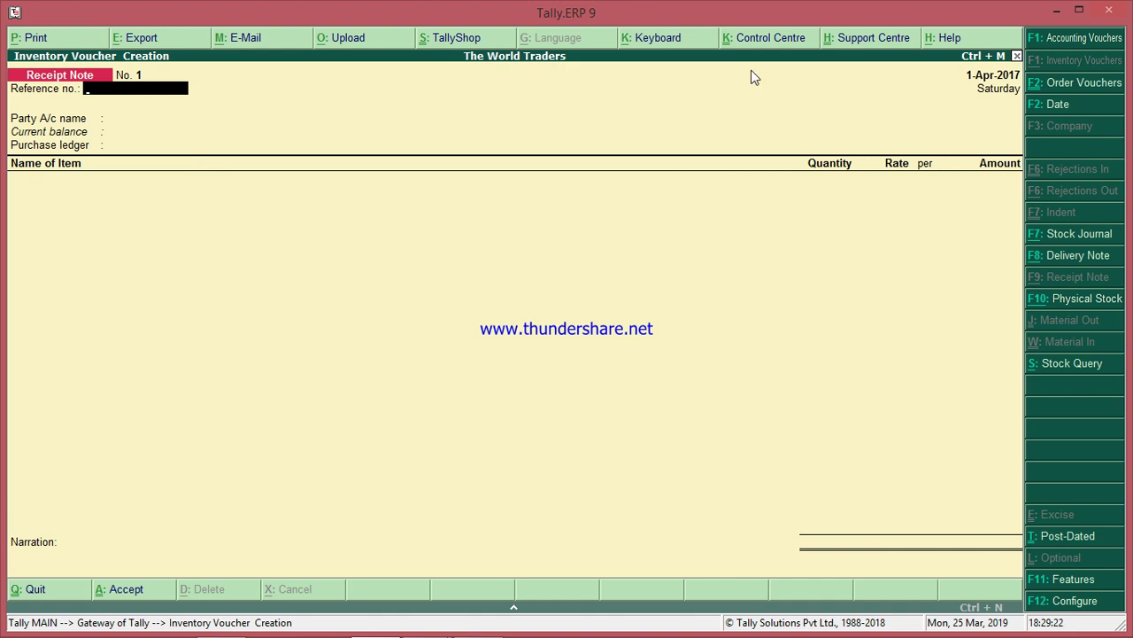
Step: Set the receipt note's date to 2-4-2017 and select ABC Co. as the party, leaving the reference number blank
click(1047, 104)
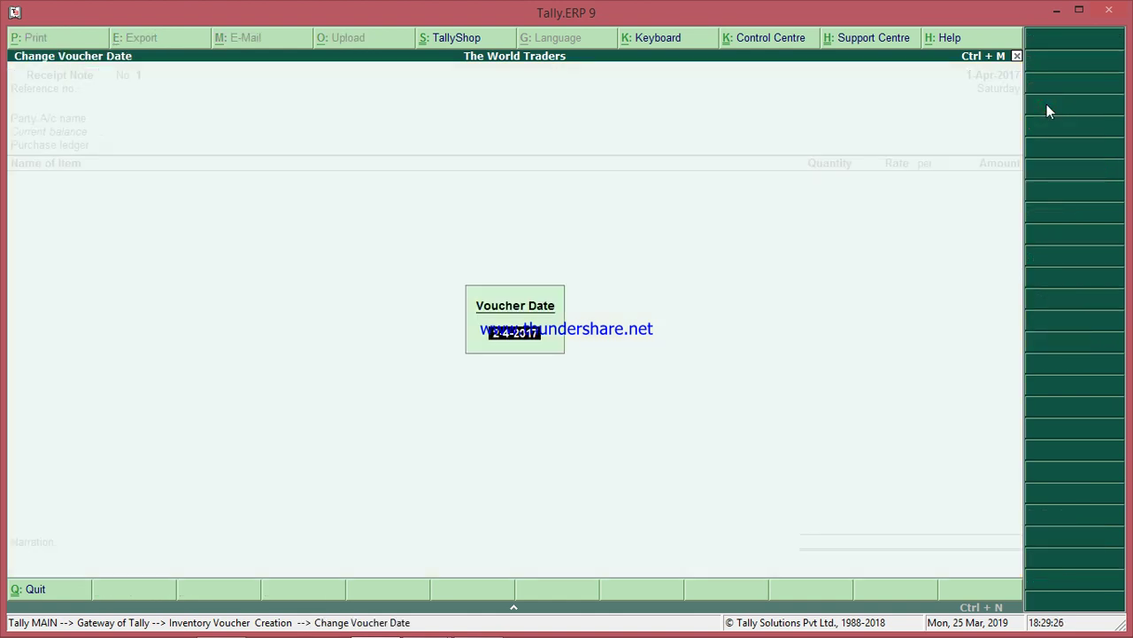
key(Return)
key(Return)
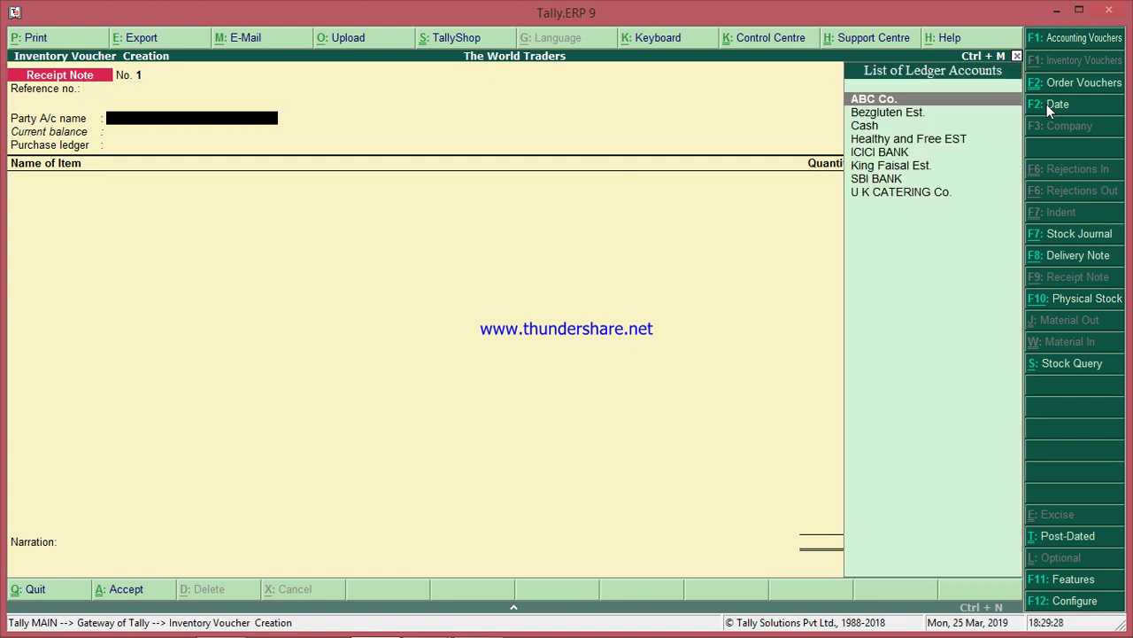
key(Return)
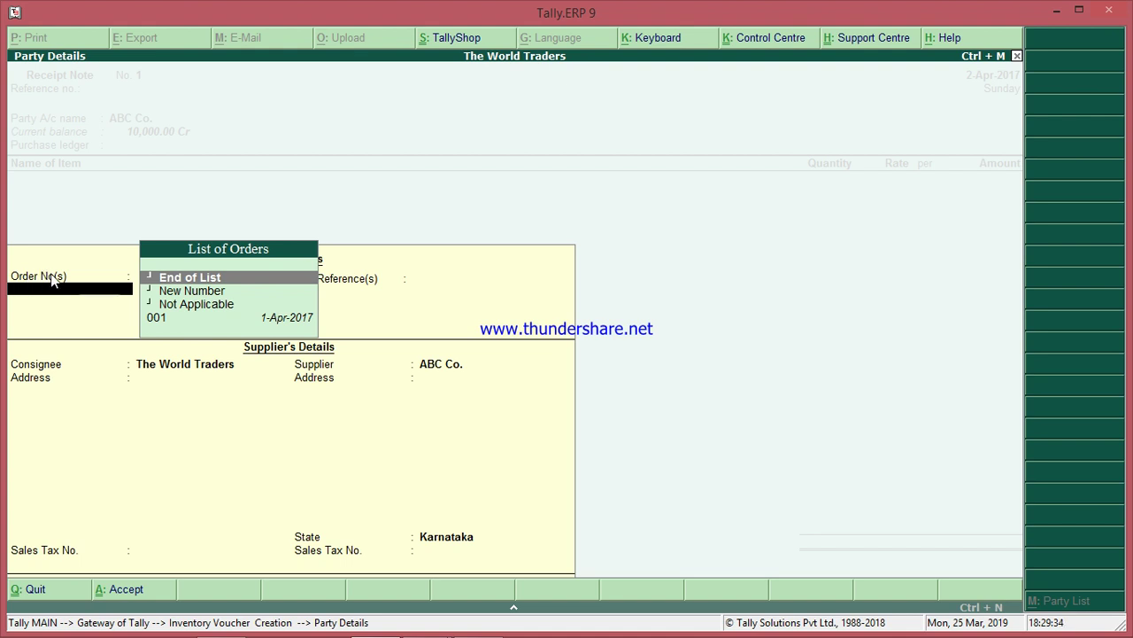
Step: Link the receipt note to order 001 dated 1-Apr-2017 and keep the default consignee and supplier details
key(Down)
key(Down)
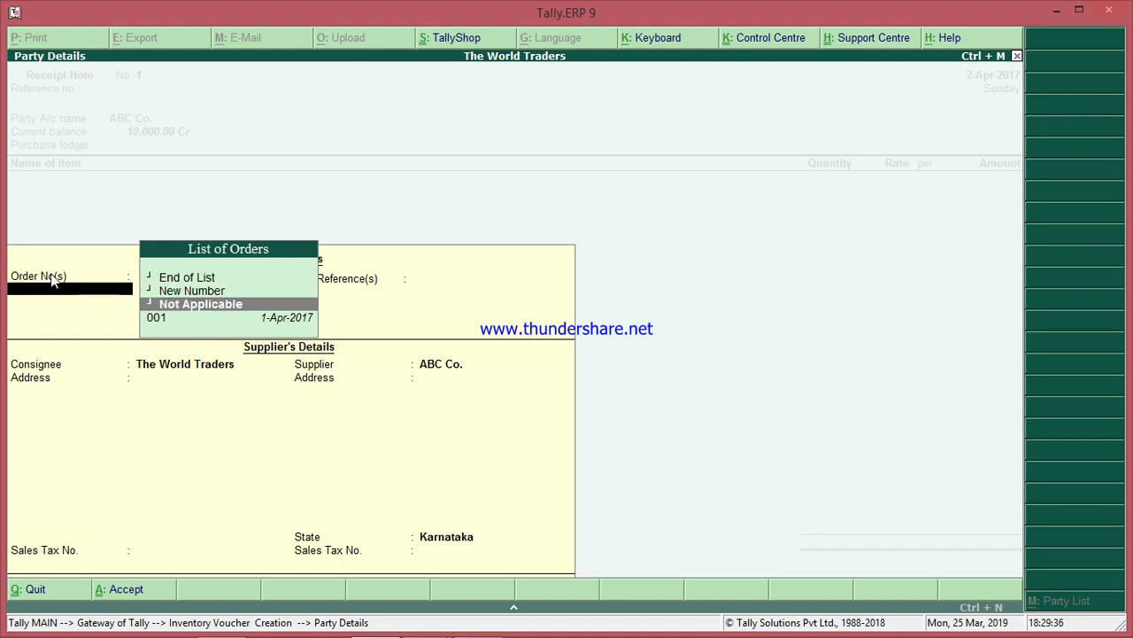
key(Down)
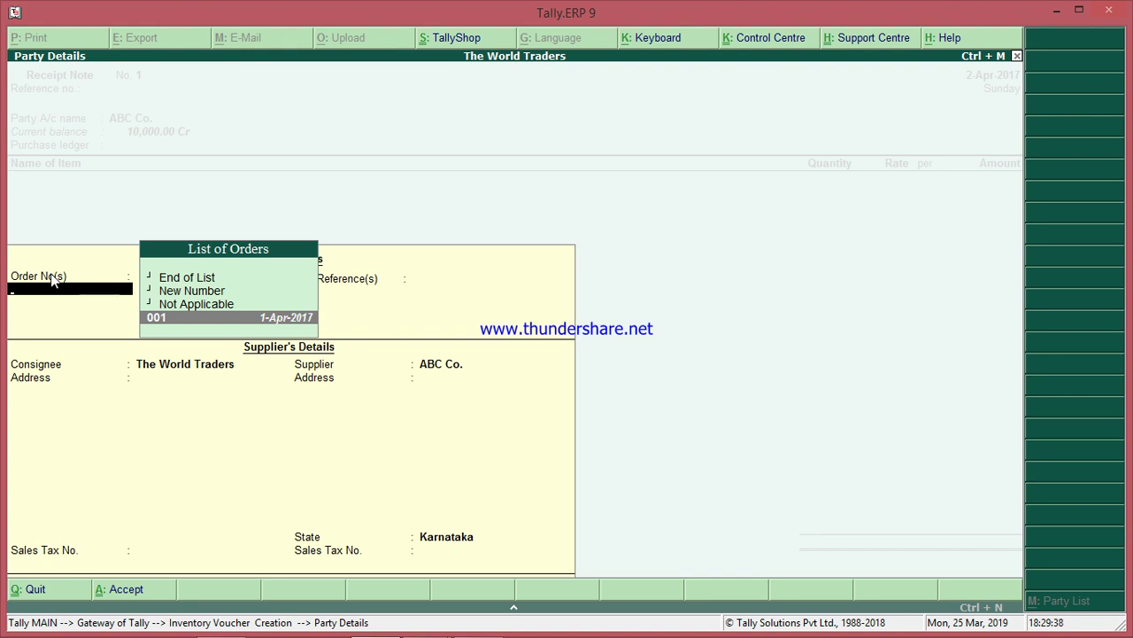
key(Return)
key(Return)
key(Return)
key(Return)
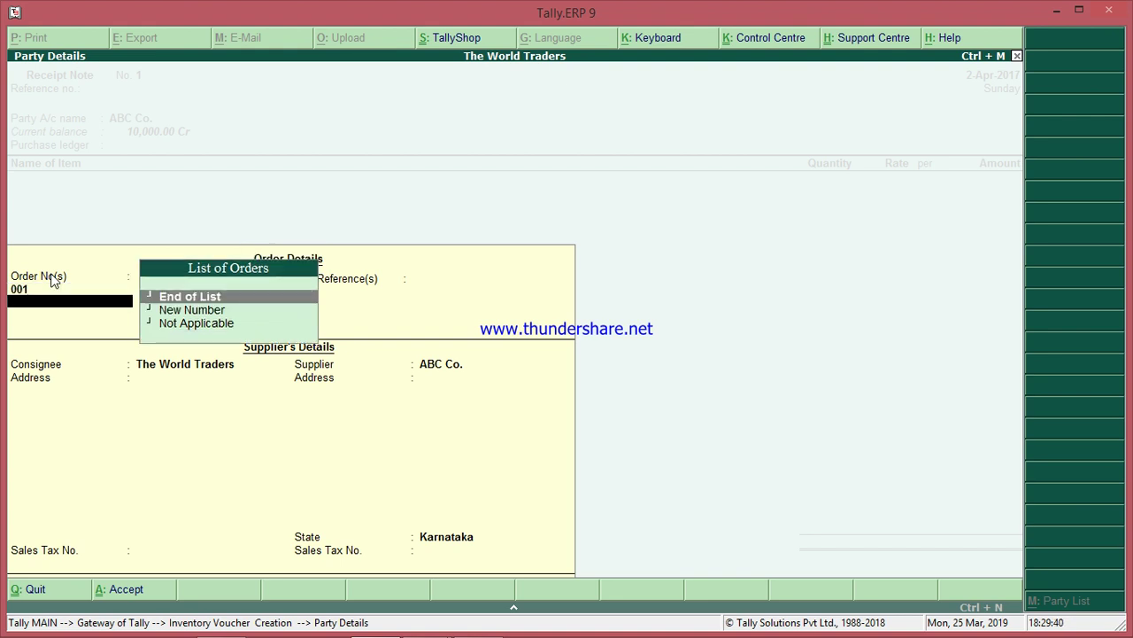
key(Return)
key(Return)
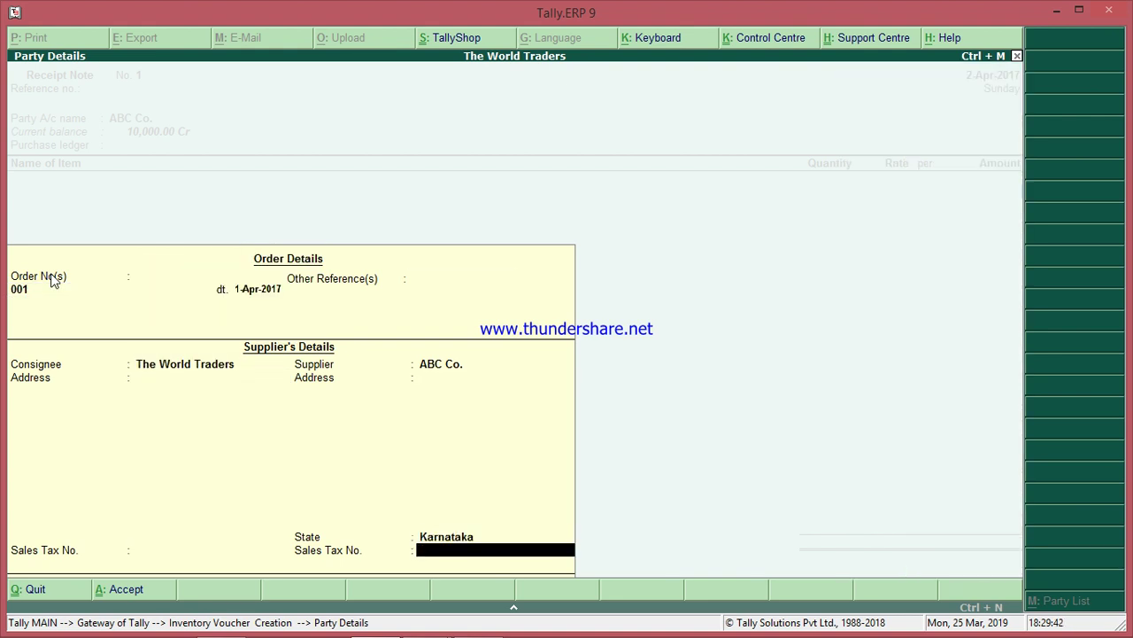
key(Return)
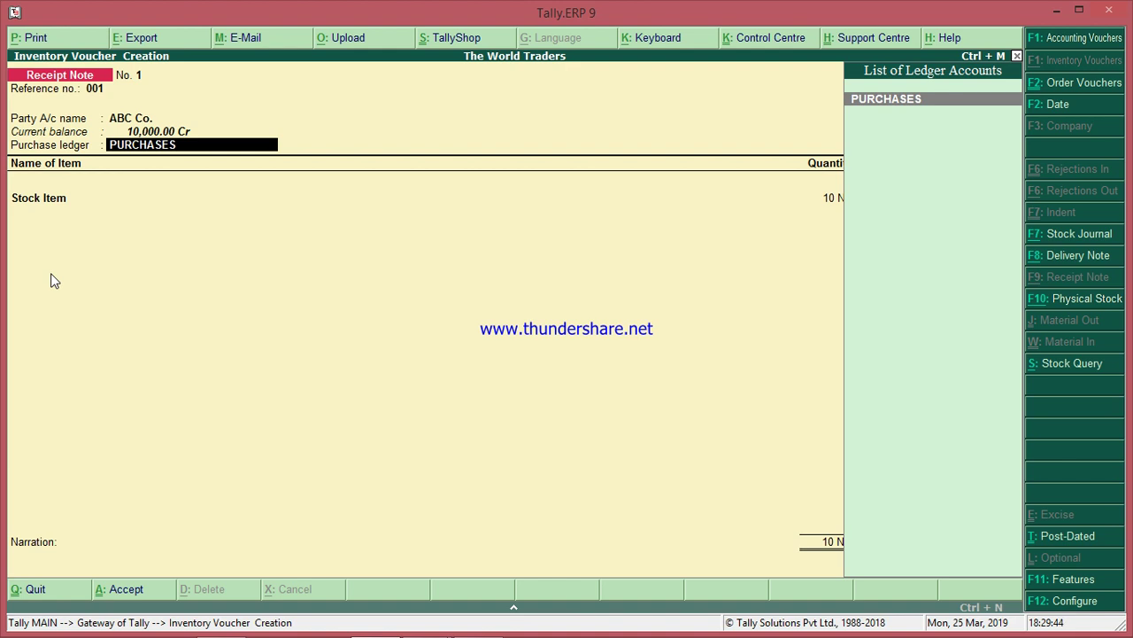
Step: Keep PURCHASES as the receipt note's purchase ledger, check the goods receipt stage in the Notepad notes, and return to Tally
key(Return)
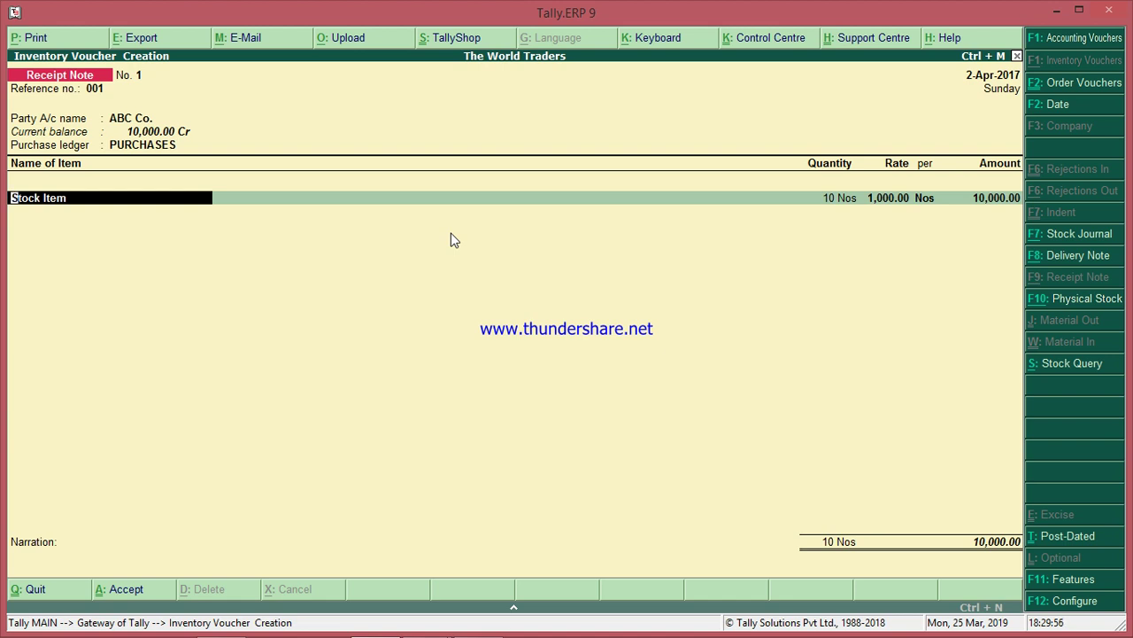
key(alt+Tab)
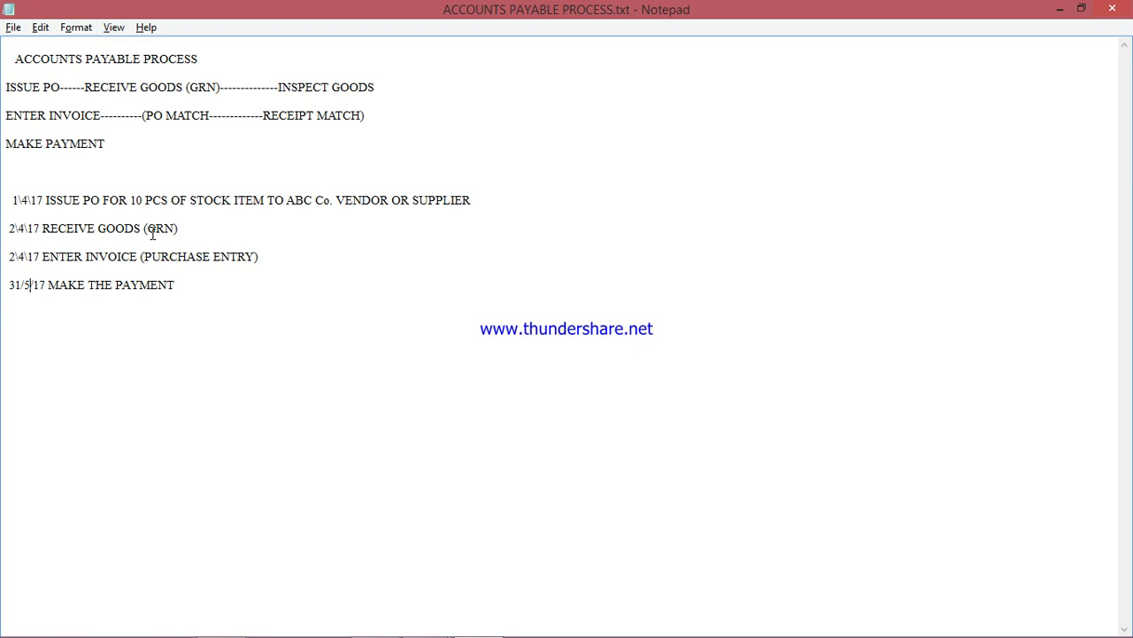
key(alt+Tab)
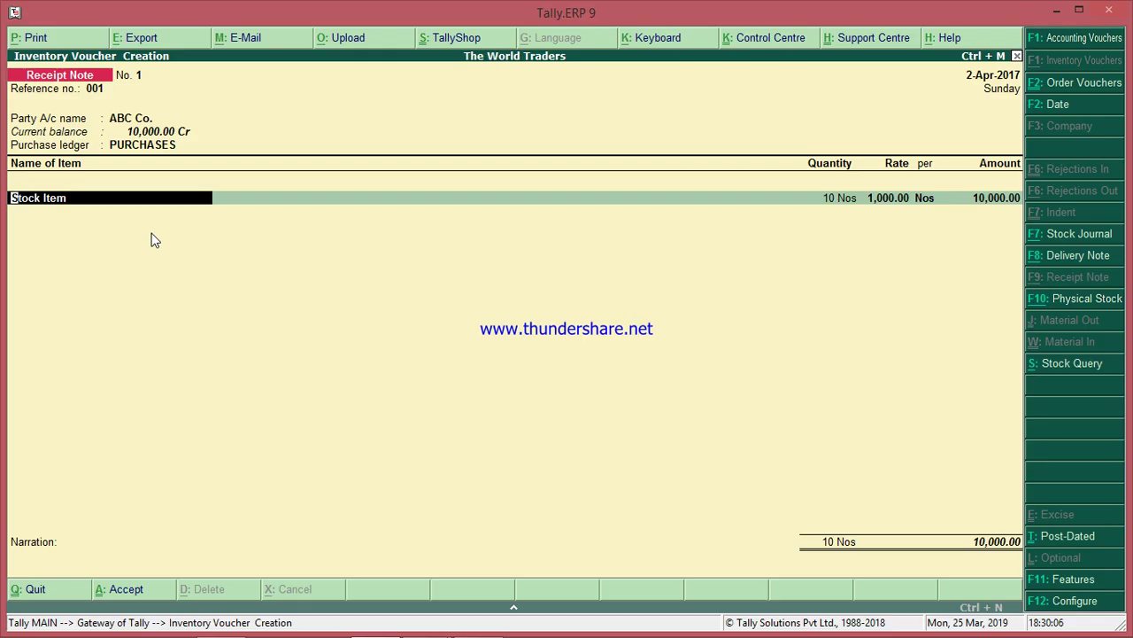
Step: Allocate the 10 Nos of Stock Item to tracking number 001 and order 001, and accept the receipt note without a narration
key(Return)
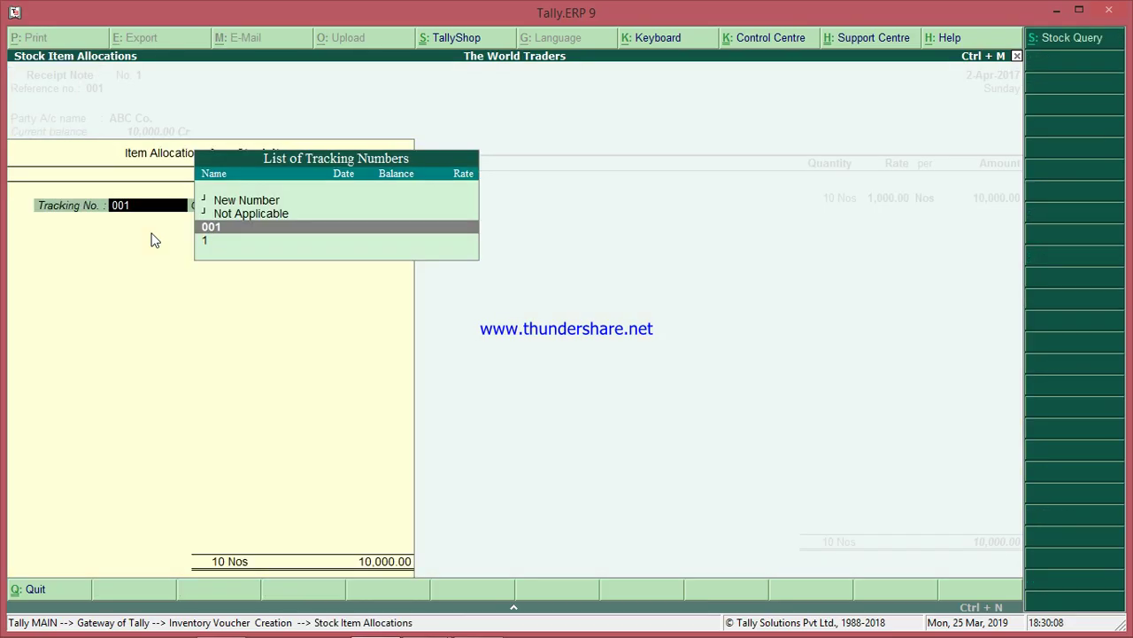
key(Return)
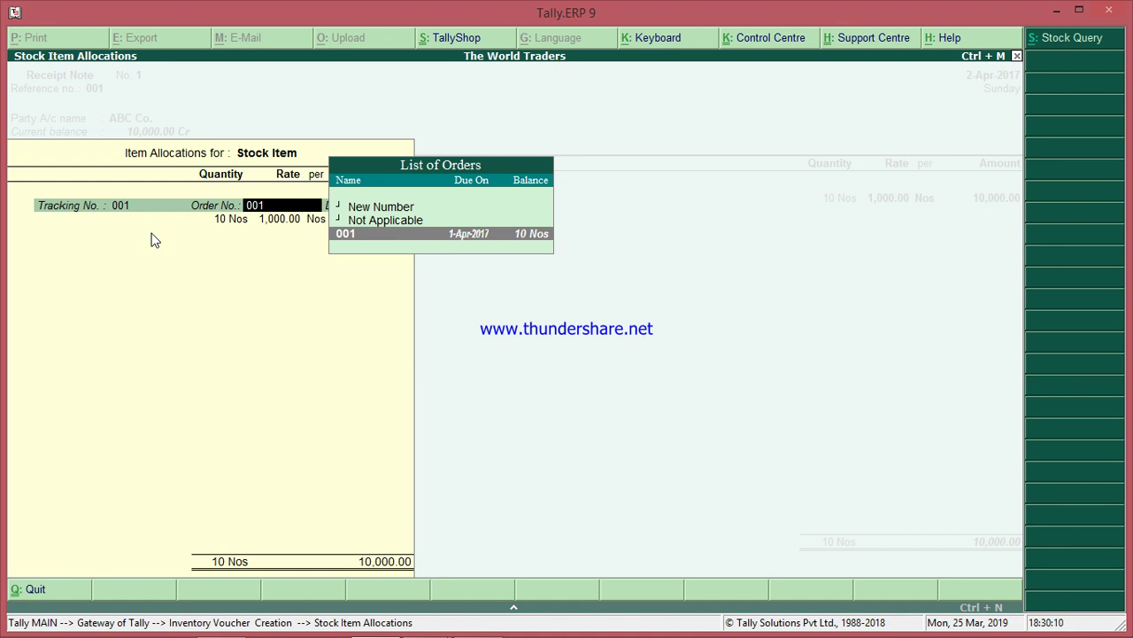
key(Return)
key(Return)
key(Return)
key(Return)
key(Return)
key(Return)
key(Return)
key(Return)
key(Return)
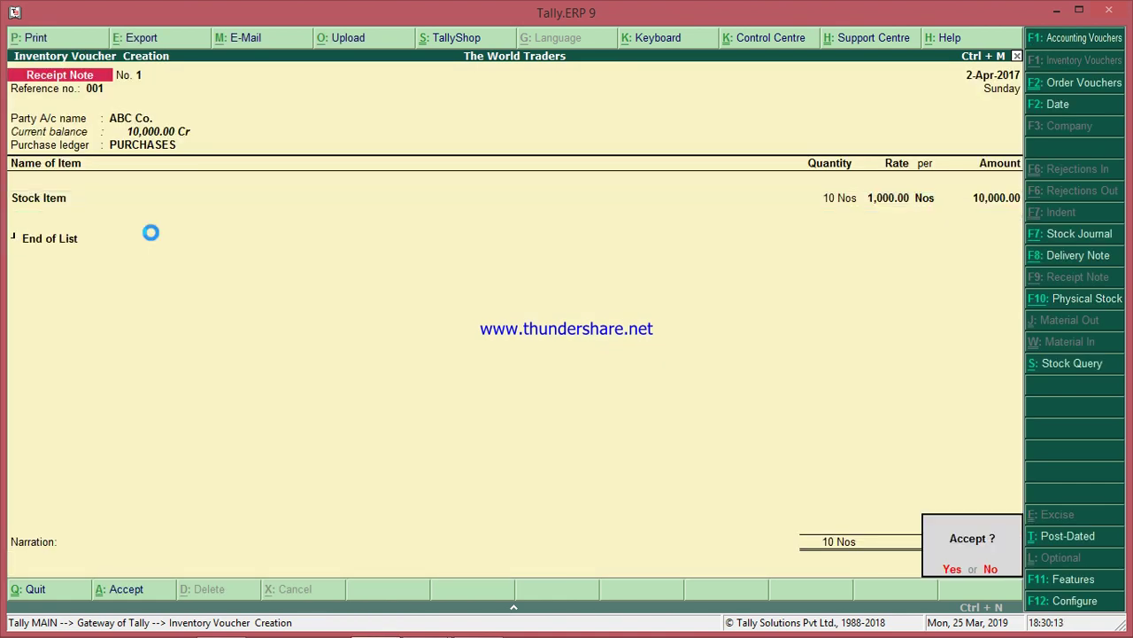
Step: Check the invoice entry stage in the Notepad notes, return to Tally, and quit inventory voucher creation
key(alt+Tab)
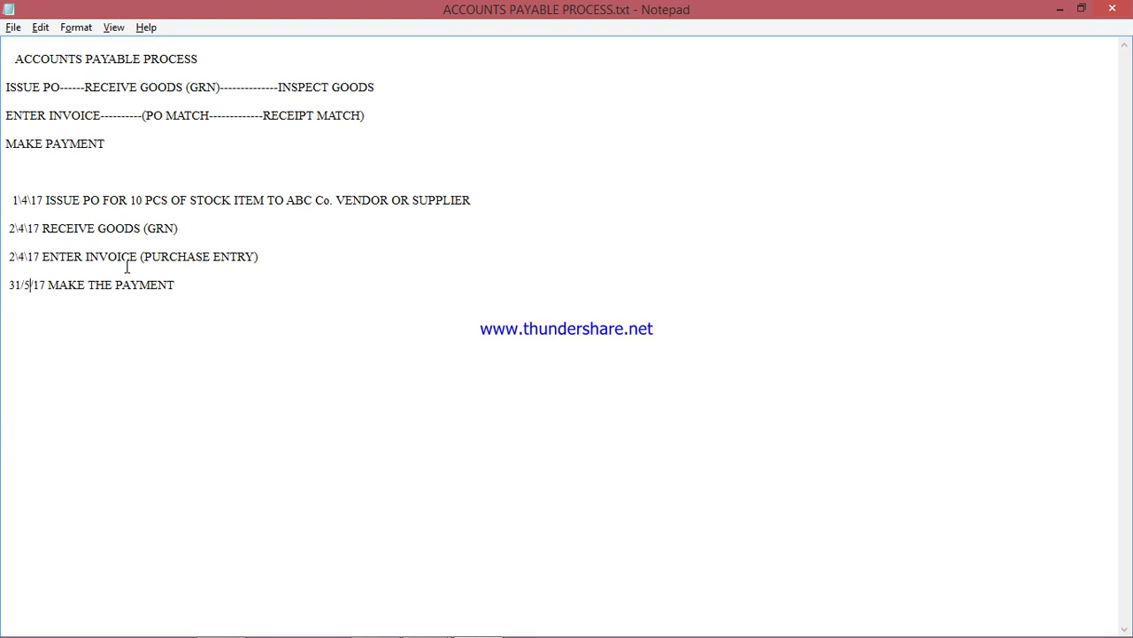
key(alt+Tab)
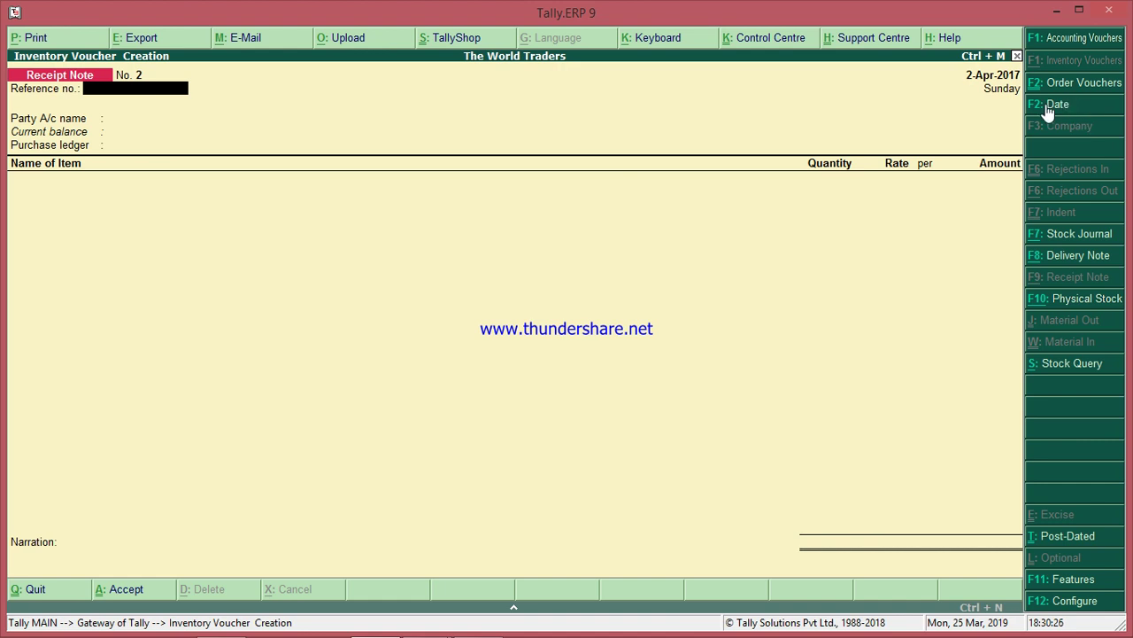
key(Escape)
key(y)
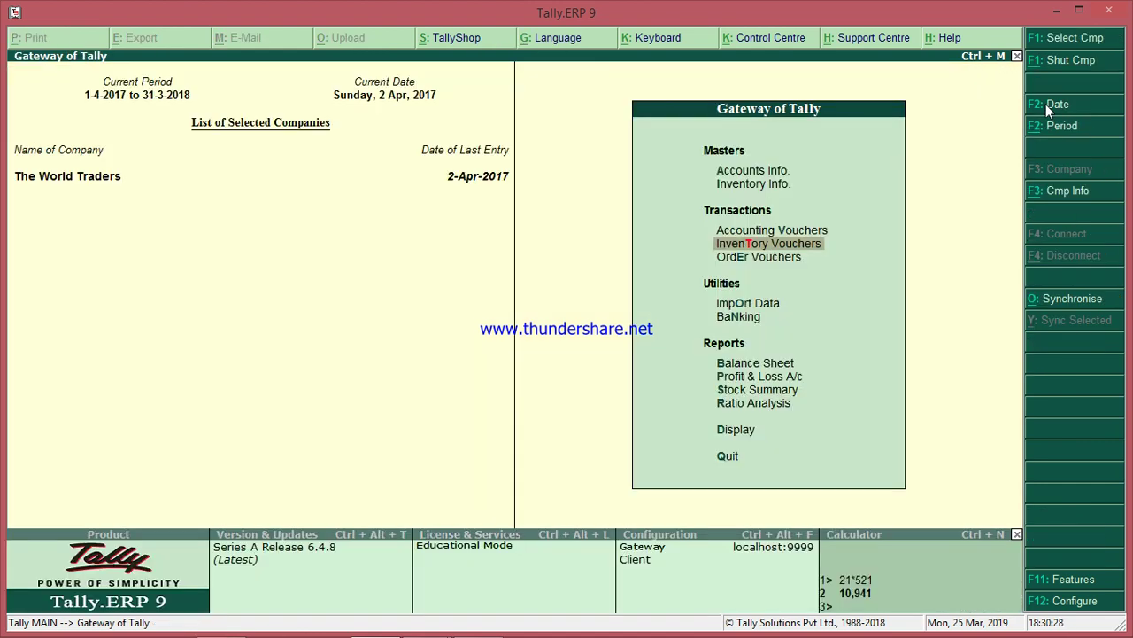
Step: Start an accounting voucher from the Gateway of Tally and change its type to Purchase
key(Up)
key(Up)
key(Down)
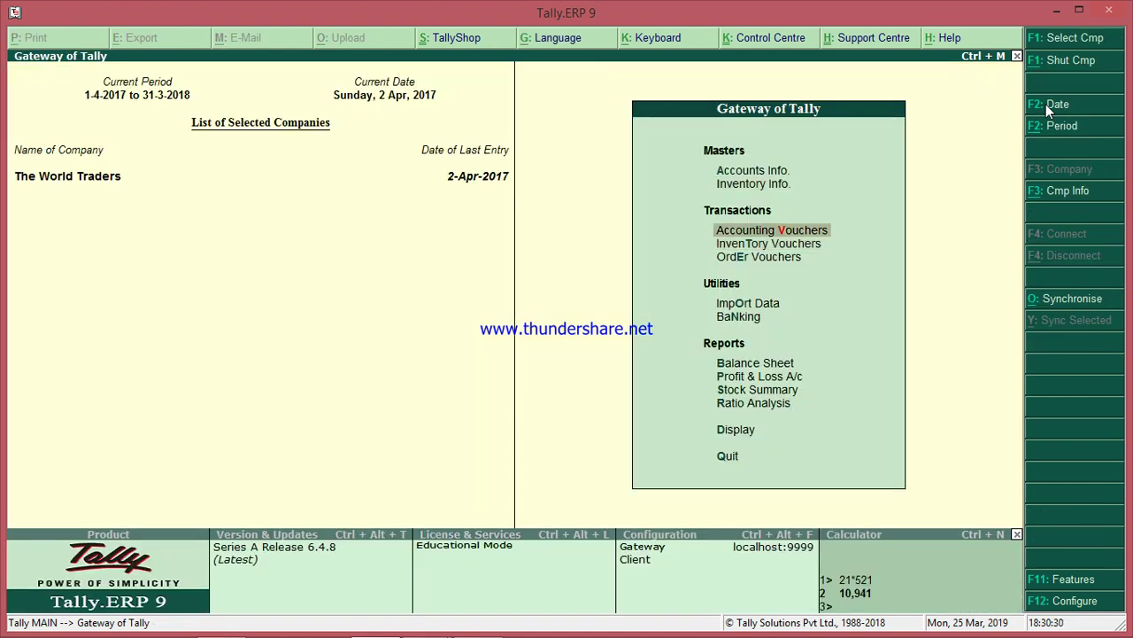
key(Return)
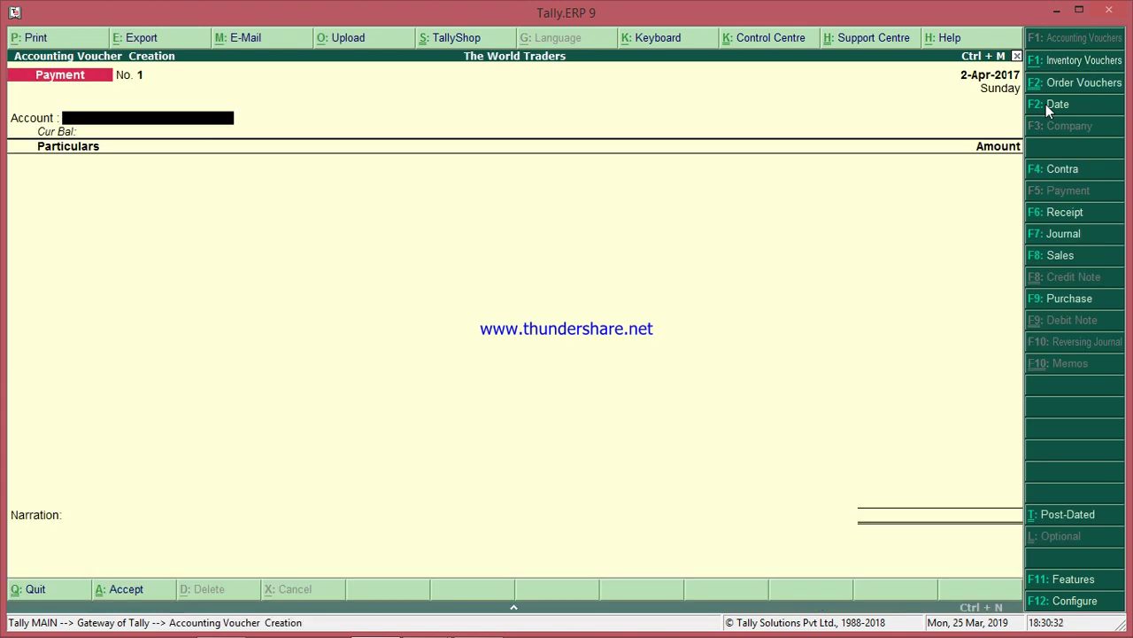
click(1065, 304)
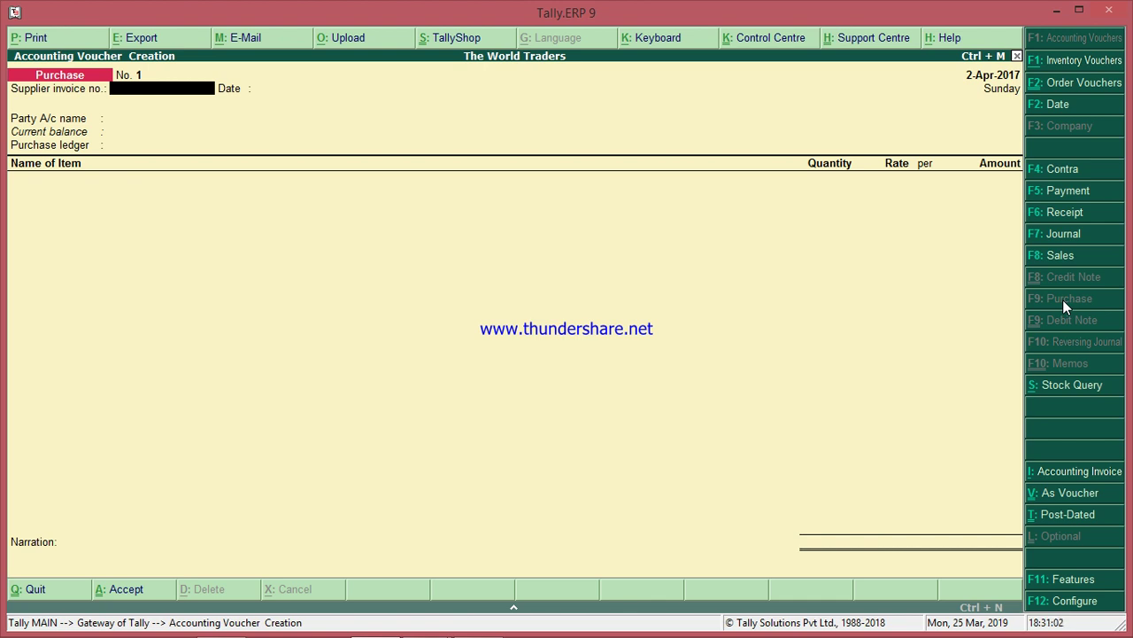
Step: Enter supplier invoice number 123 with the date 2-Apr-2017 and select ABC Co. as the purchase voucher's party
text(123)
key(Return)
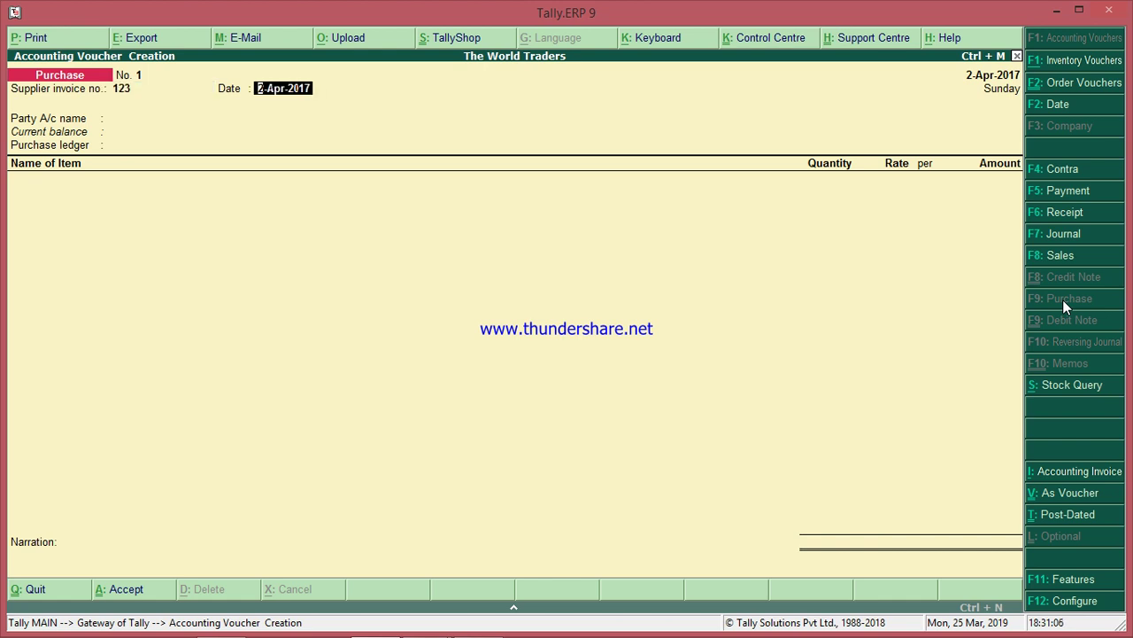
key(Return)
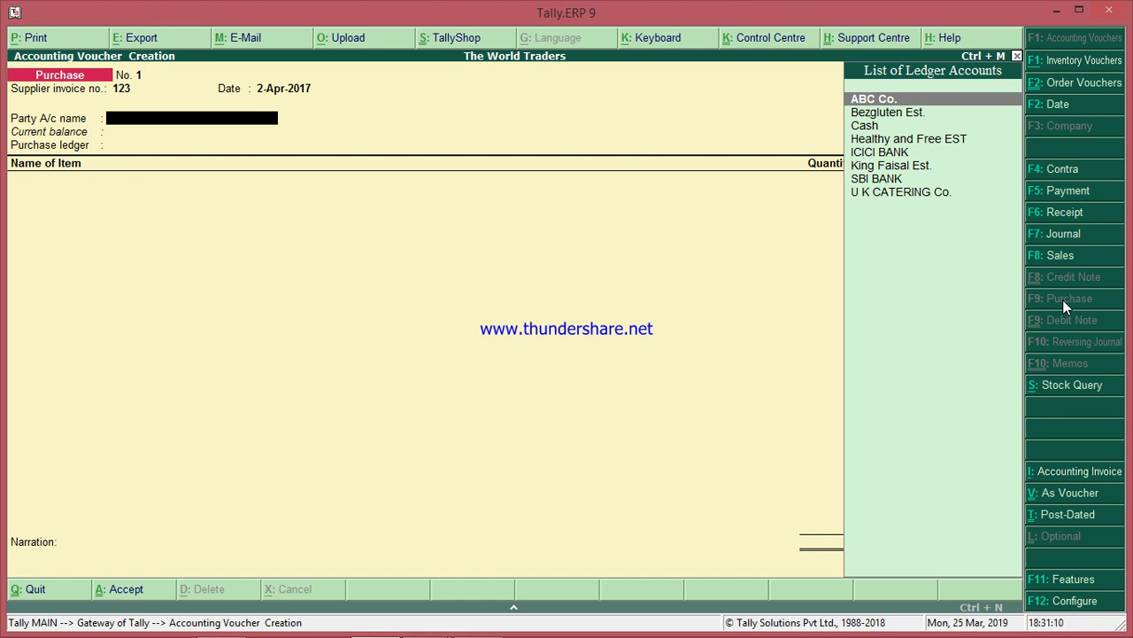
key(Return)
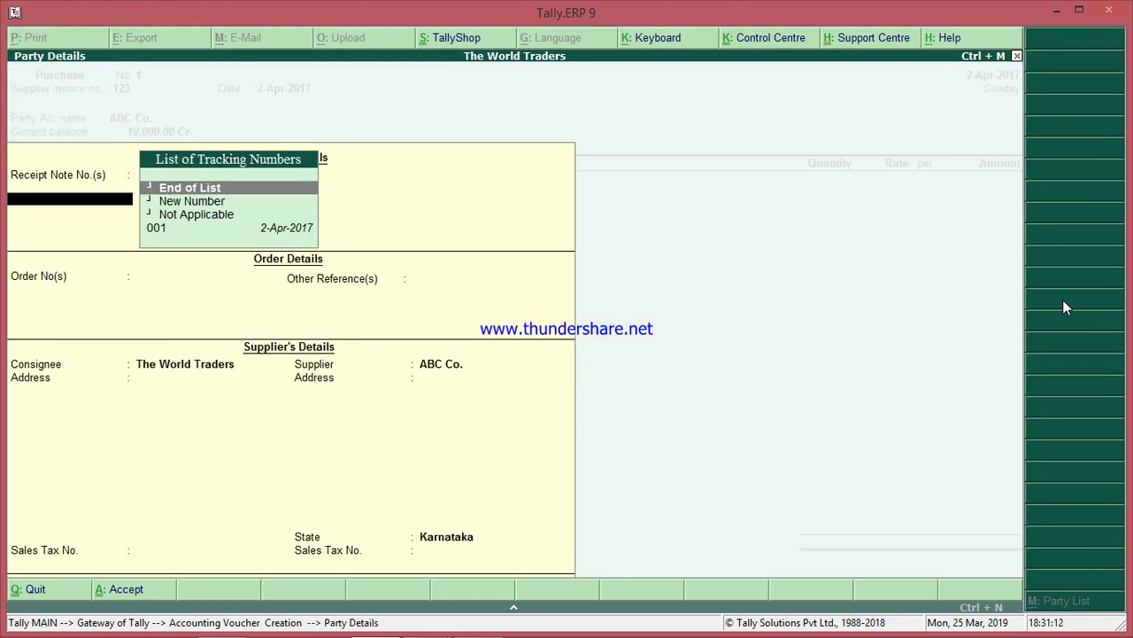
Step: Link the purchase voucher to receipt note 001 dated 2-Apr-2017 and keep the default order, consignee and supplier details
key(Down)
key(Down)
key(Down)
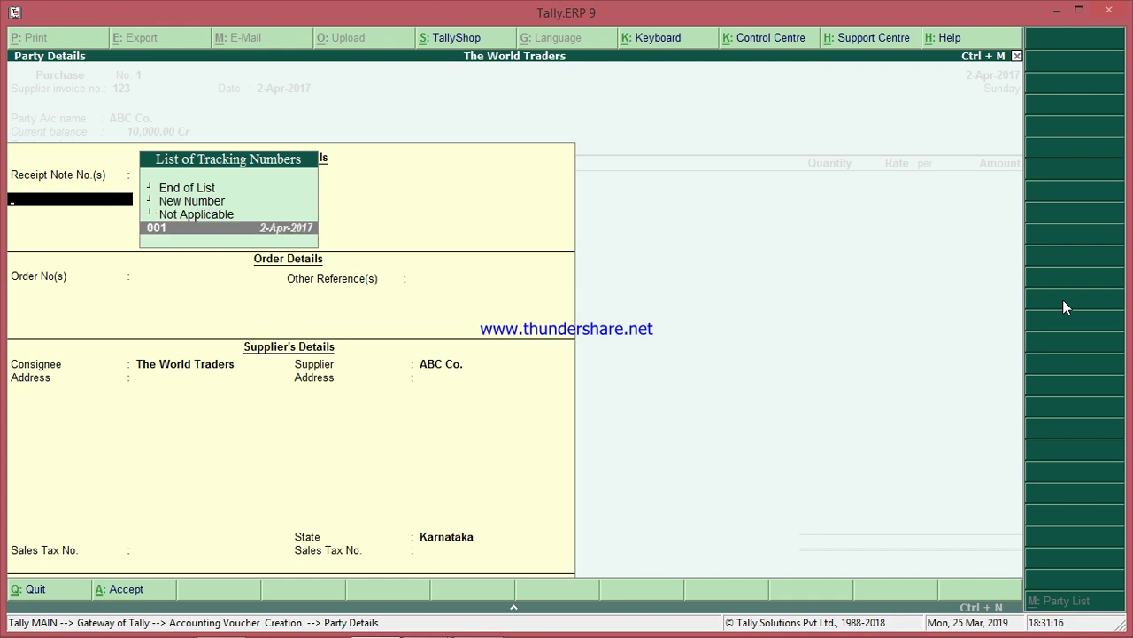
key(Return)
key(Return)
key(Return)
key(Return)
key(Return)
key(Return)
key(Return)
key(Return)
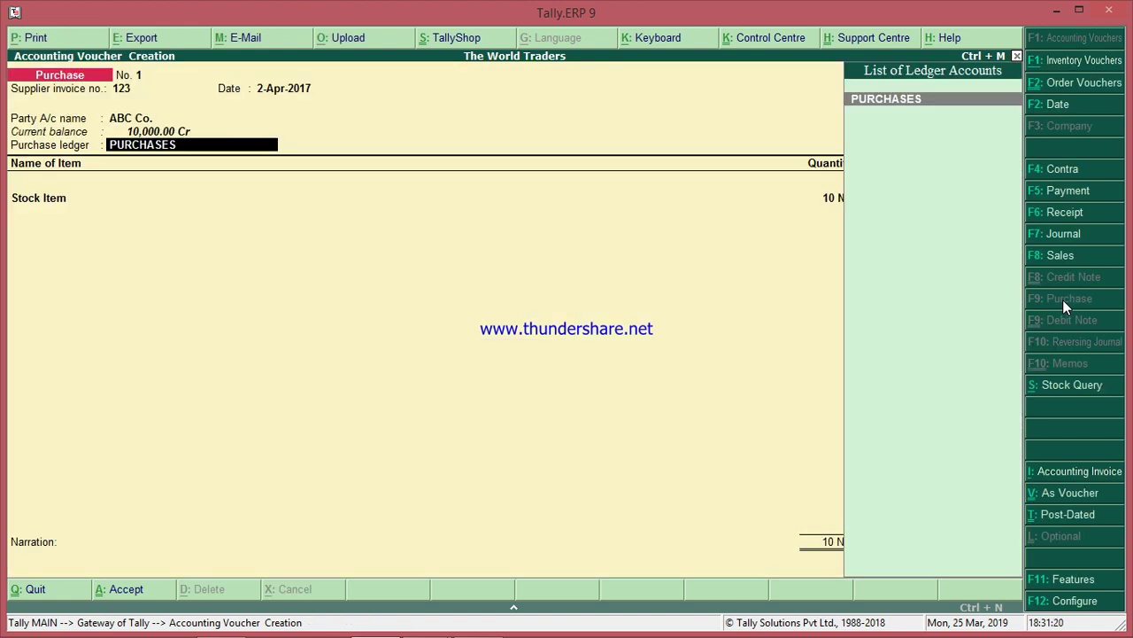
Step: Keep the PURCHASES ledger and confirm Stock Item's allocation of 10 Nos at 1,000.00 against tracking number 001 and order 001
key(Return)
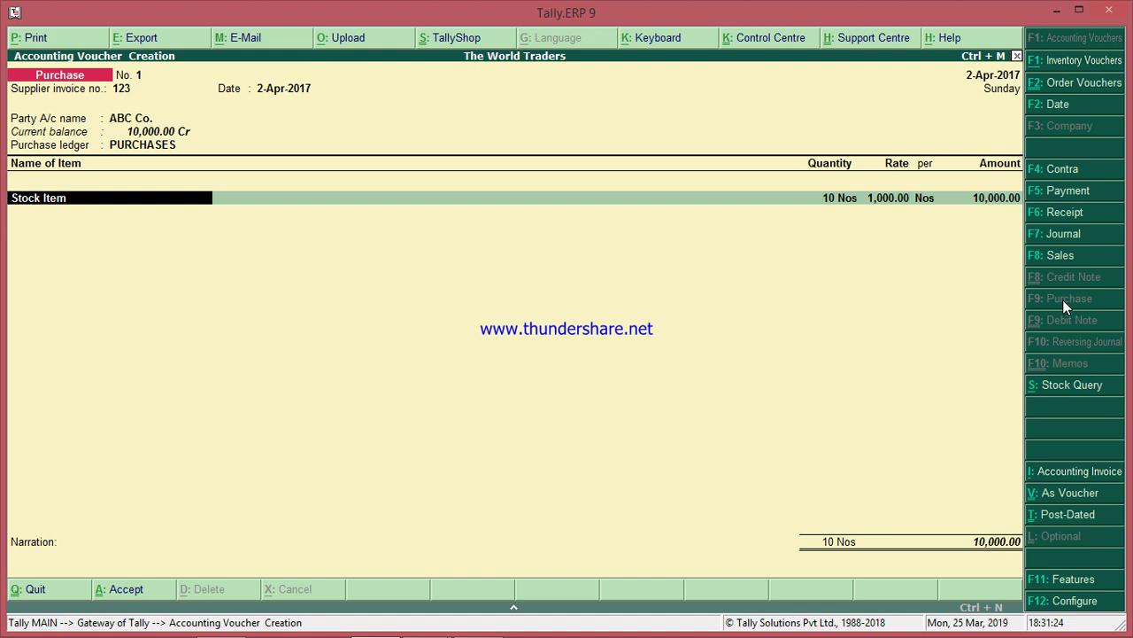
key(Return)
key(Return)
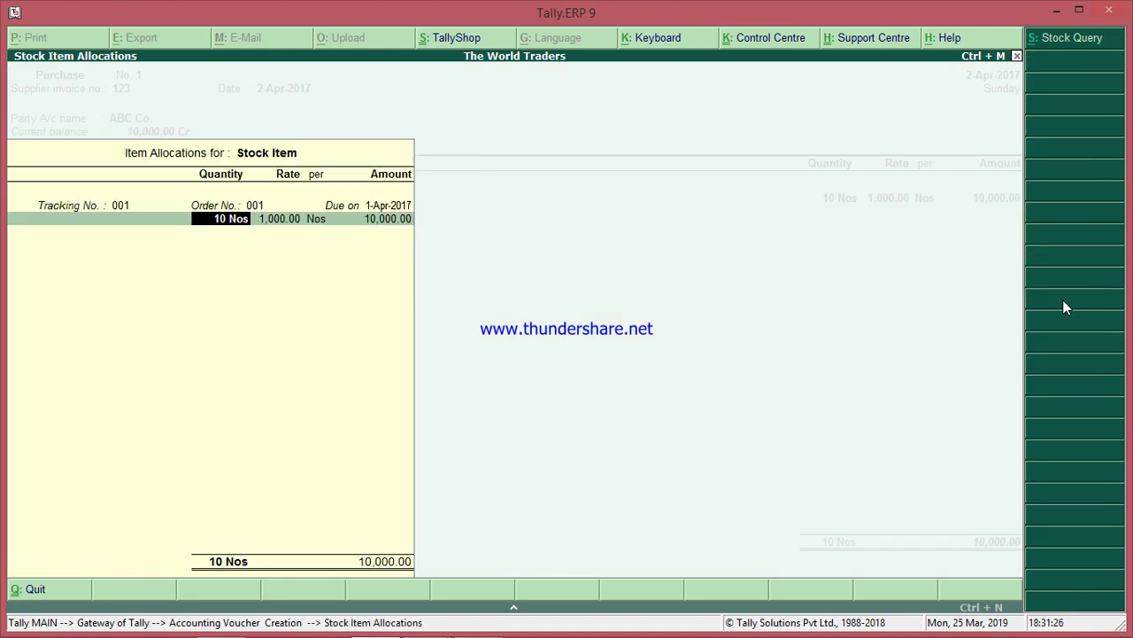
key(Return)
key(Return)
key(Return)
key(Return)
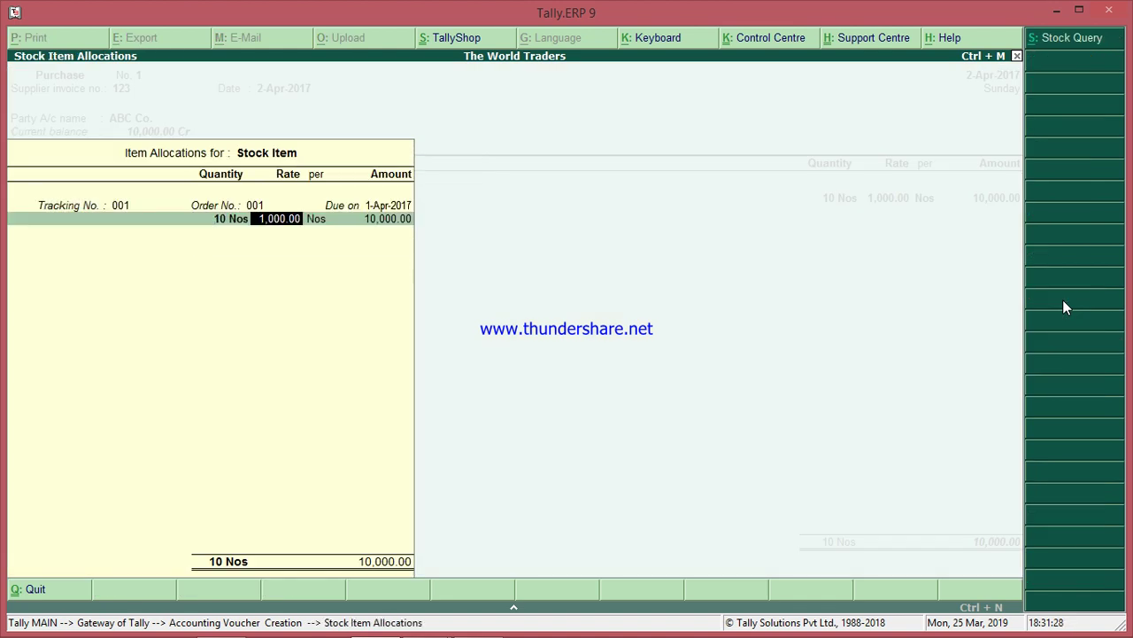
key(Return)
key(Return)
key(Return)
key(Return)
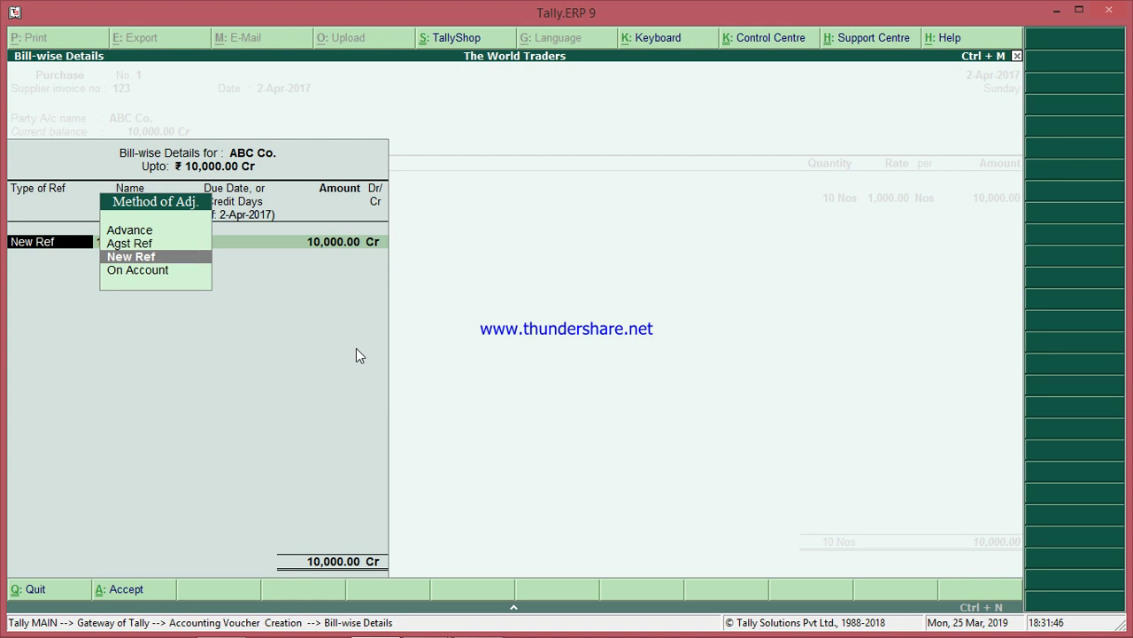
Step: Record the 10,000.00 Cr bill as New Ref 123 without a due date, and accept the purchase voucher
key(Return)
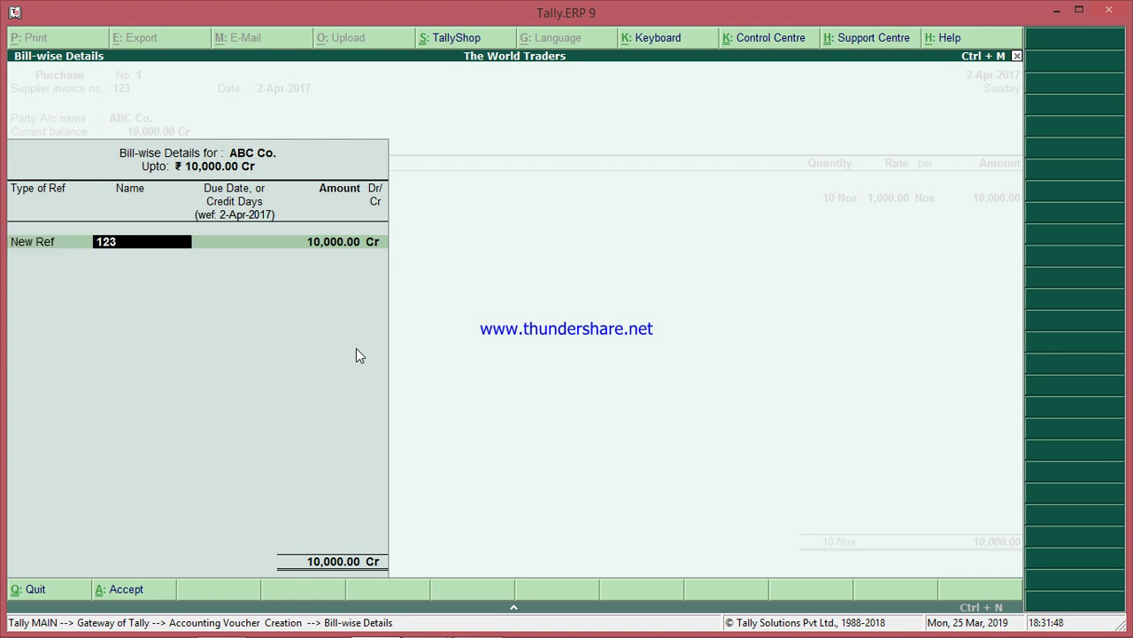
key(Return)
key(Return)
key(Return)
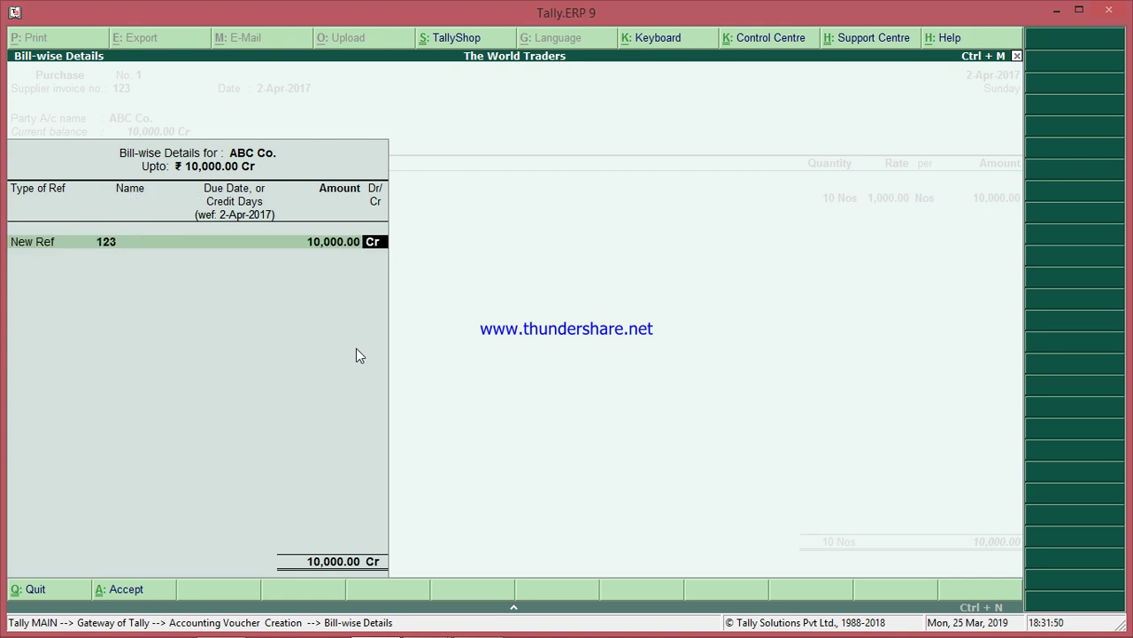
key(Return)
key(Return)
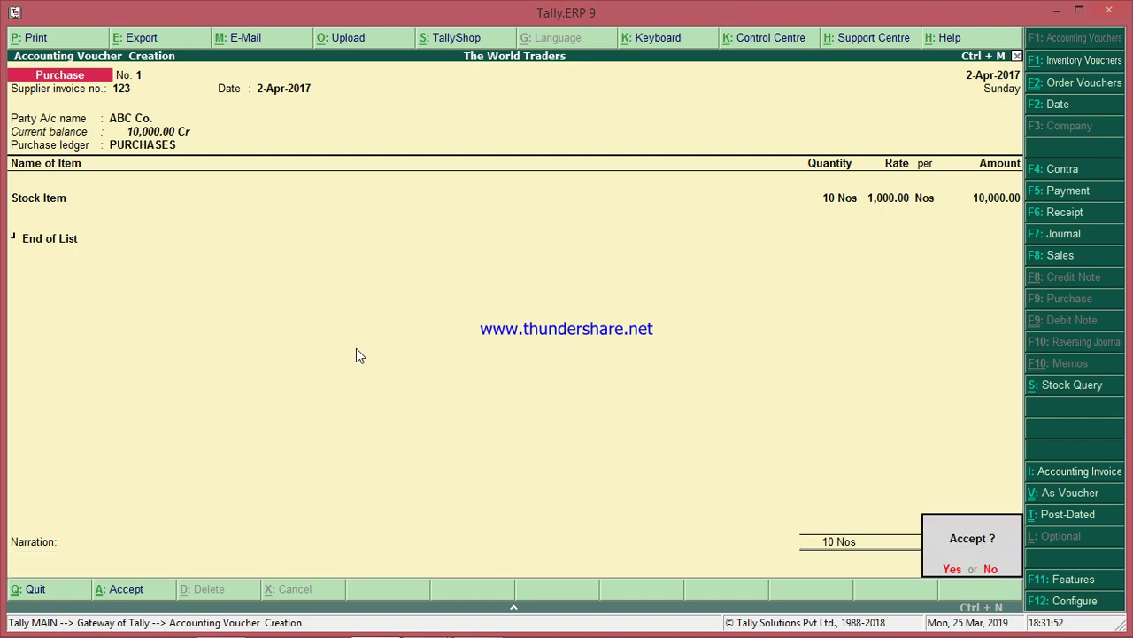
key(Return)
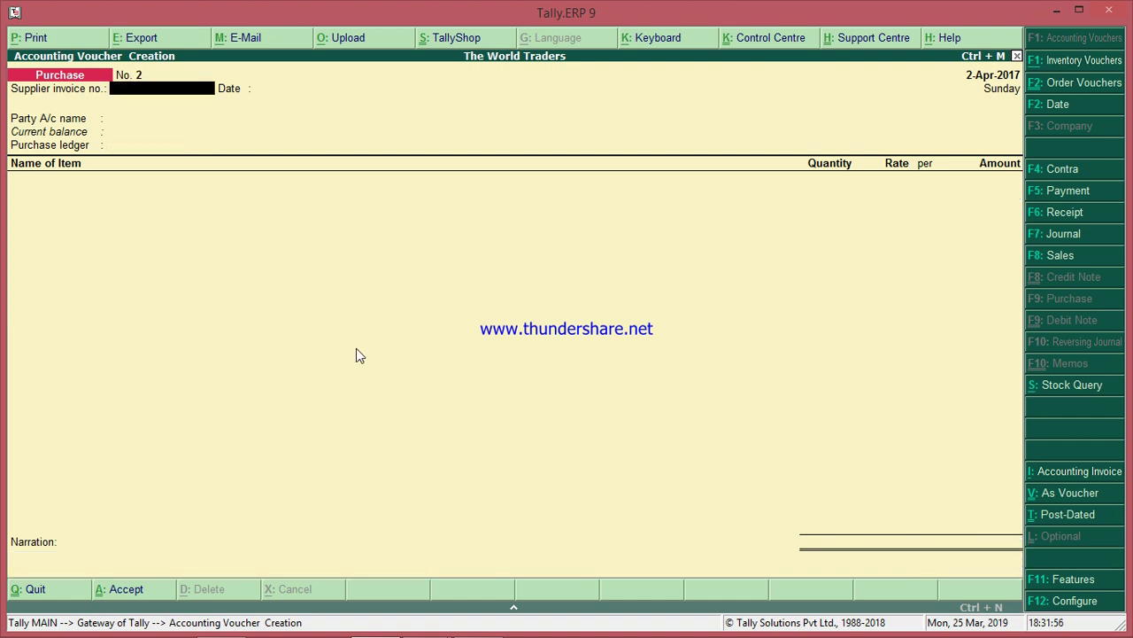
Step: Check the payment stage in the Notepad notes, return to Tally, and quit accounting voucher creation
key(alt+Tab)
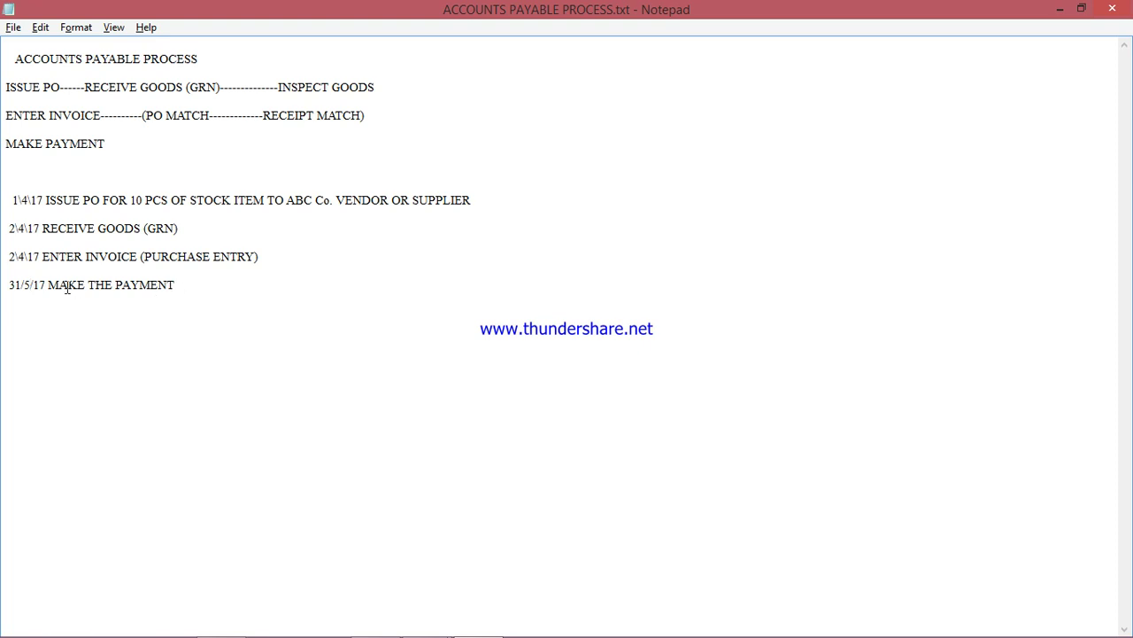
key(alt+Tab)
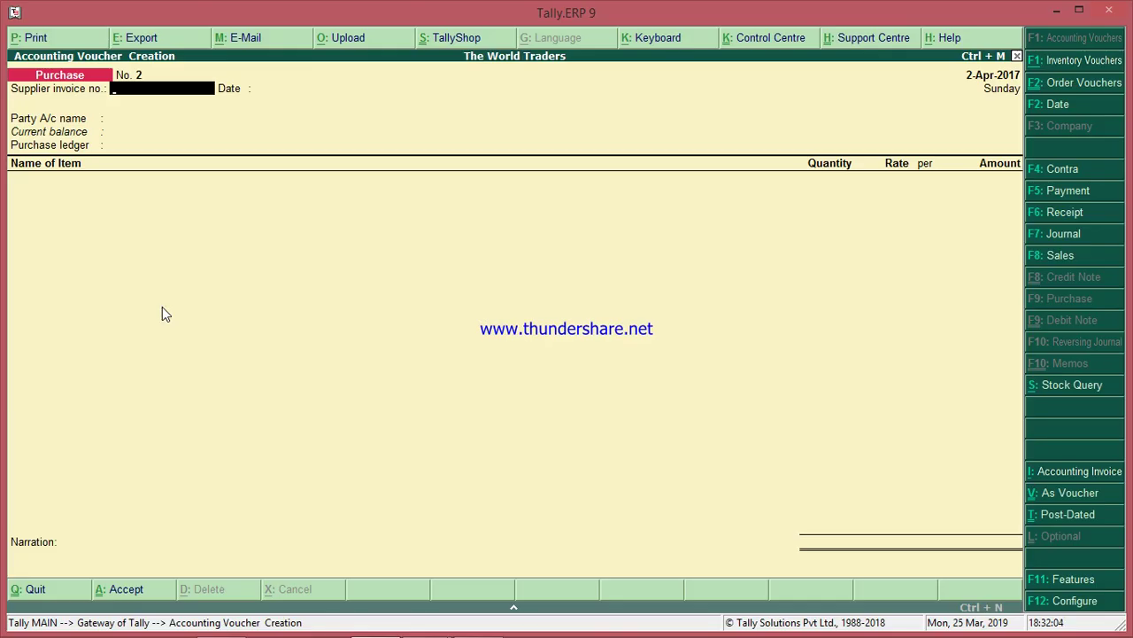
key(Escape)
key(Return)
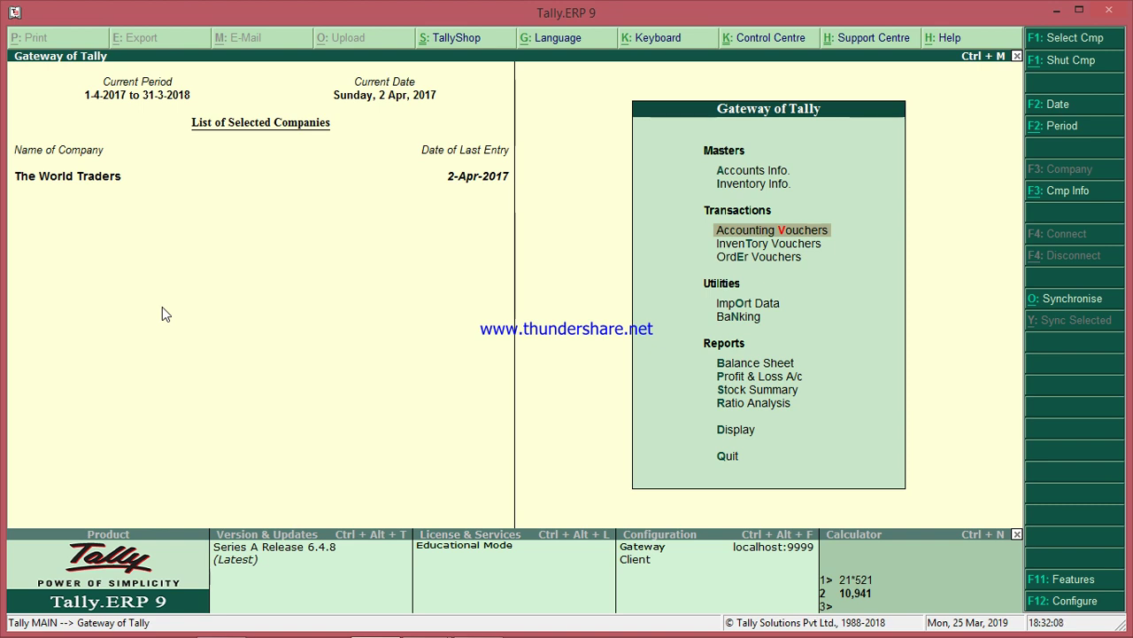
Step: Start another accounting voucher from the Gateway of Tally and change its type to Payment
key(Up)
key(Down)
key(Return)
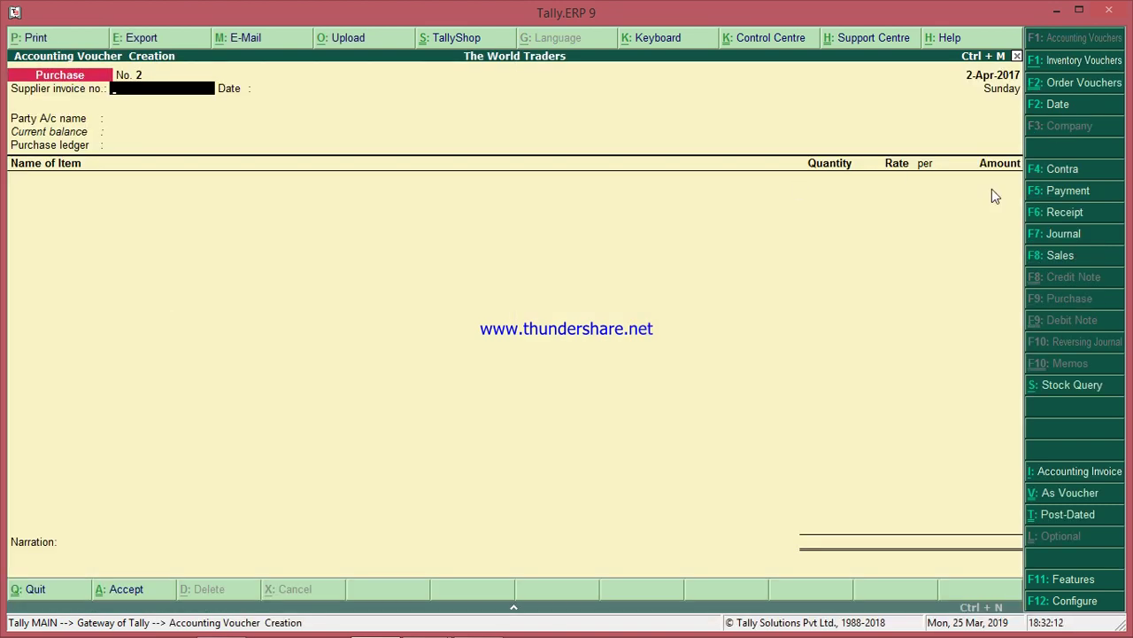
click(1067, 190)
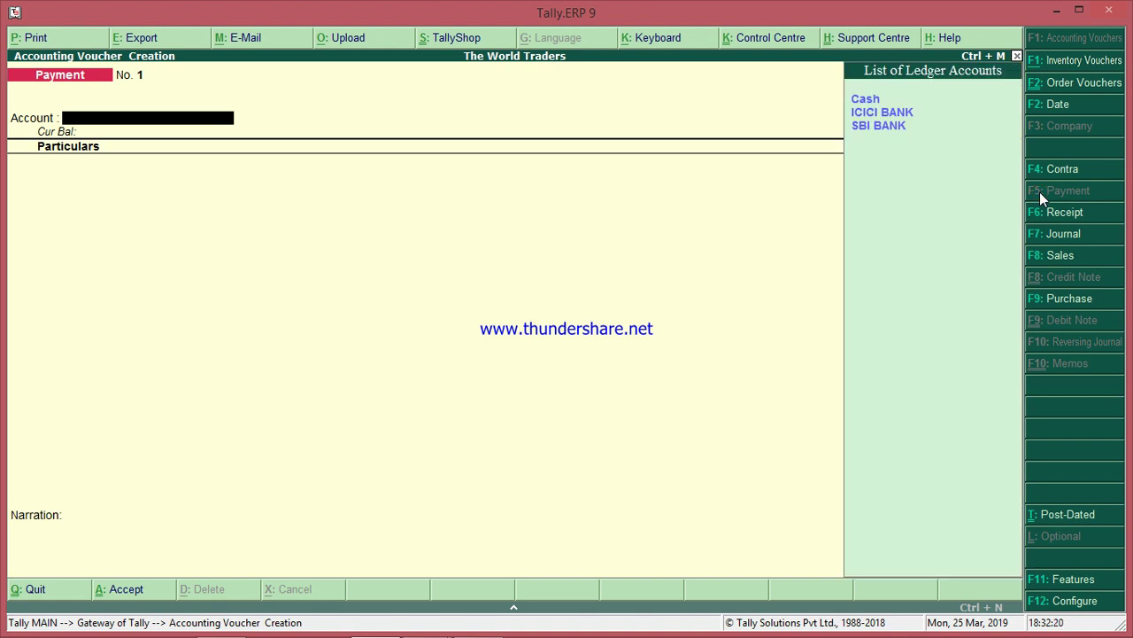
Step: Enter a payment of 9000 to ABC Co. from the ICICI BANK account
key(Down)
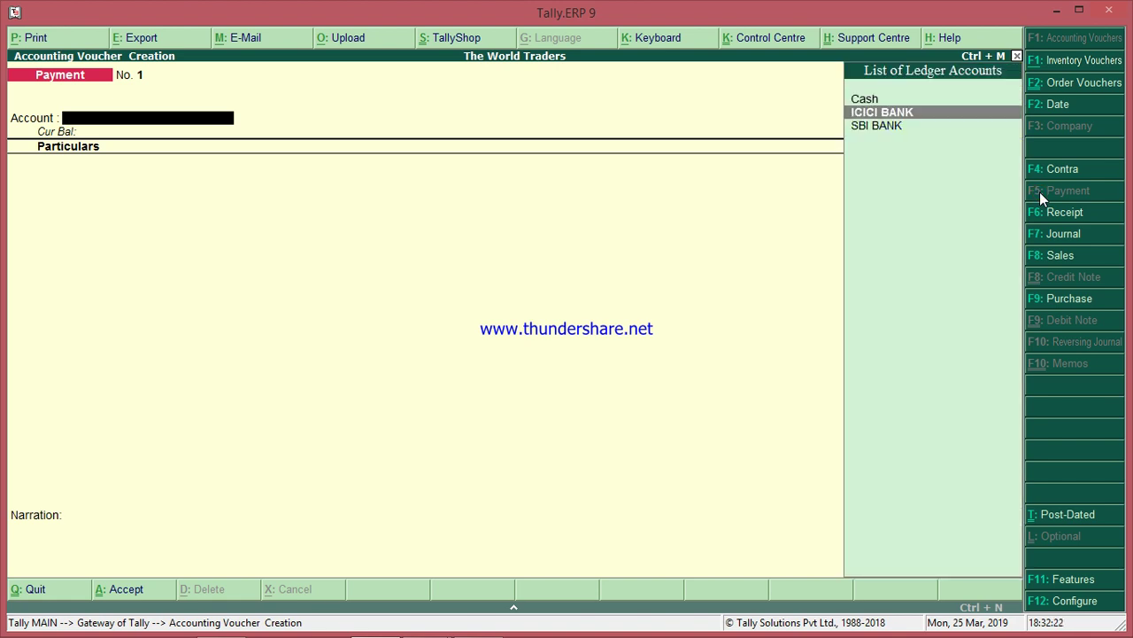
key(Return)
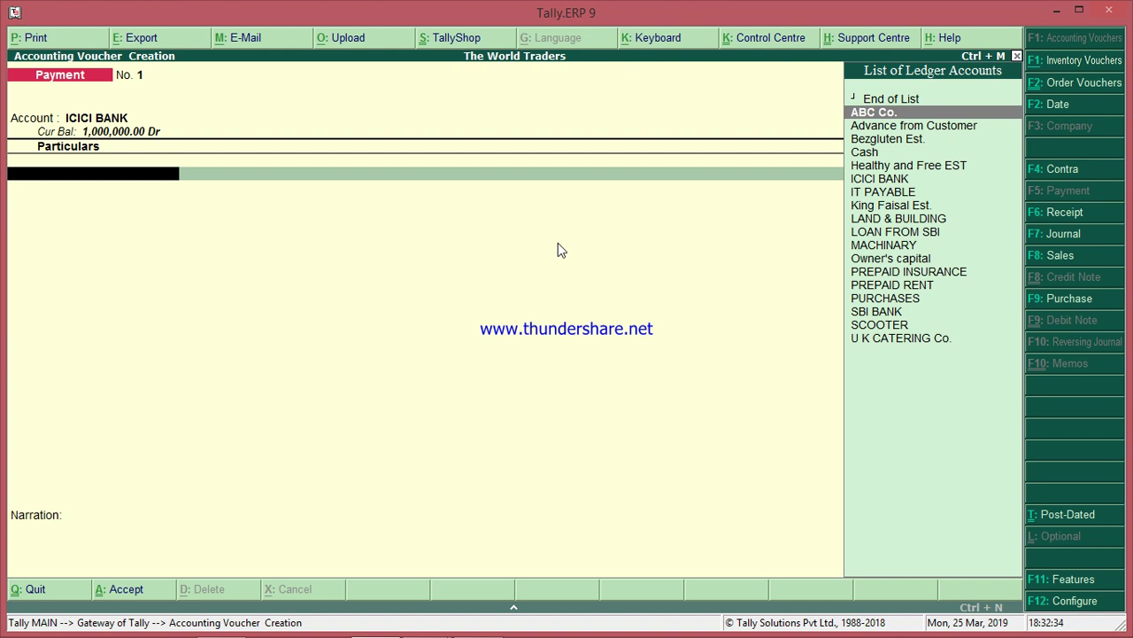
key(Return)
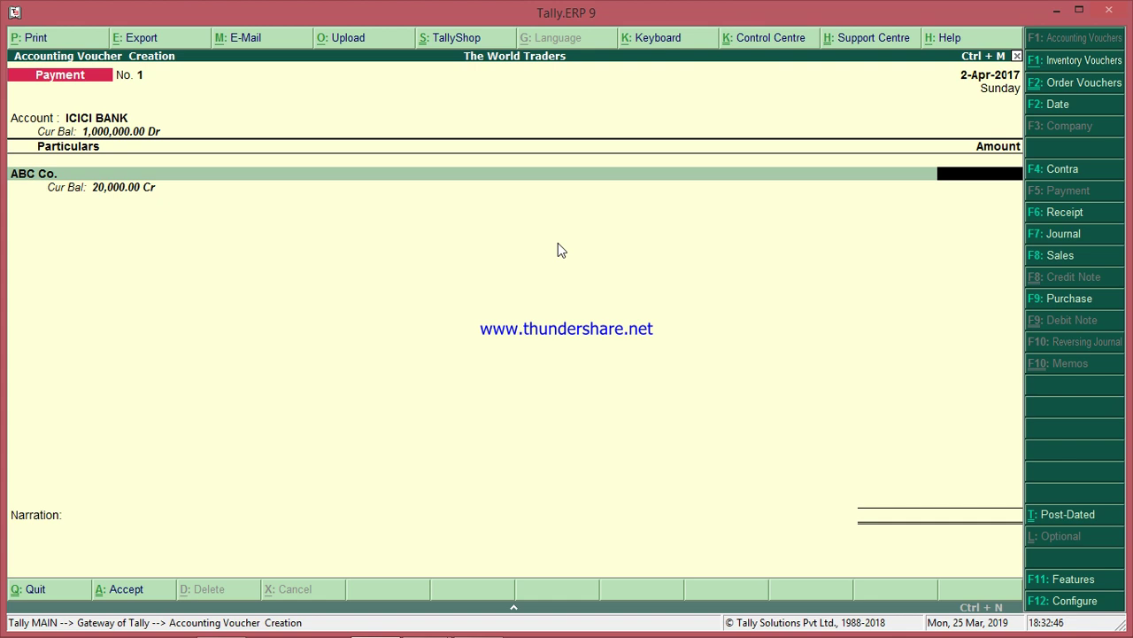
text(9000)
key(Return)
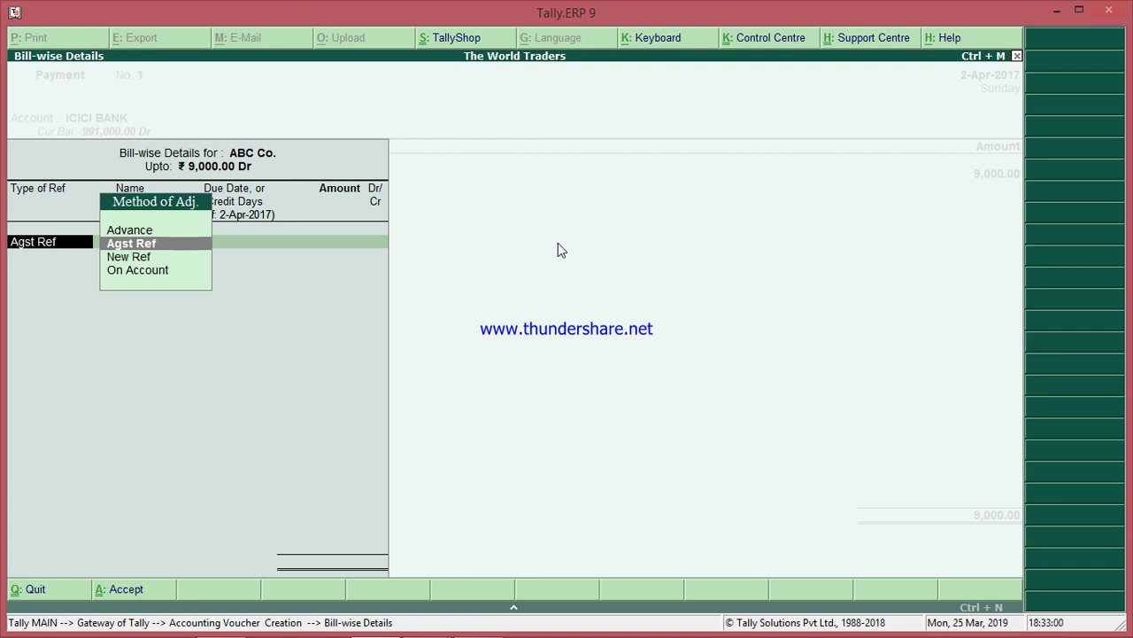
Step: Allocate the 9,000.00 Dr payment to ABC Co. as Agst Ref against pending bill 123 dated 2-Apr-2017
key(Up)
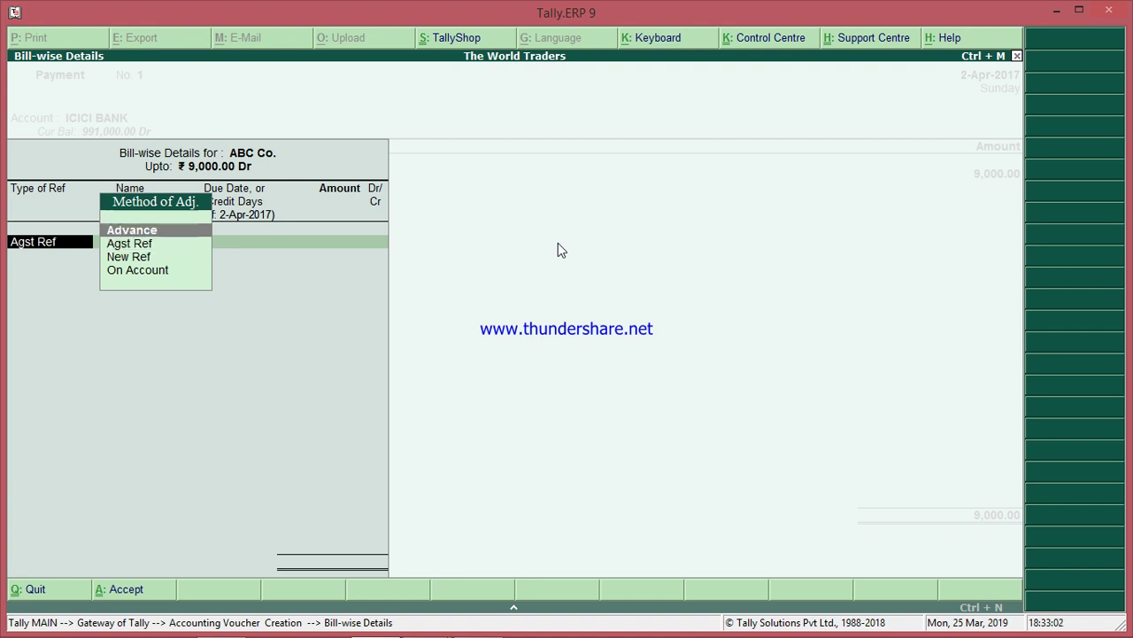
key(Down)
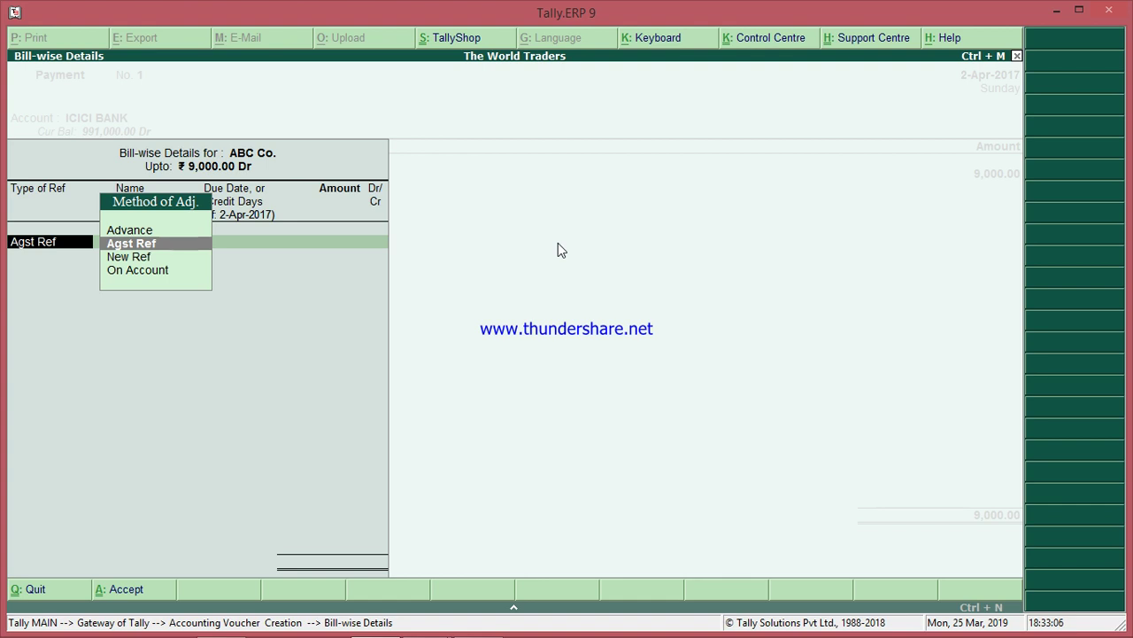
key(Return)
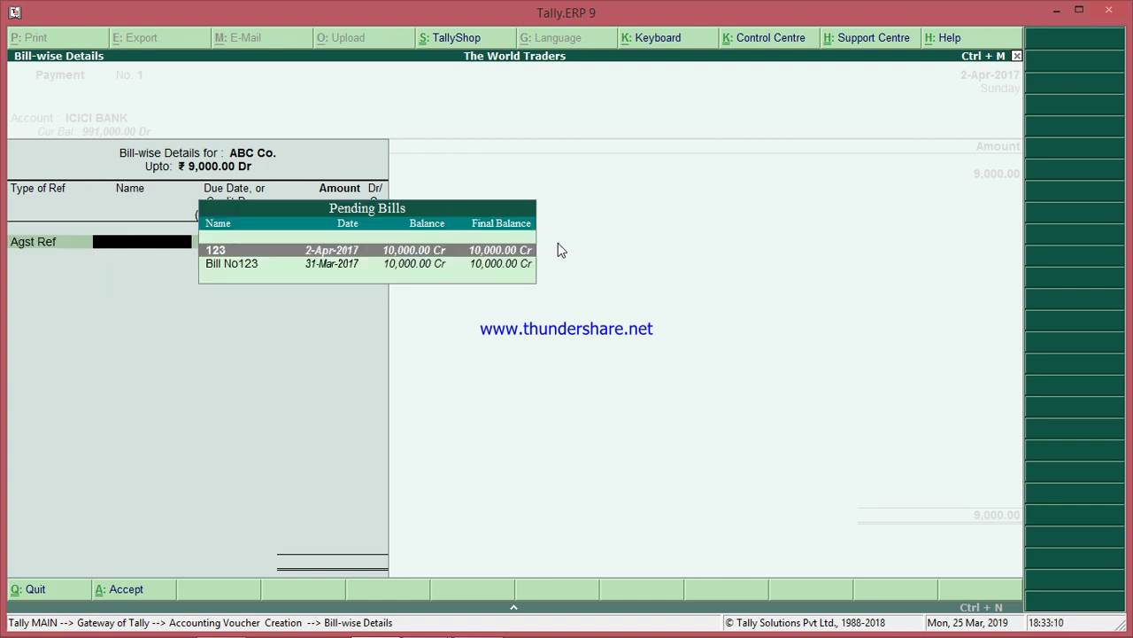
key(Down)
key(Up)
key(Down)
key(Up)
key(Down)
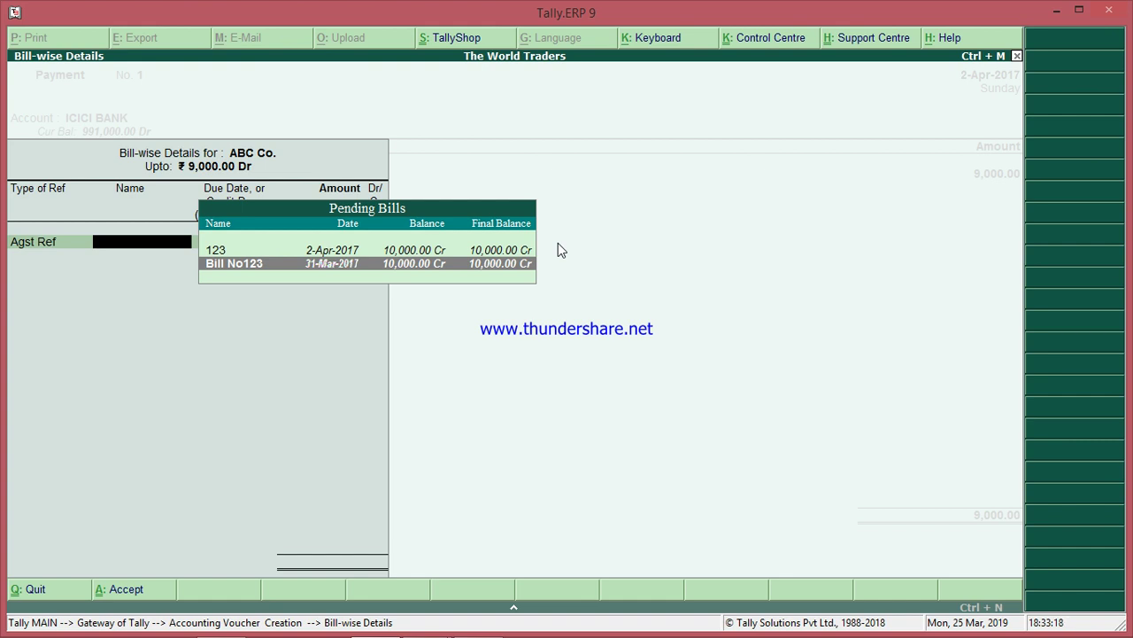
key(Up)
key(Down)
key(Up)
key(Down)
key(Up)
key(Down)
key(Up)
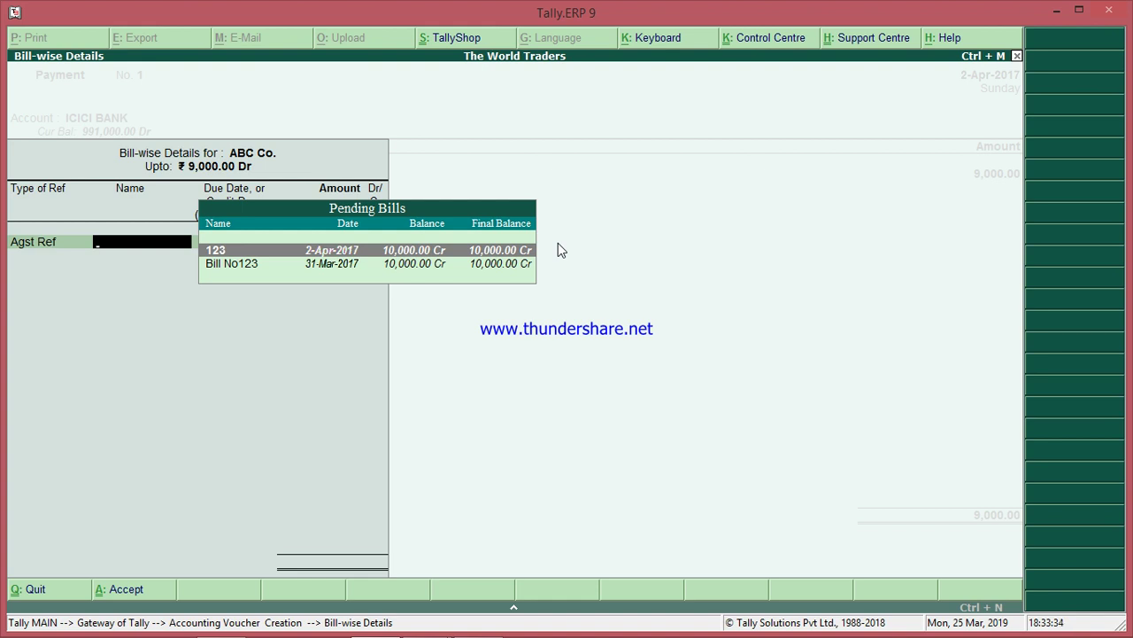
key(Return)
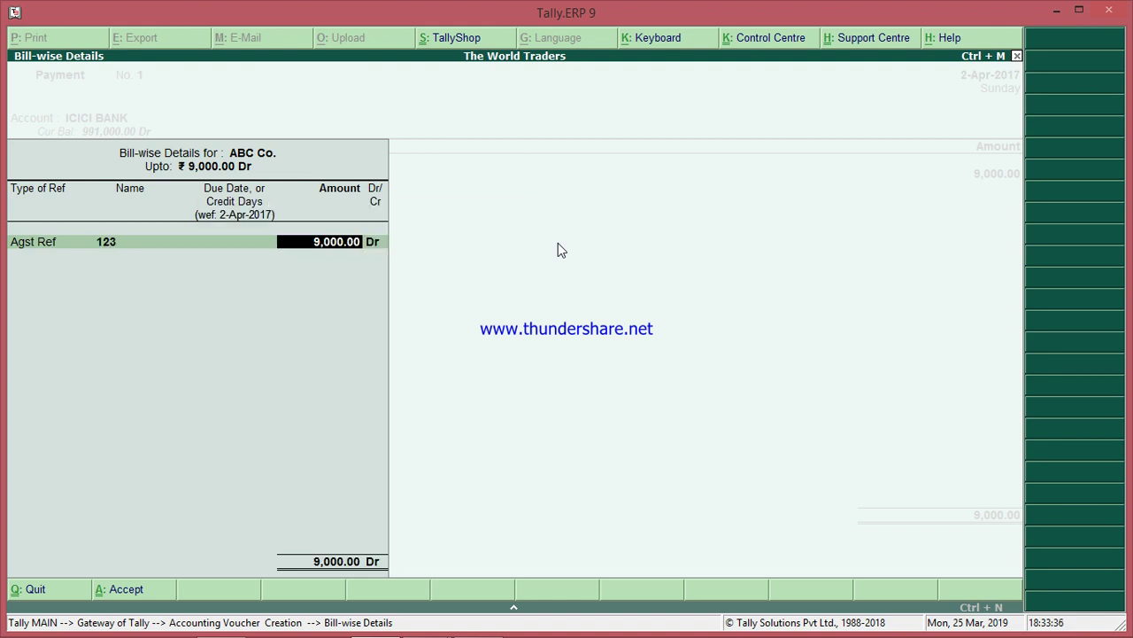
key(Return)
key(Return)
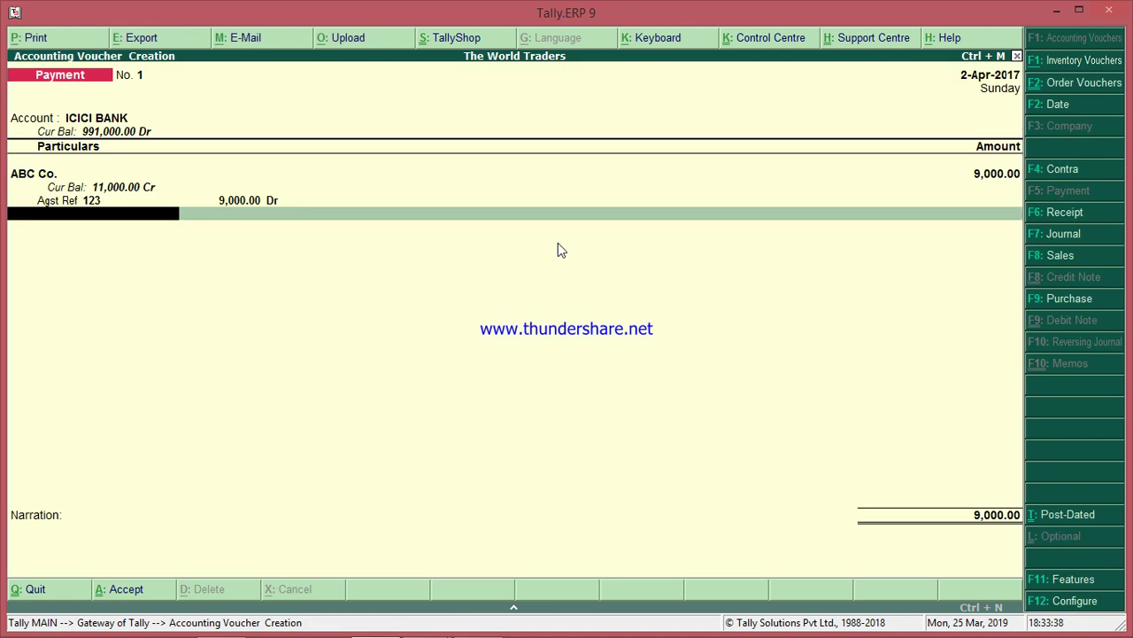
Step: Enter the narration "being partial payment made" and accept the payment voucher
key(Return)
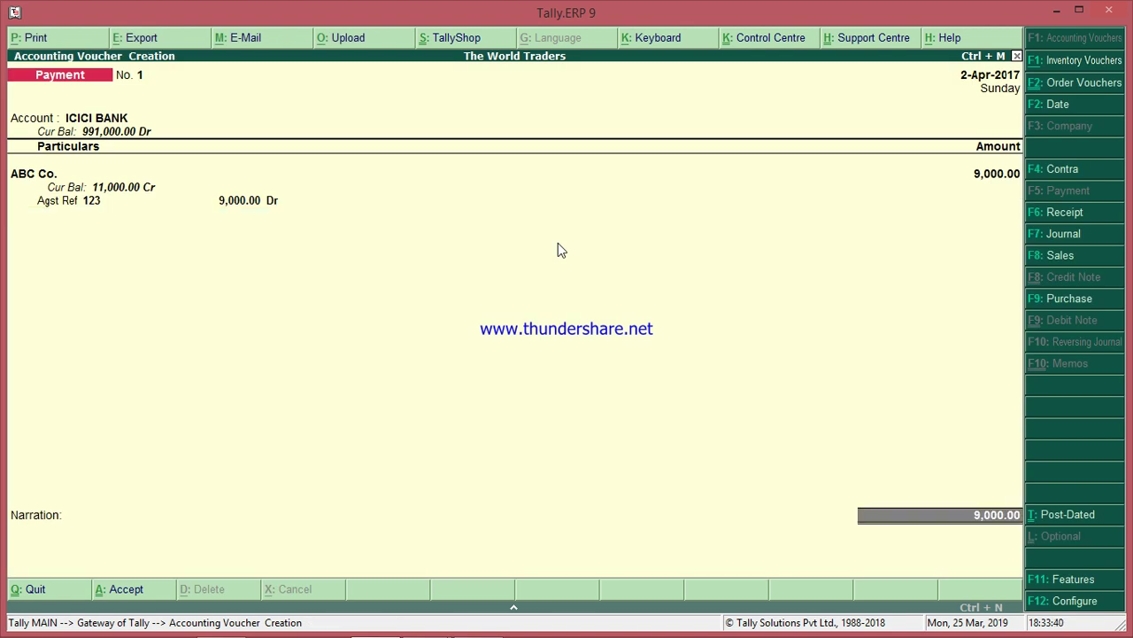
key(Return)
key(Return)
key(Return)
key(Return)
key(Return)
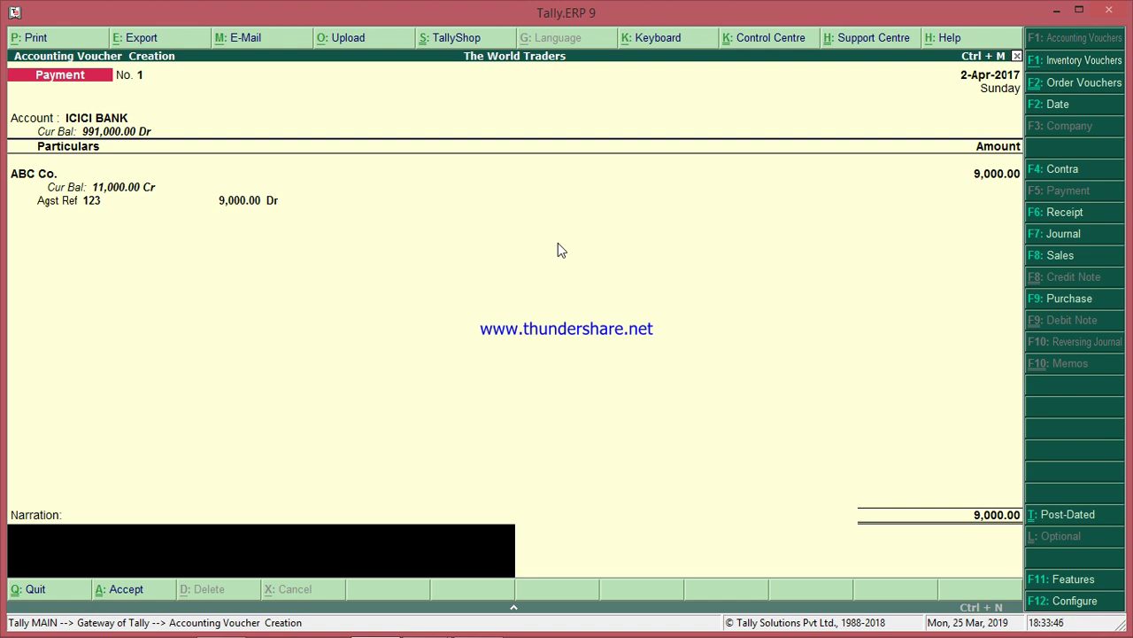
text(being partial payment made)
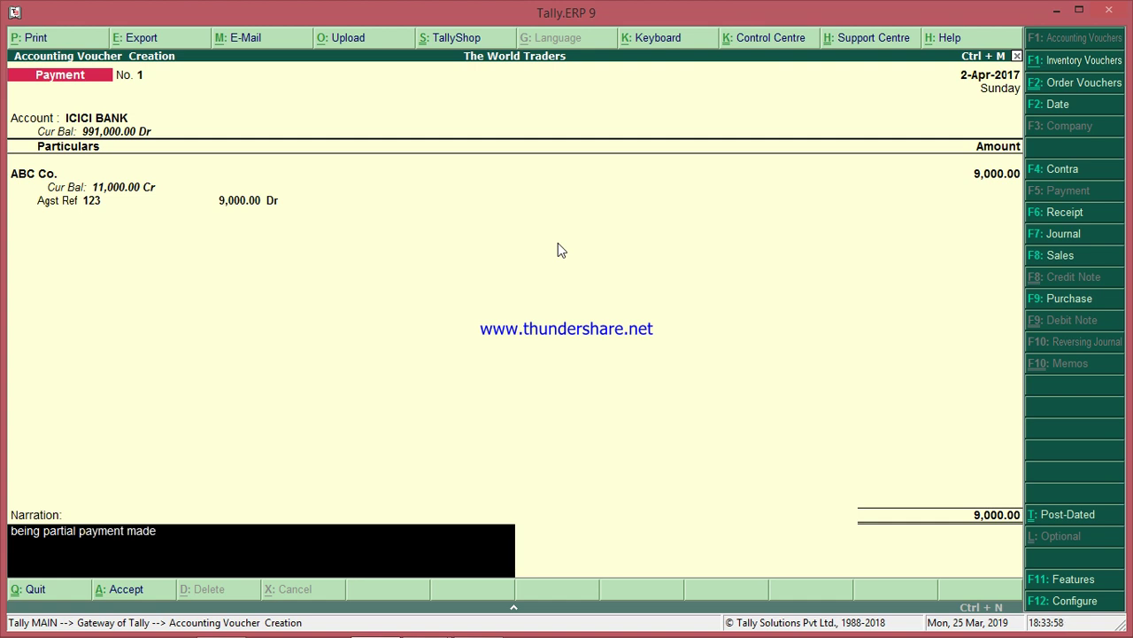
key(Return)
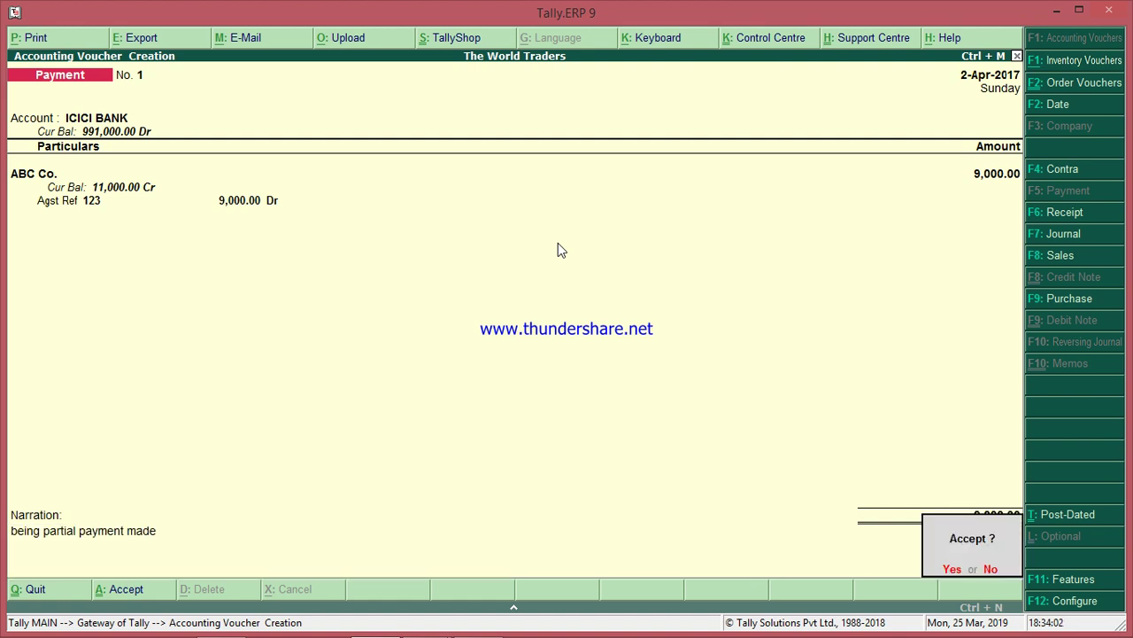
key(Return)
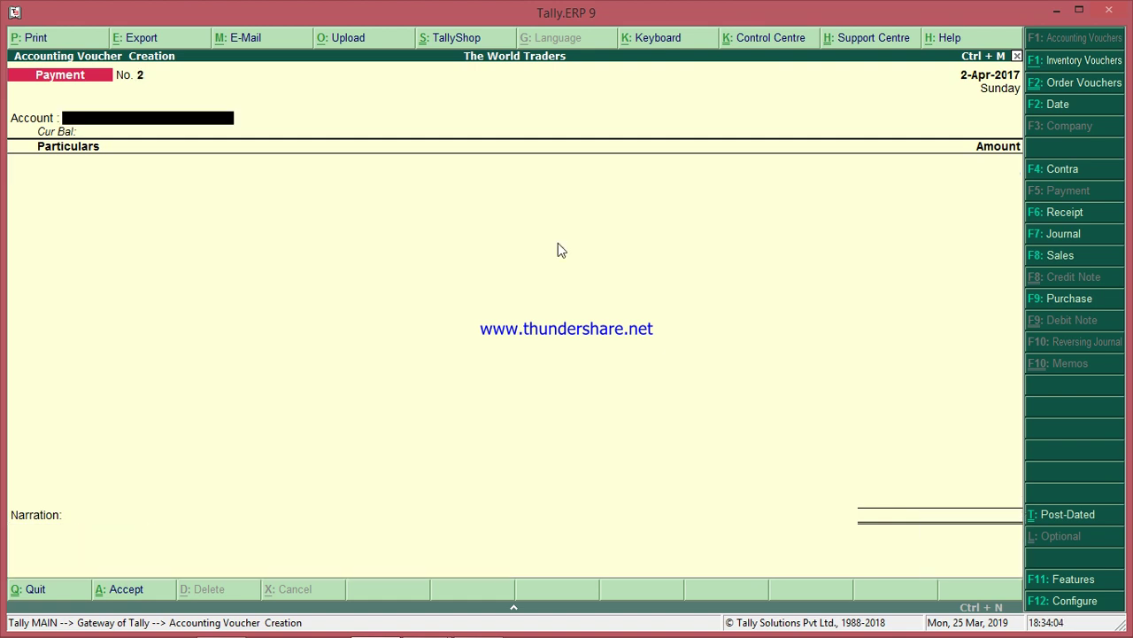
Step: Quit payment voucher creation, check the payment stage in the Notepad notes, and return to Tally
key(Escape)
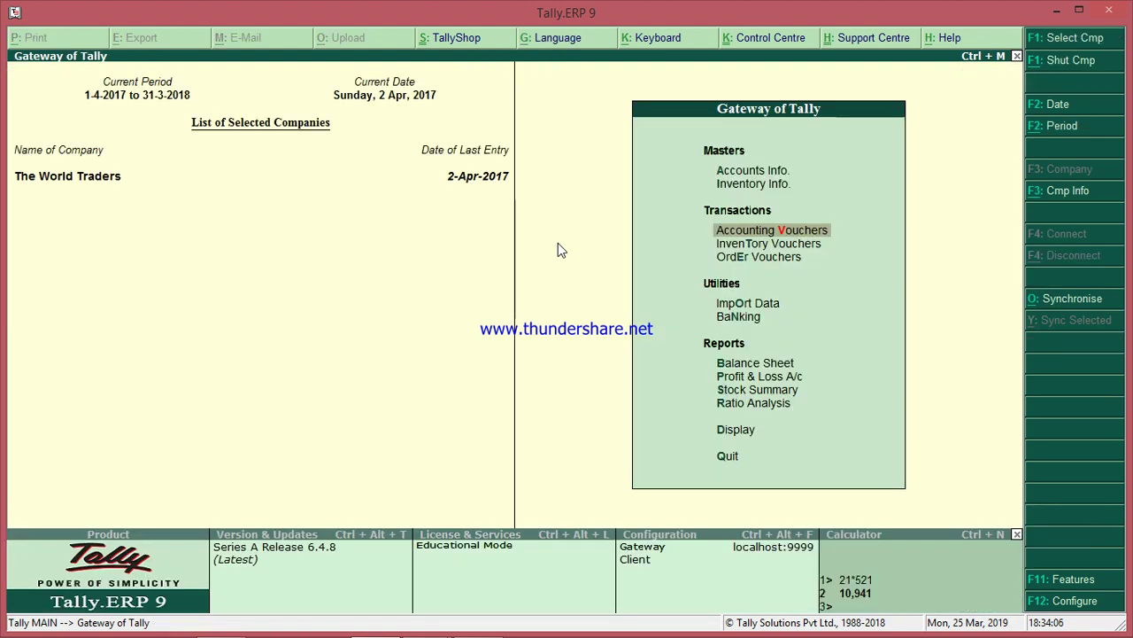
key(alt+Tab)
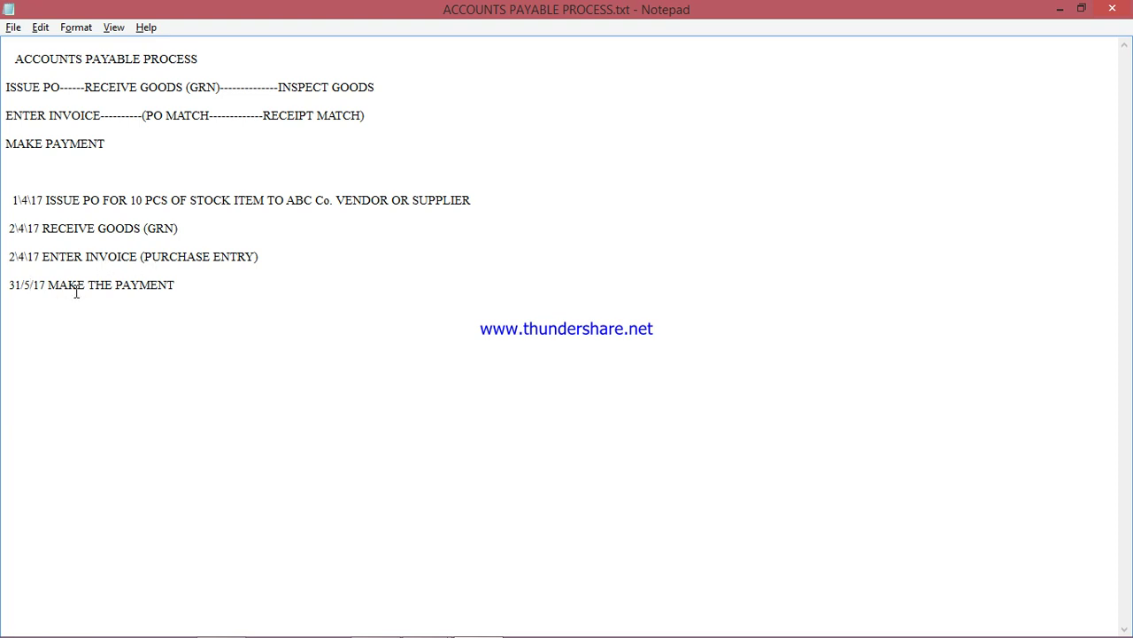
key(alt+Tab)
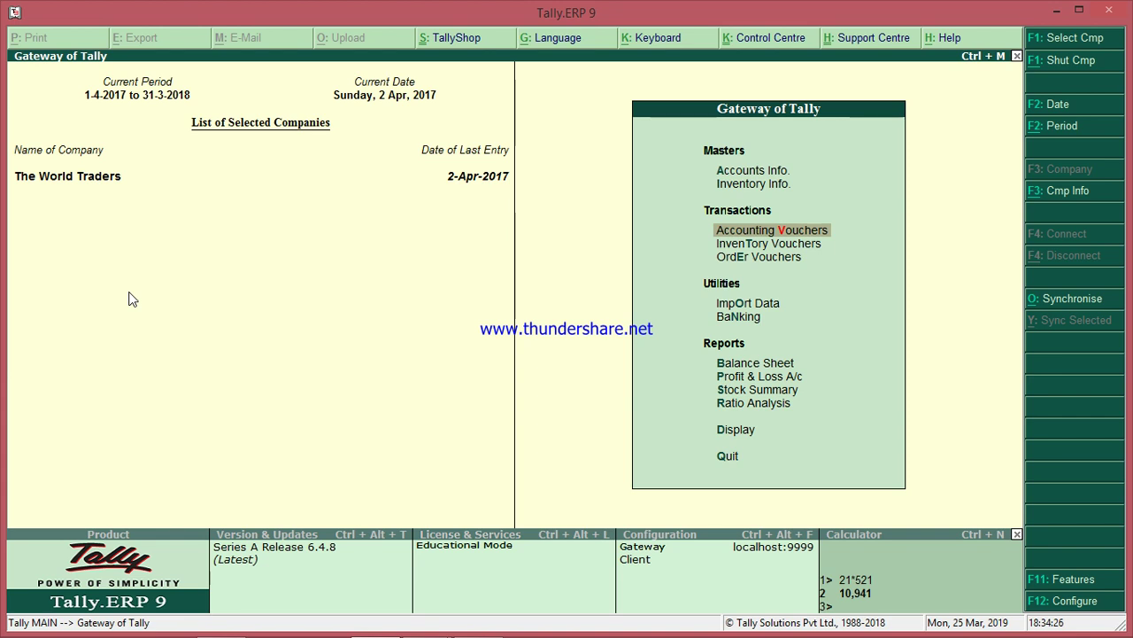
Step: Display the outstanding Bills Payable report for The World Traders
key(Down)
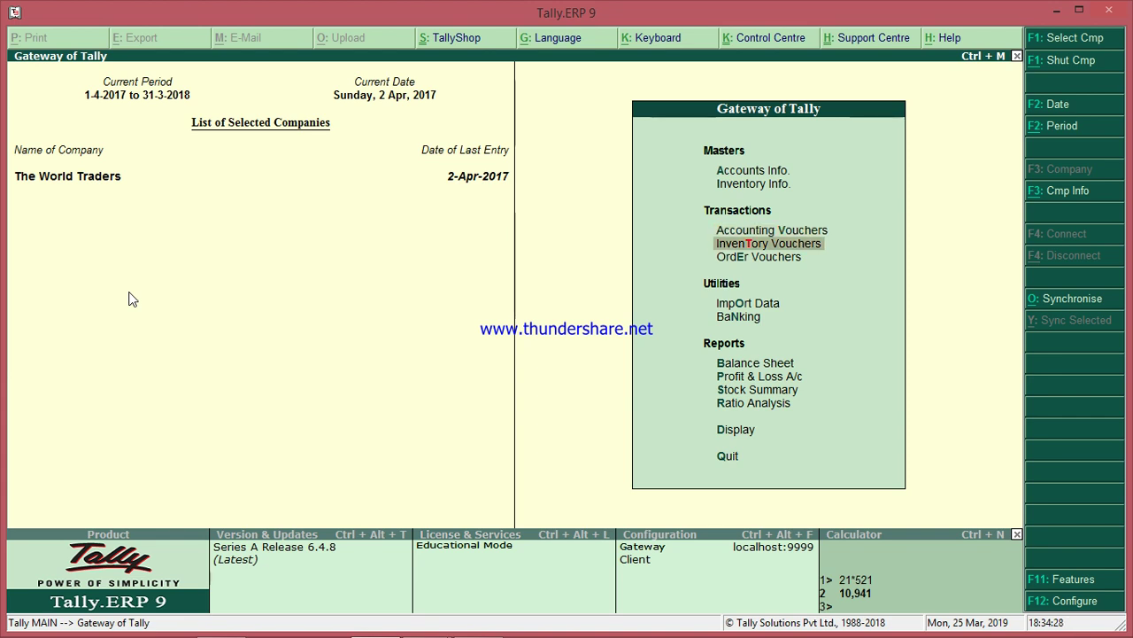
key(Down)
key(Down)
key(Down)
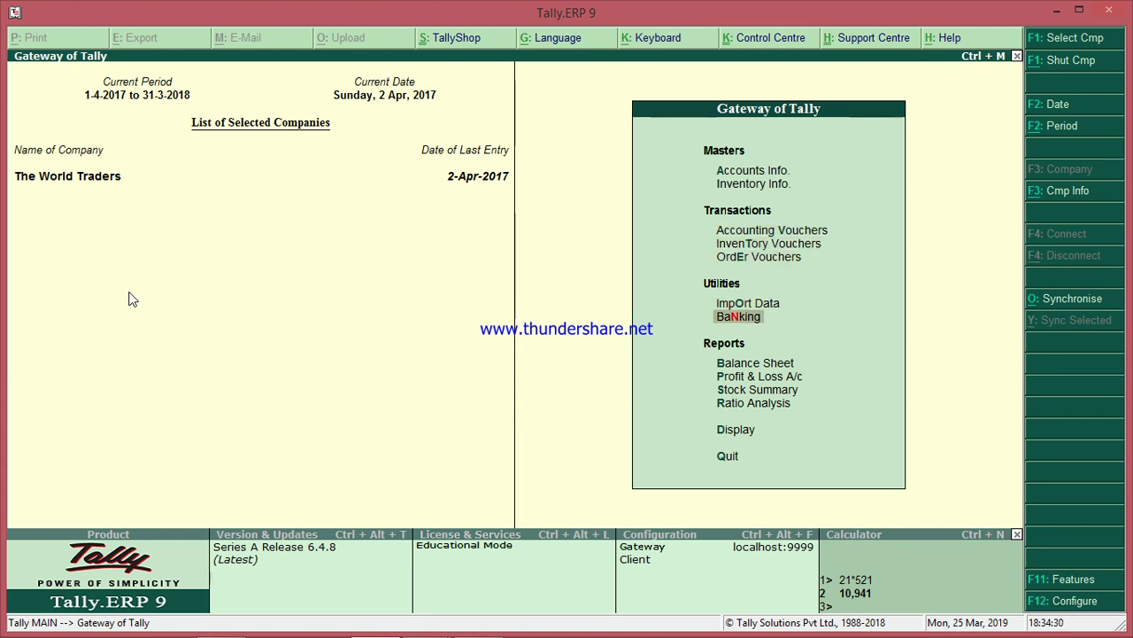
key(Down)
key(Down)
key(Down)
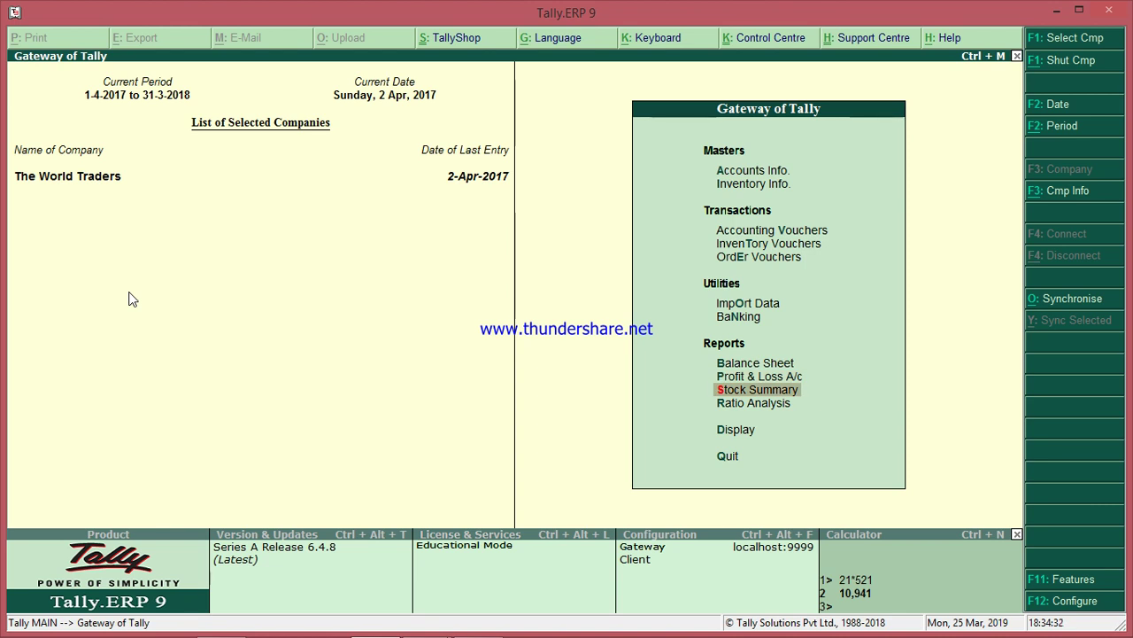
key(Up)
key(Up)
key(Down)
key(Down)
key(Down)
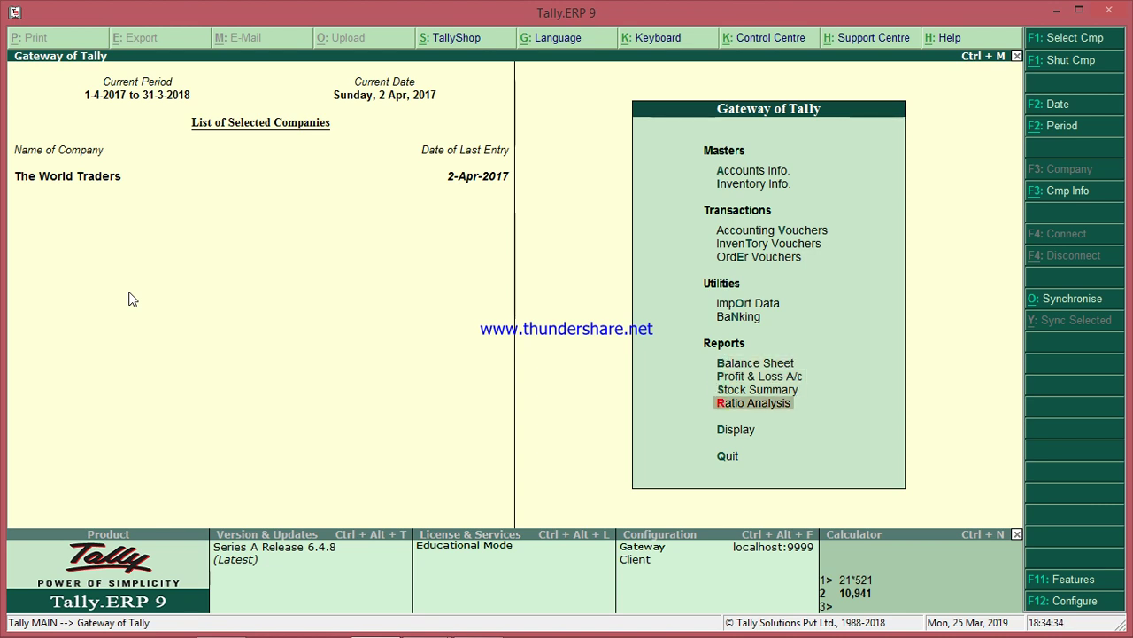
key(Down)
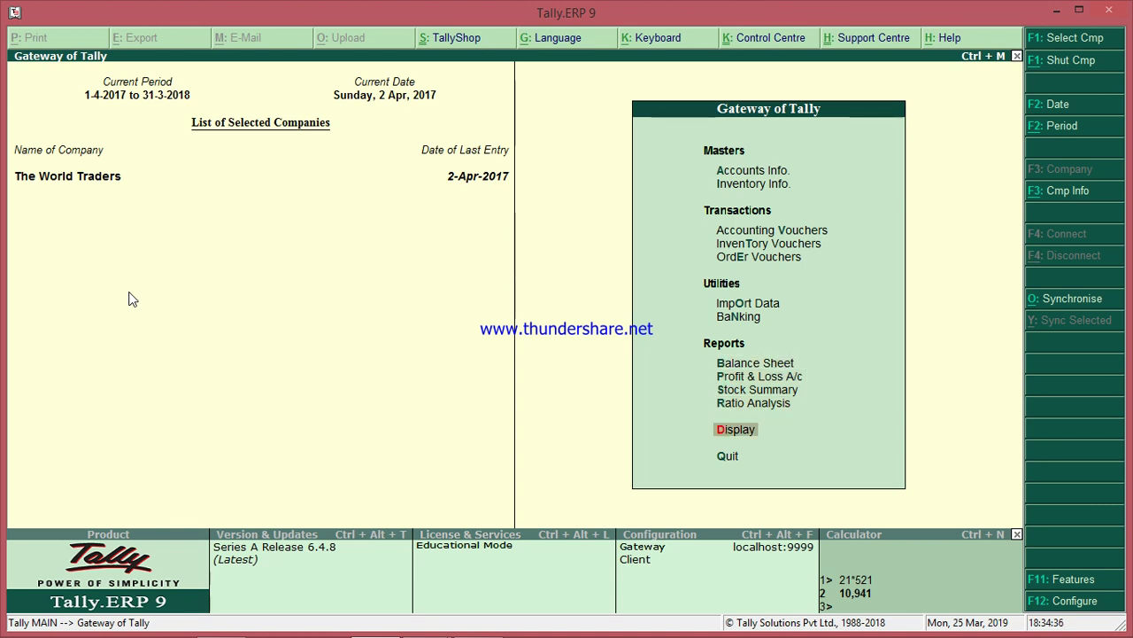
key(Return)
key(Down)
key(Down)
key(Down)
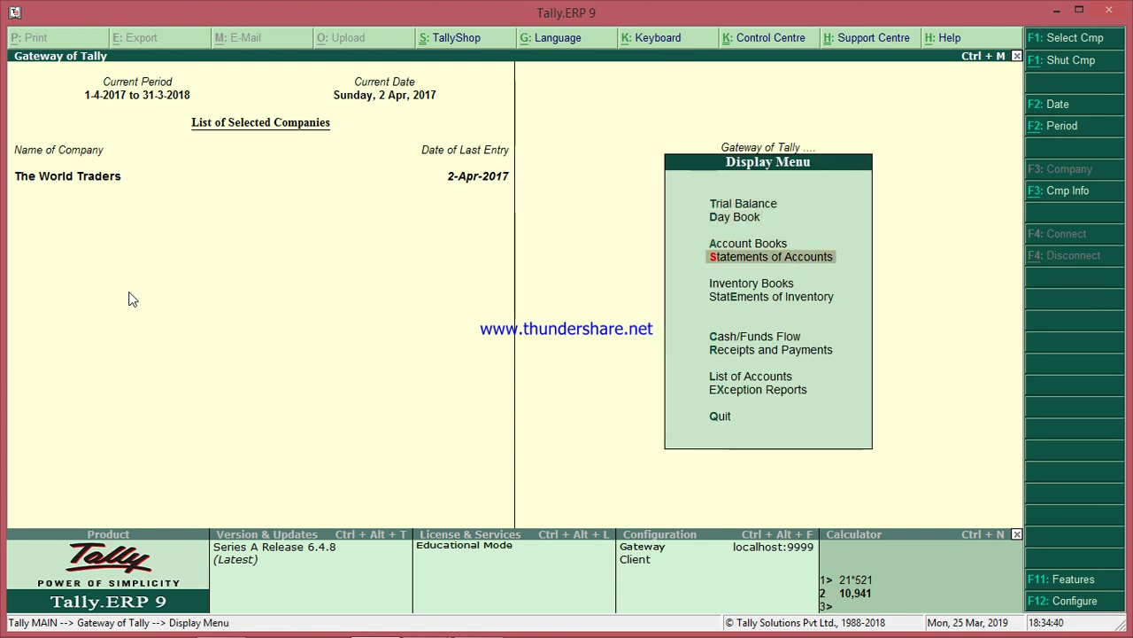
key(Return)
key(Return)
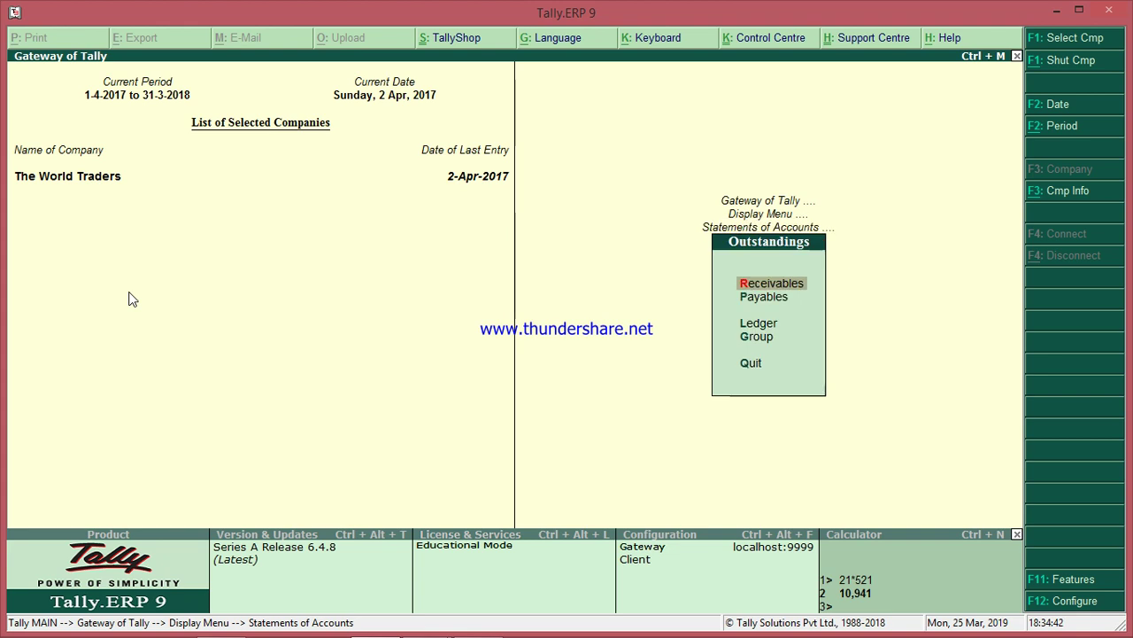
key(Down)
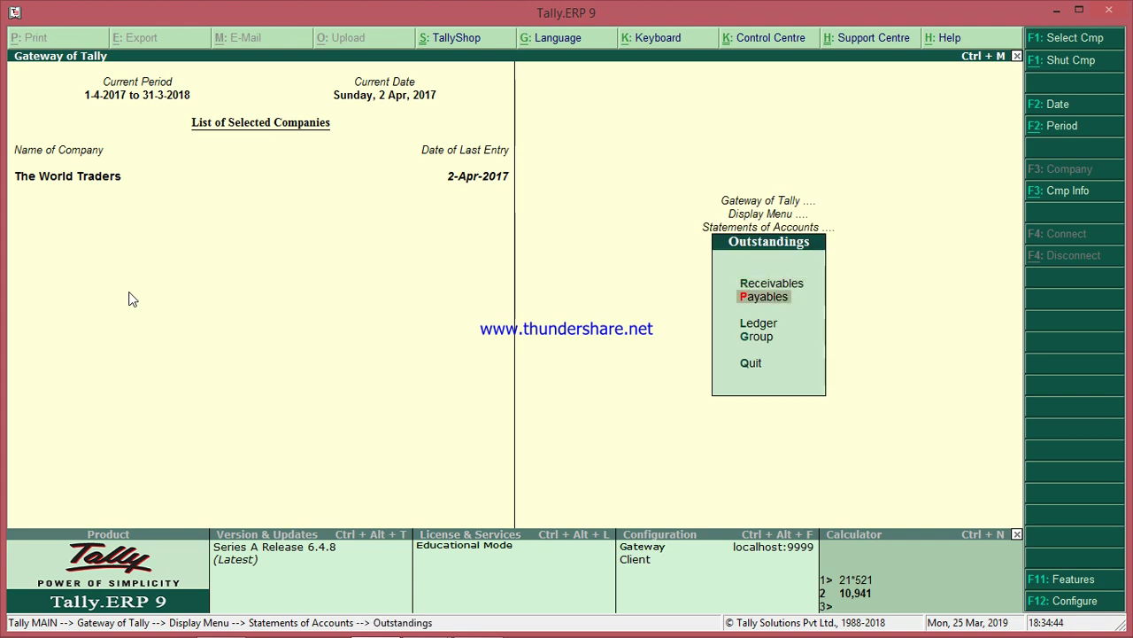
key(Return)
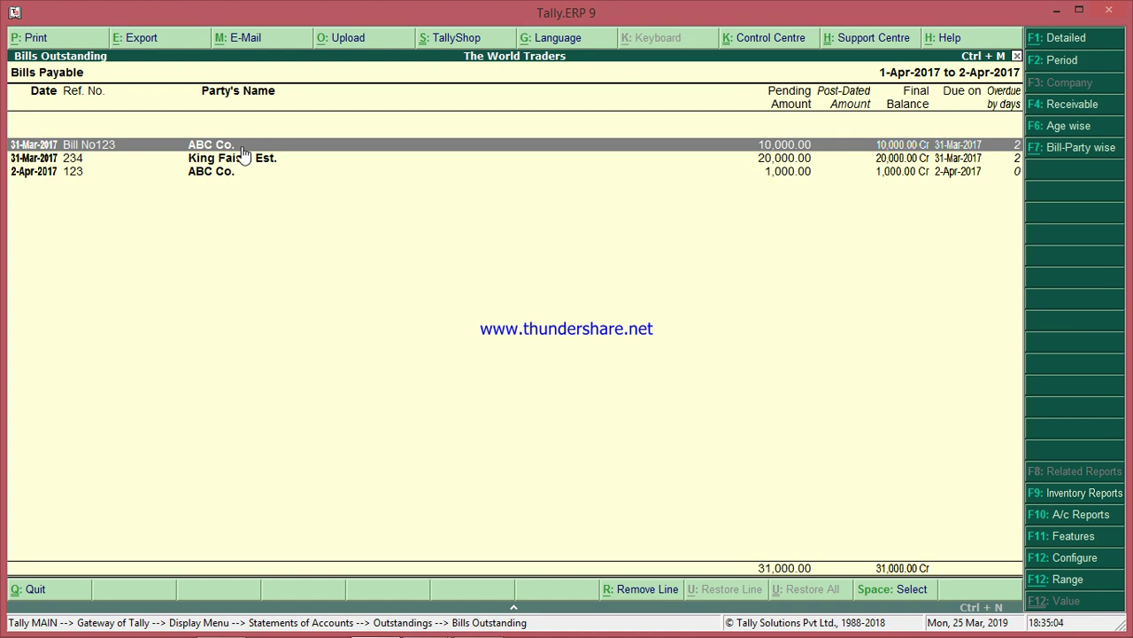
Step: Examine ABC Co.'s bill 123 in the detailed view of Bills Payable, and return to the Gateway of Tally
key(Down)
key(Down)
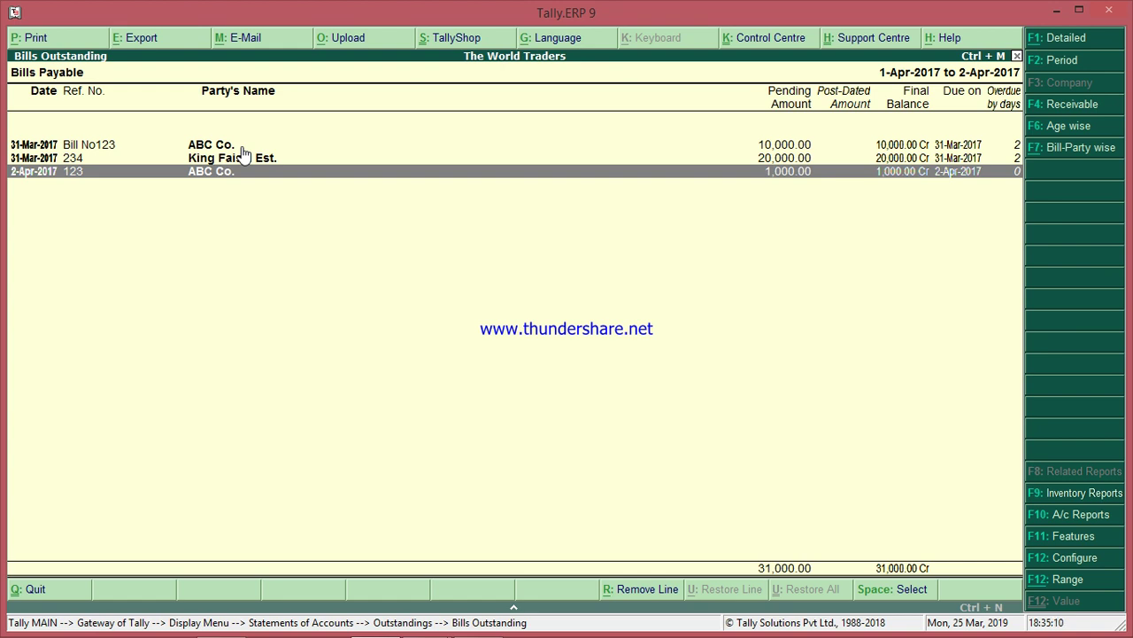
click(1040, 39)
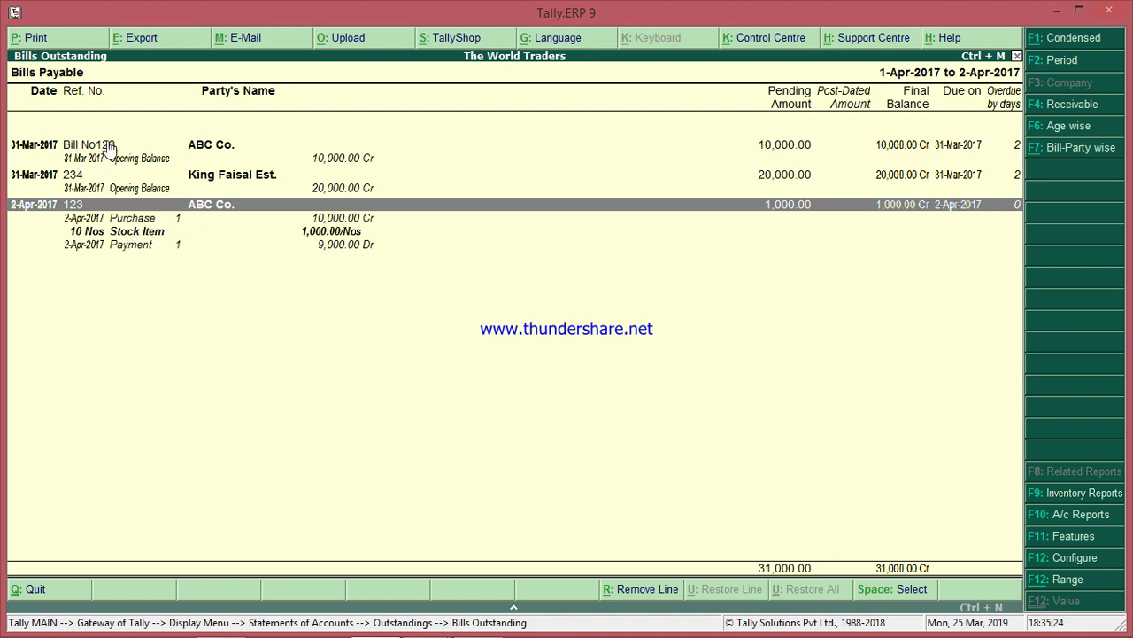
key(Escape)
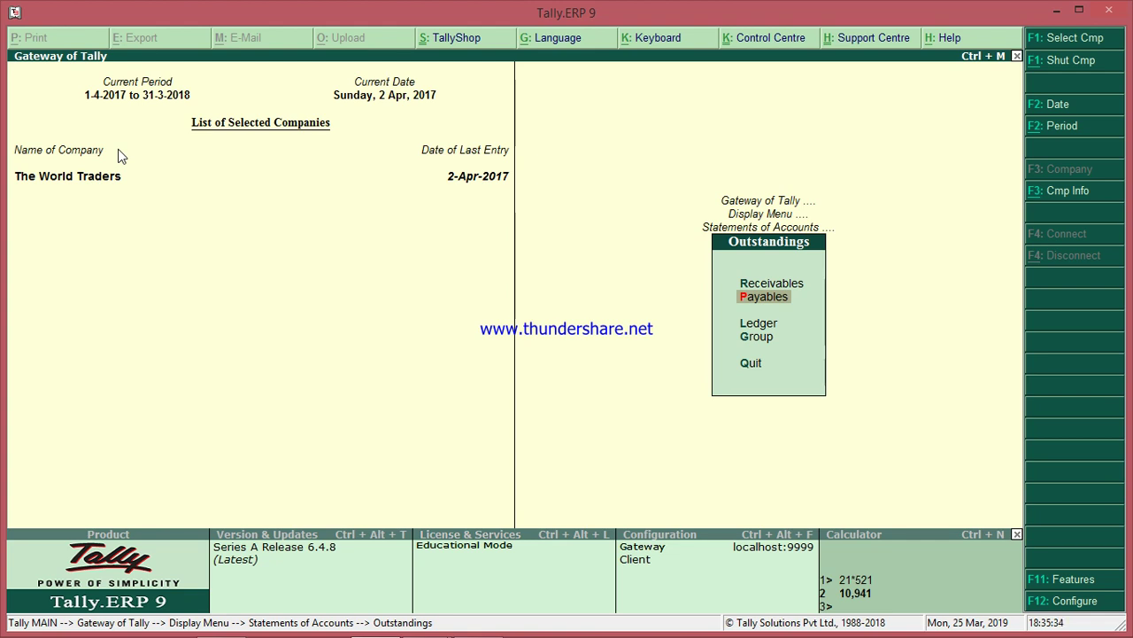
key(Down)
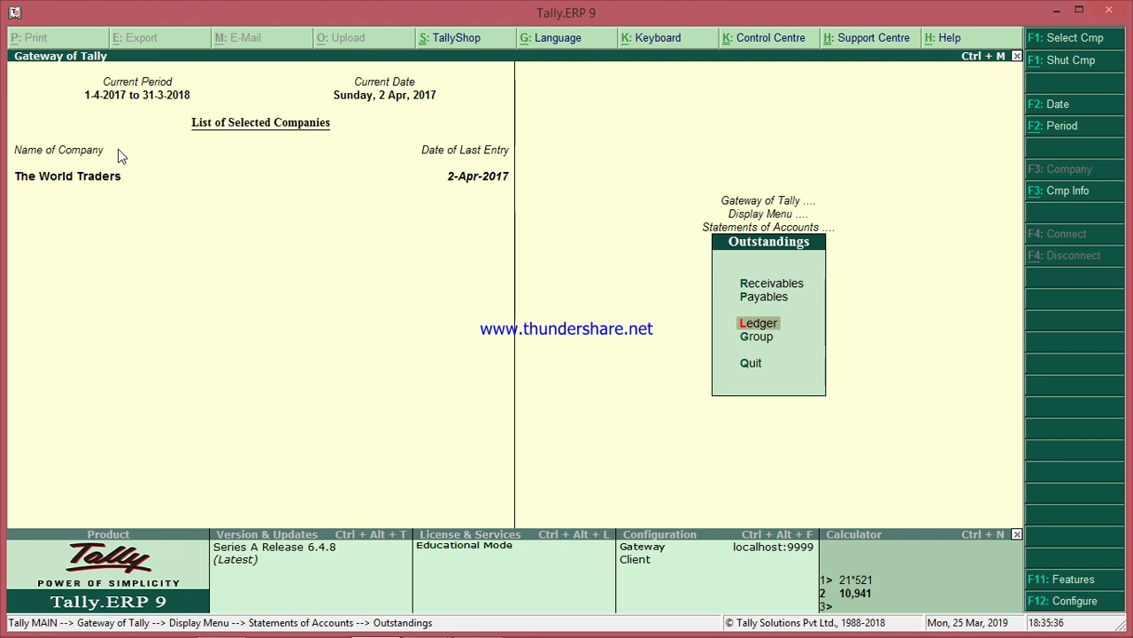
key(Escape)
key(Escape)
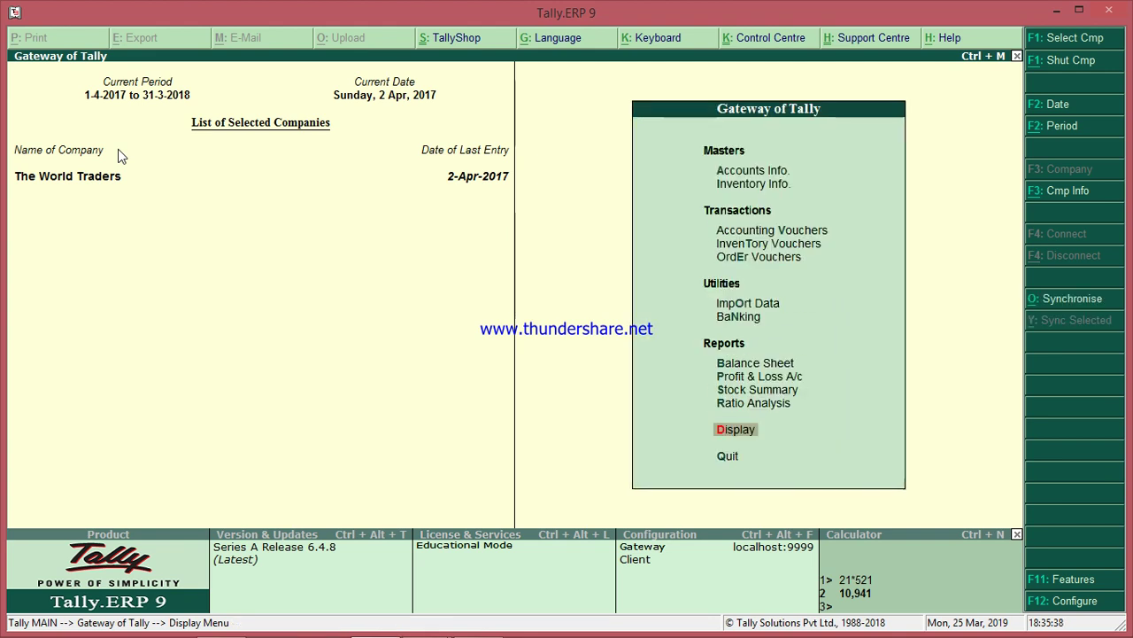
Step: Display the Ledger Outstandings report for ABC Co
key(d)
key(s)
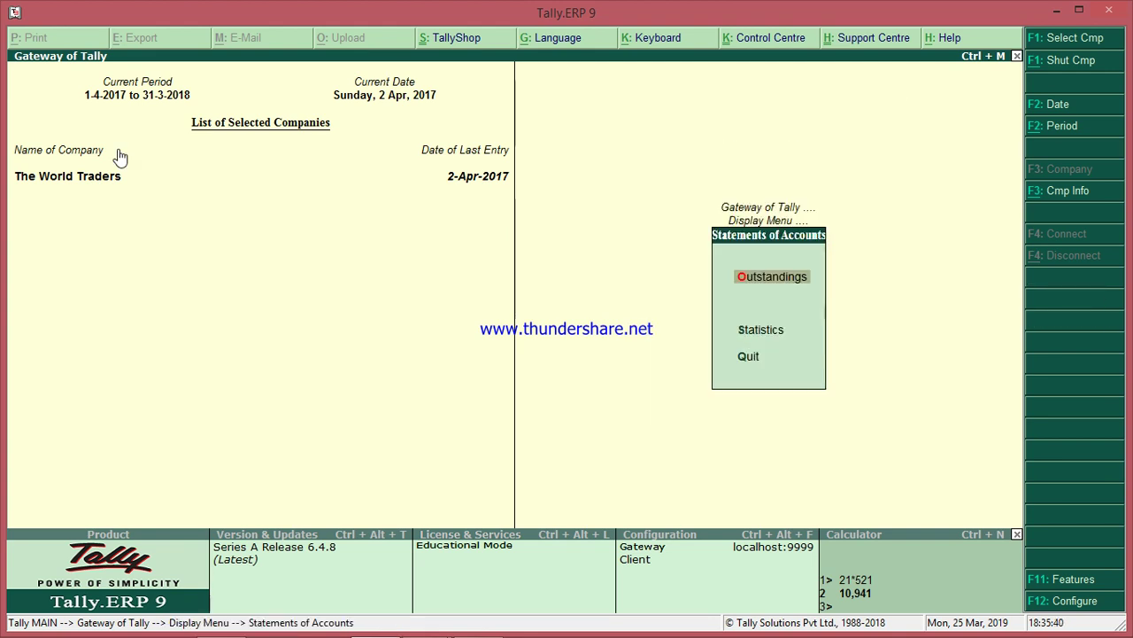
key(o)
key(Down)
key(Down)
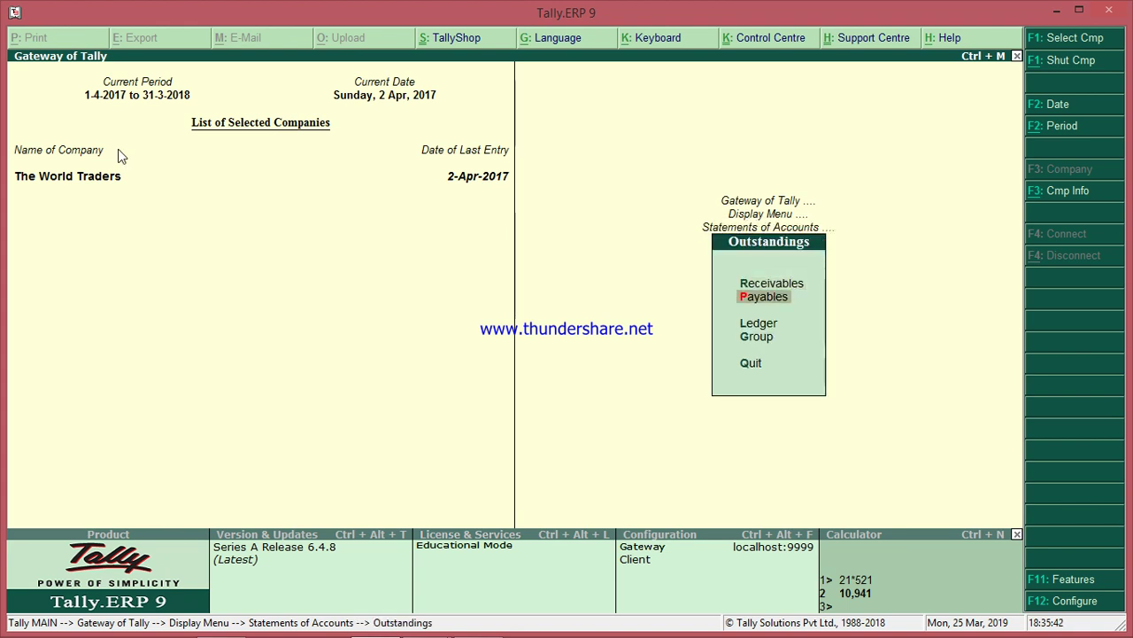
key(Return)
key(Return)
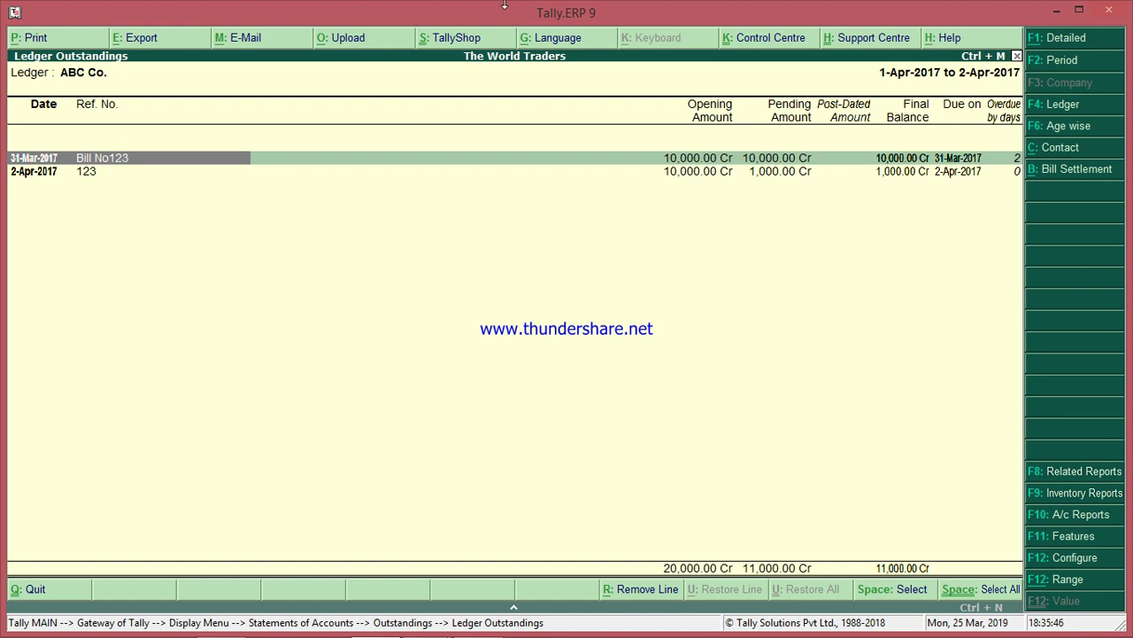
Step: Examine the purchase and payment details behind ABC Co.'s outstanding bills, condense the report again, and leave it
click(1047, 45)
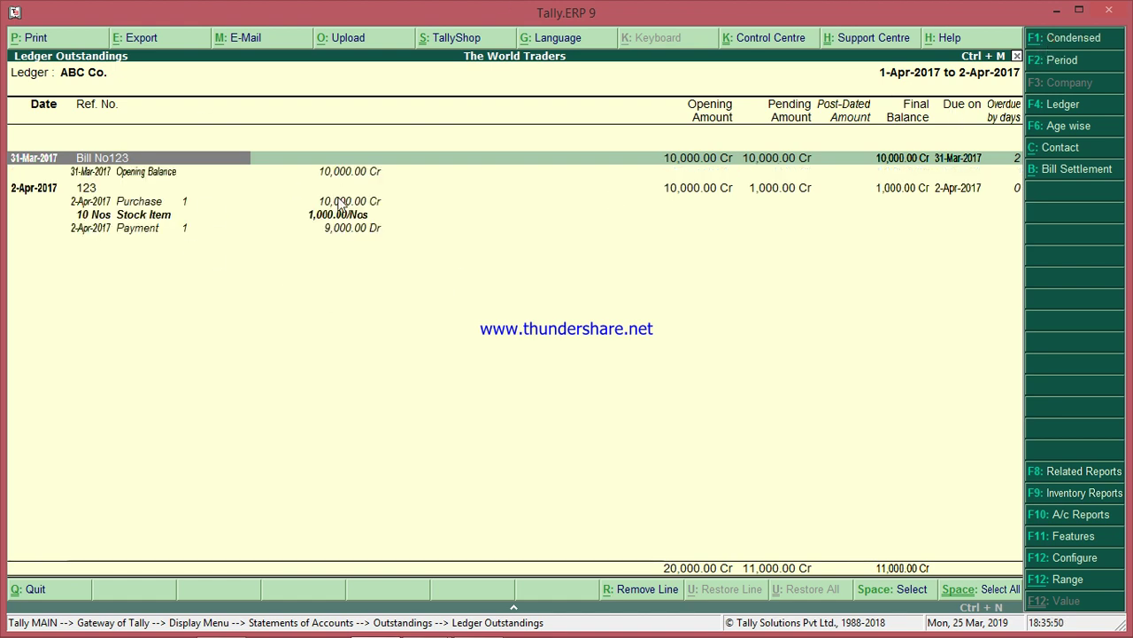
click(1061, 39)
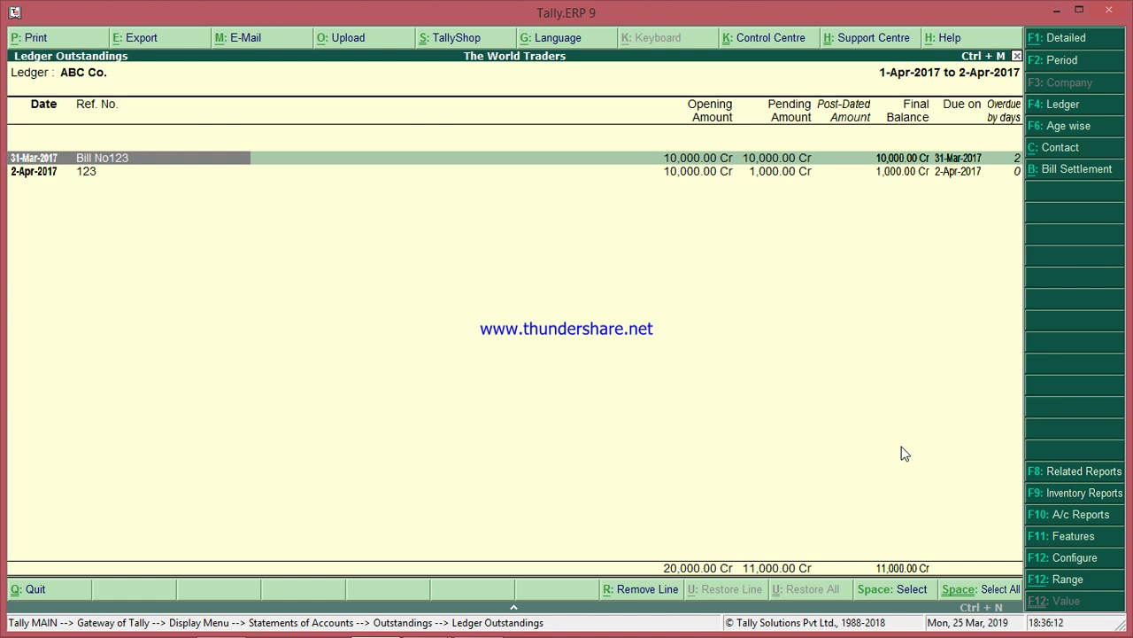
key(Escape)
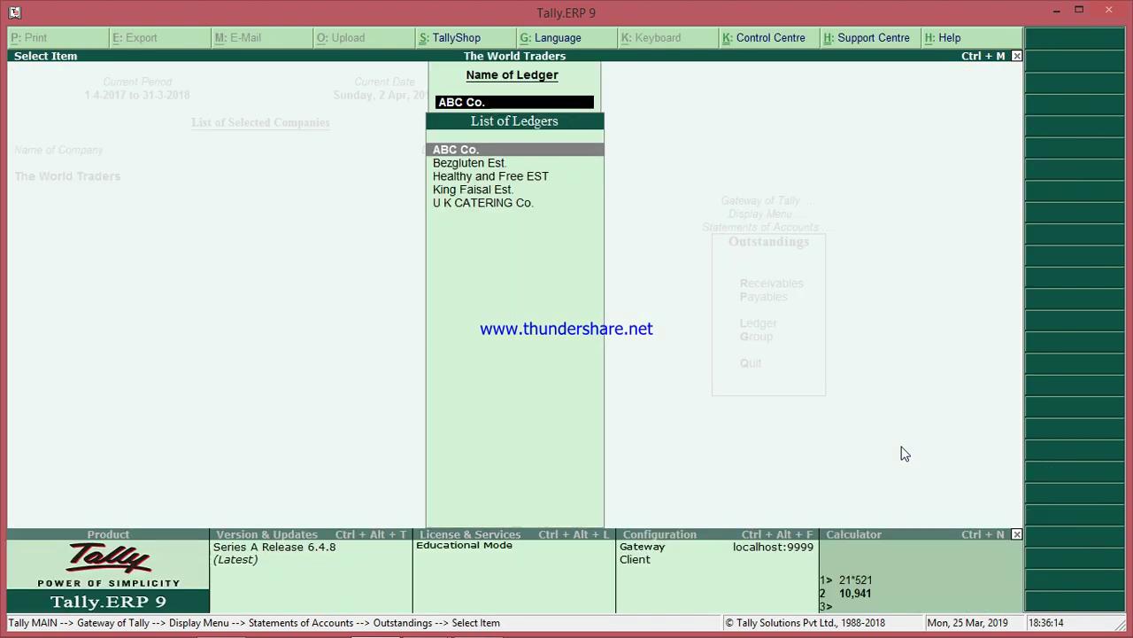
key(Escape)
key(Escape)
key(Escape)
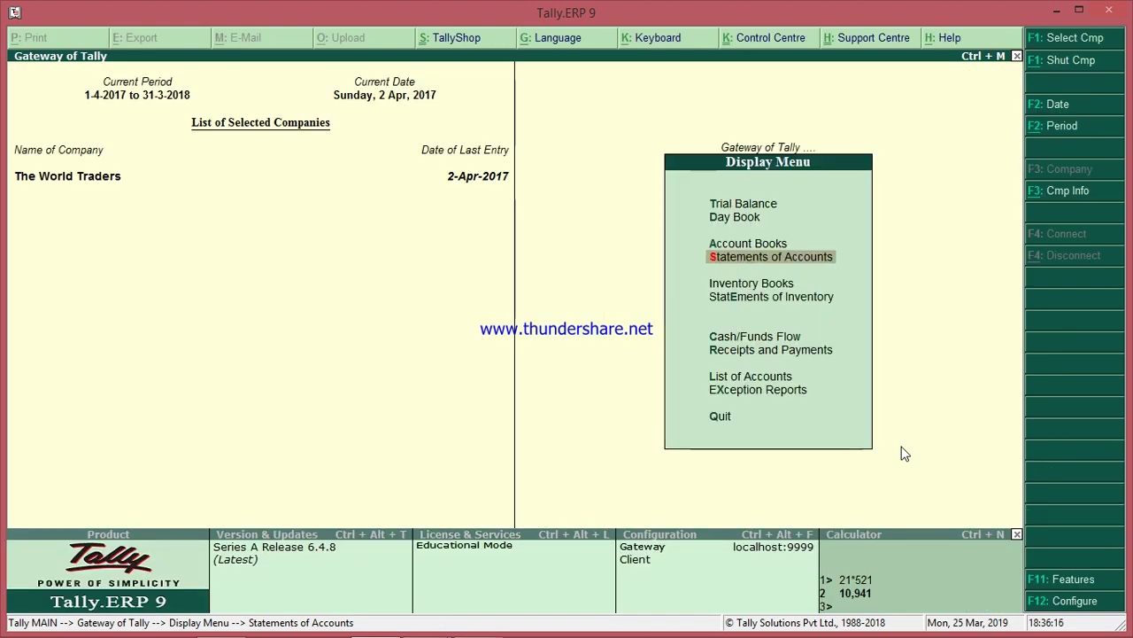